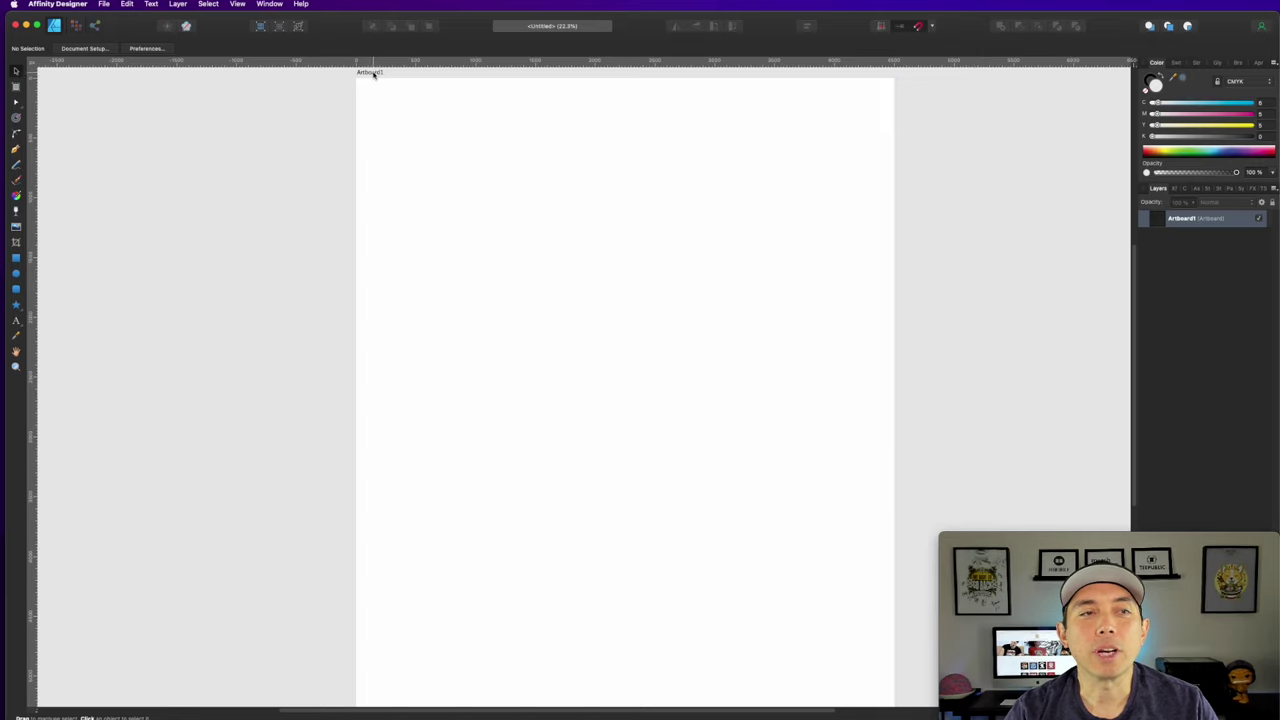
Resize the artboard to 5000 px wide and 5000 px high.
{"action": "left_click", "coordinate": [371, 73]}
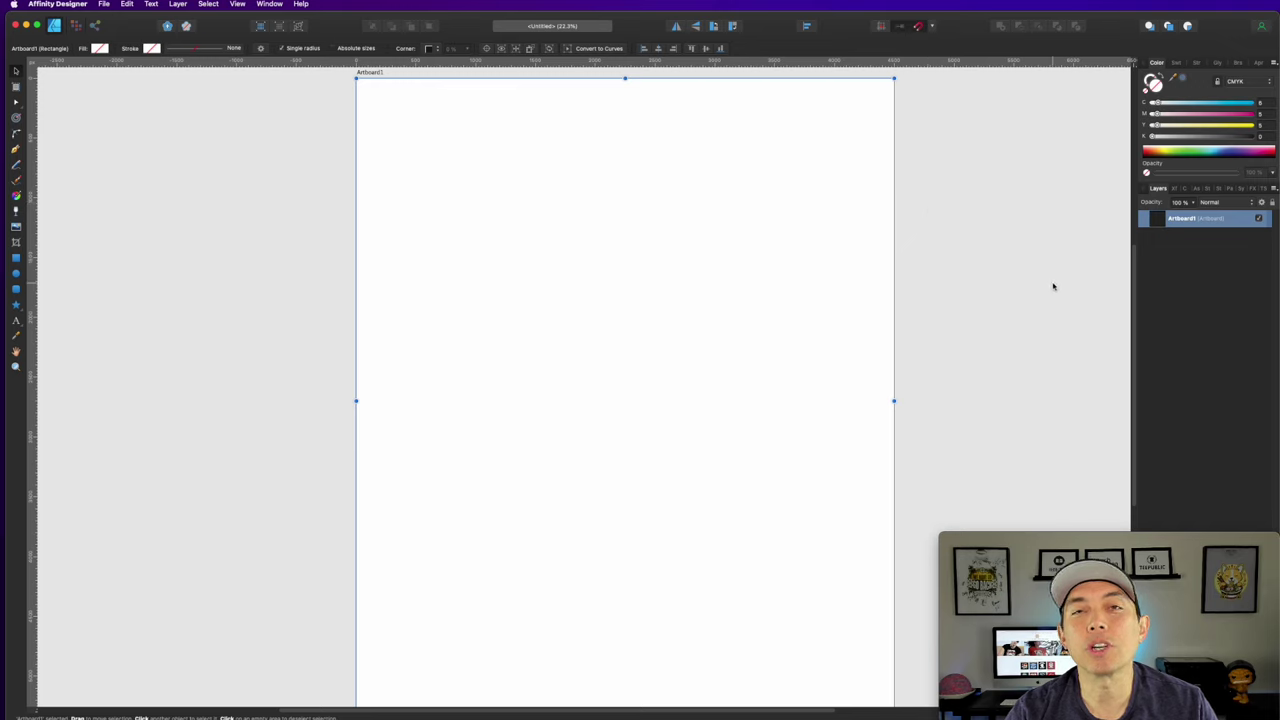
{"action": "left_click", "coordinate": [1175, 189]}
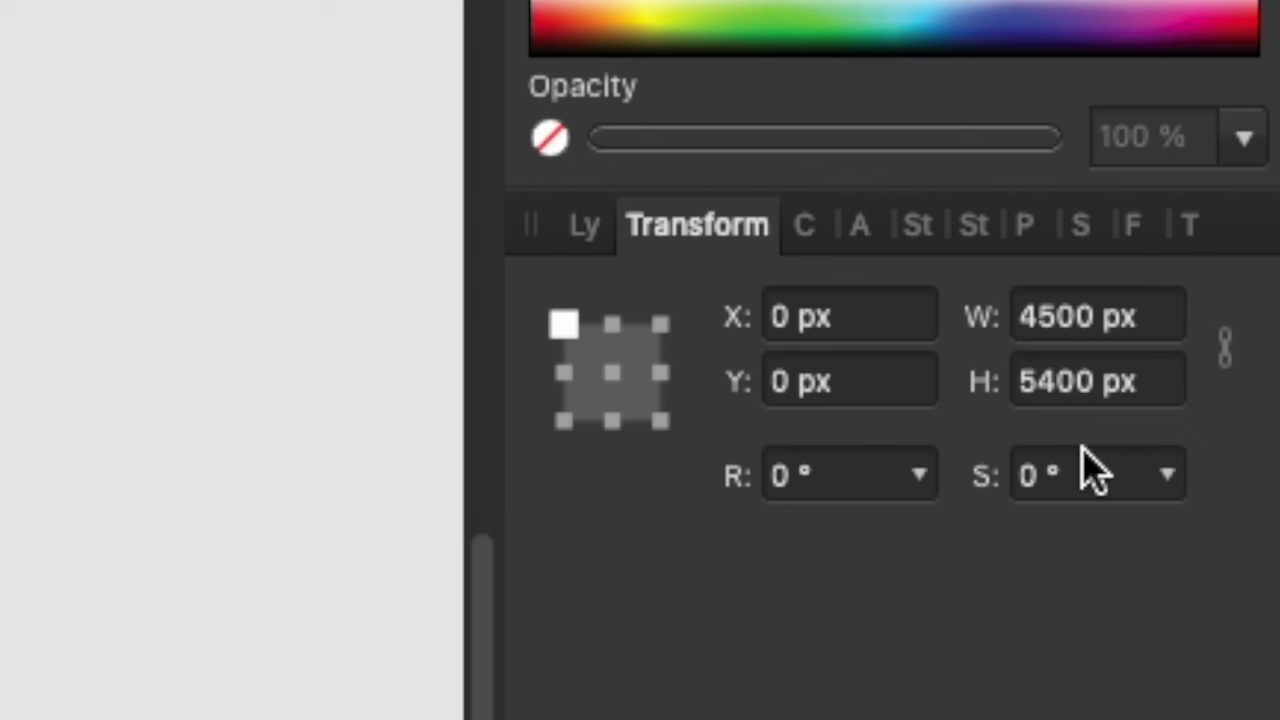
{"action": "left_click", "coordinate": [1050, 308]}
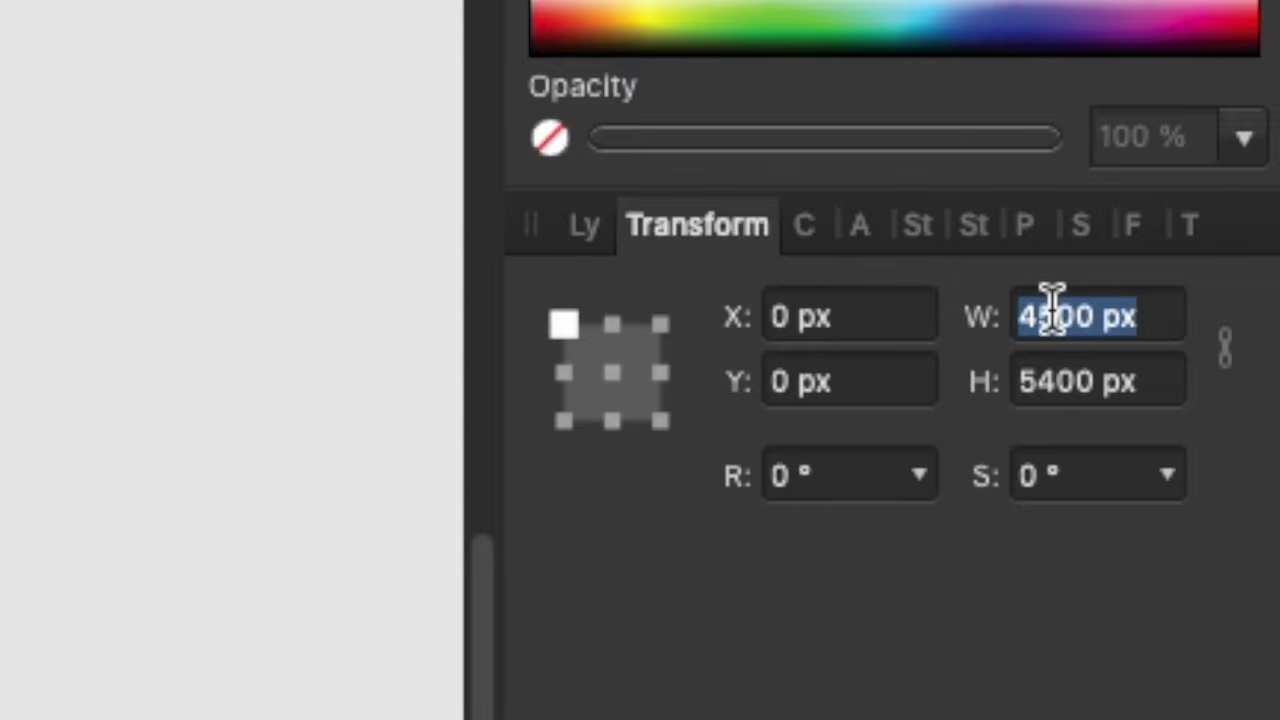
{"action": "type", "text": "5000"}
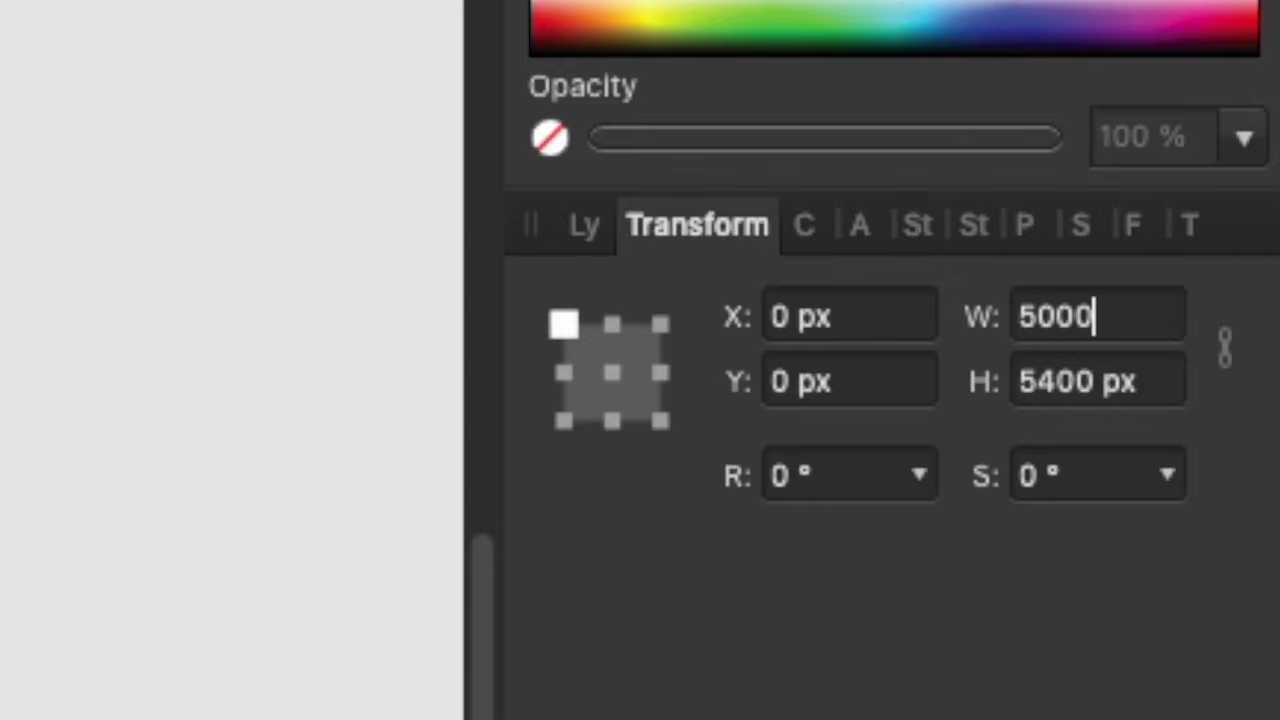
{"action": "key", "text": "Tab"}
{"action": "type", "text": "5"}
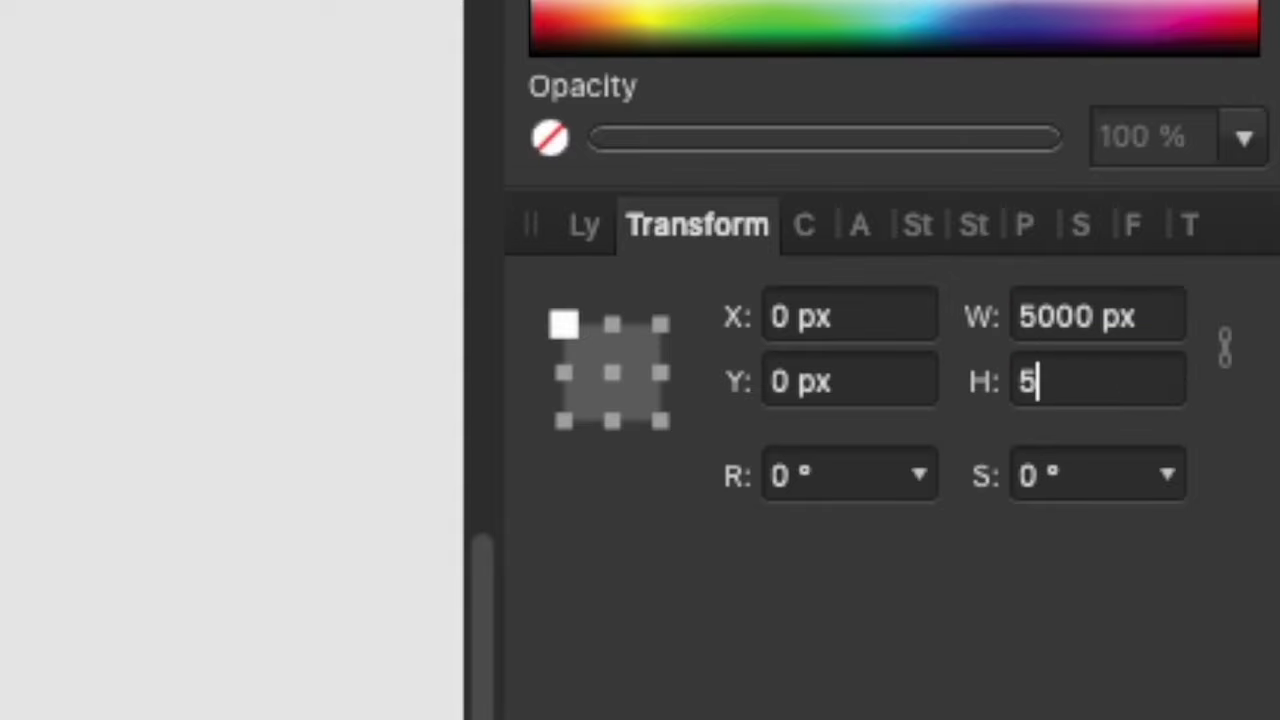
{"action": "type", "text": "000"}
{"action": "key", "text": "Tab"}
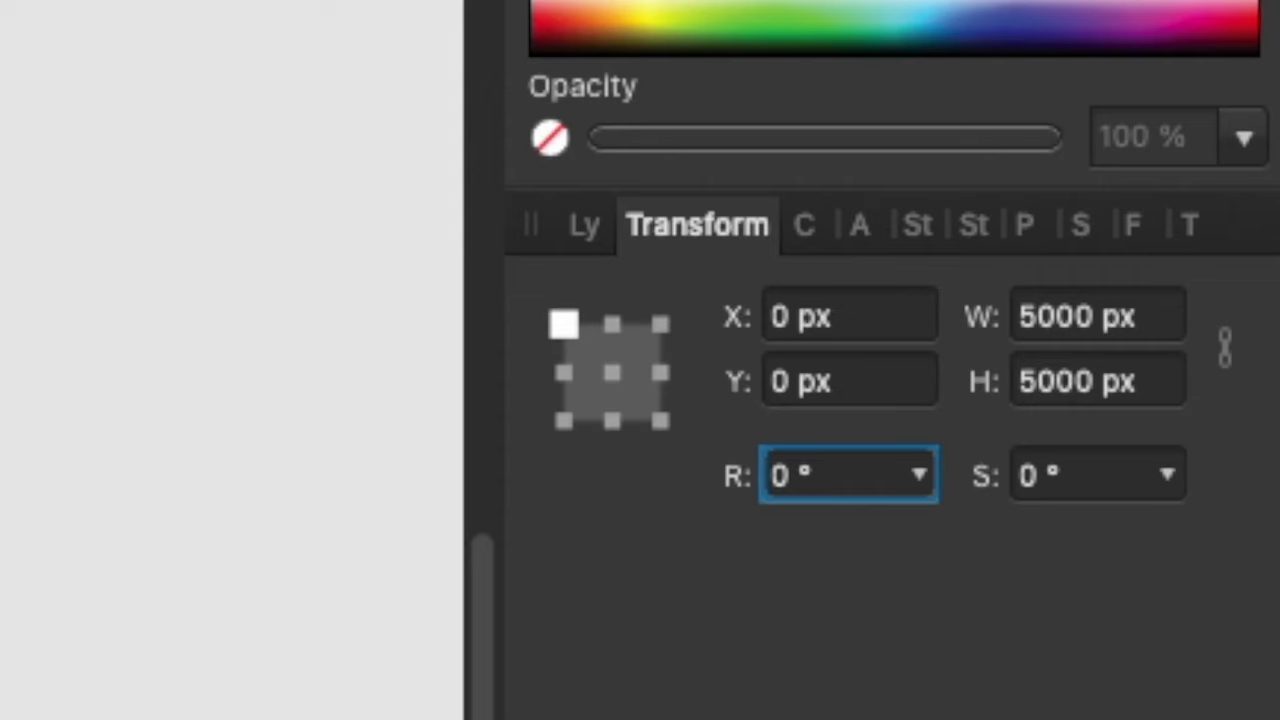
{"action": "key", "text": "Escape"}
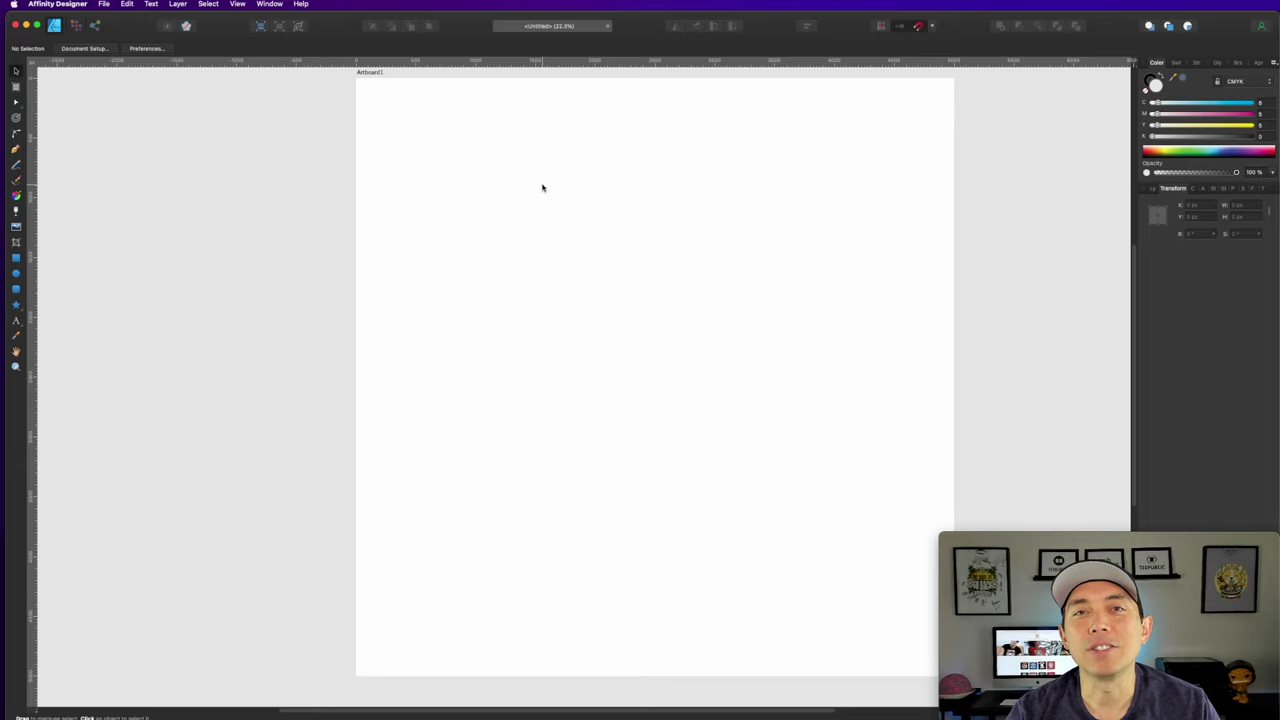
Draw a rectangle on the artboard and set its size to 1000 by 1000 px.
{"action": "left_click", "coordinate": [15, 259]}
{"action": "left_click_drag", "start_coordinate": [568, 164], "coordinate": [794, 377]}
{"action": "left_click", "coordinate": [1239, 204]}
{"action": "type", "text": "1000"}
{"action": "key", "text": "Tab"}
{"action": "type", "text": "1000"}
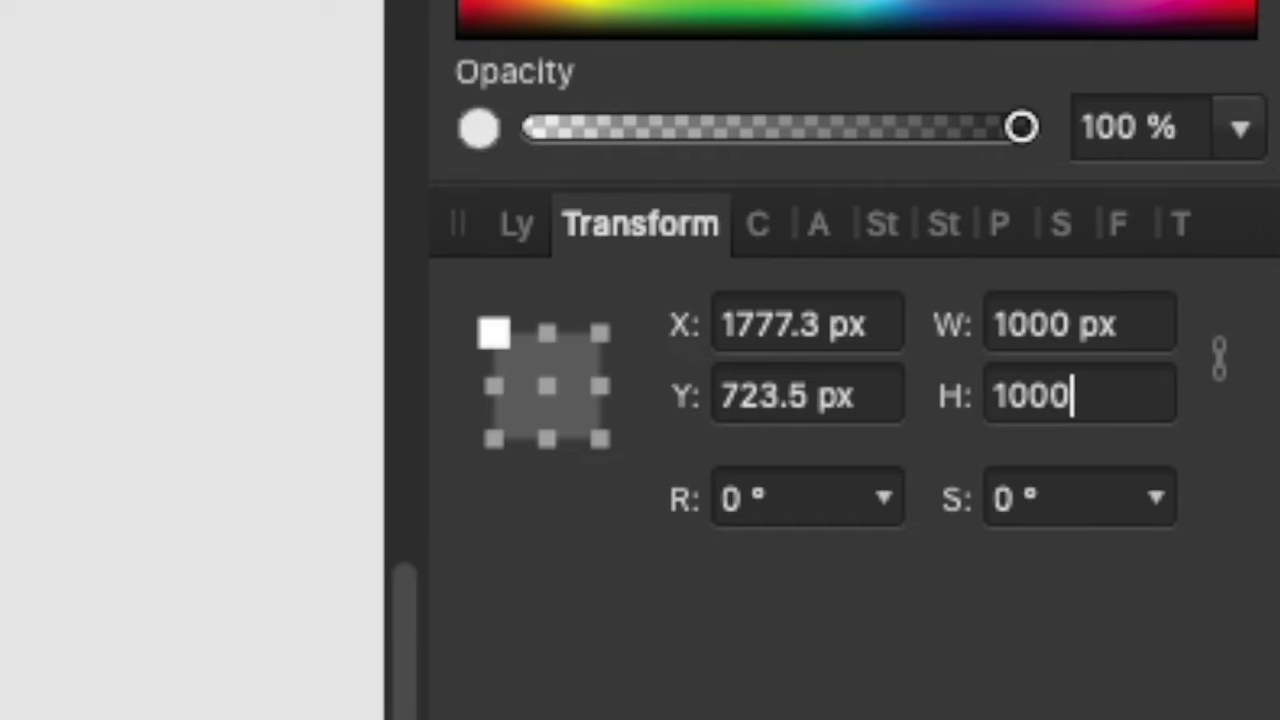
{"action": "key", "text": "Return"}
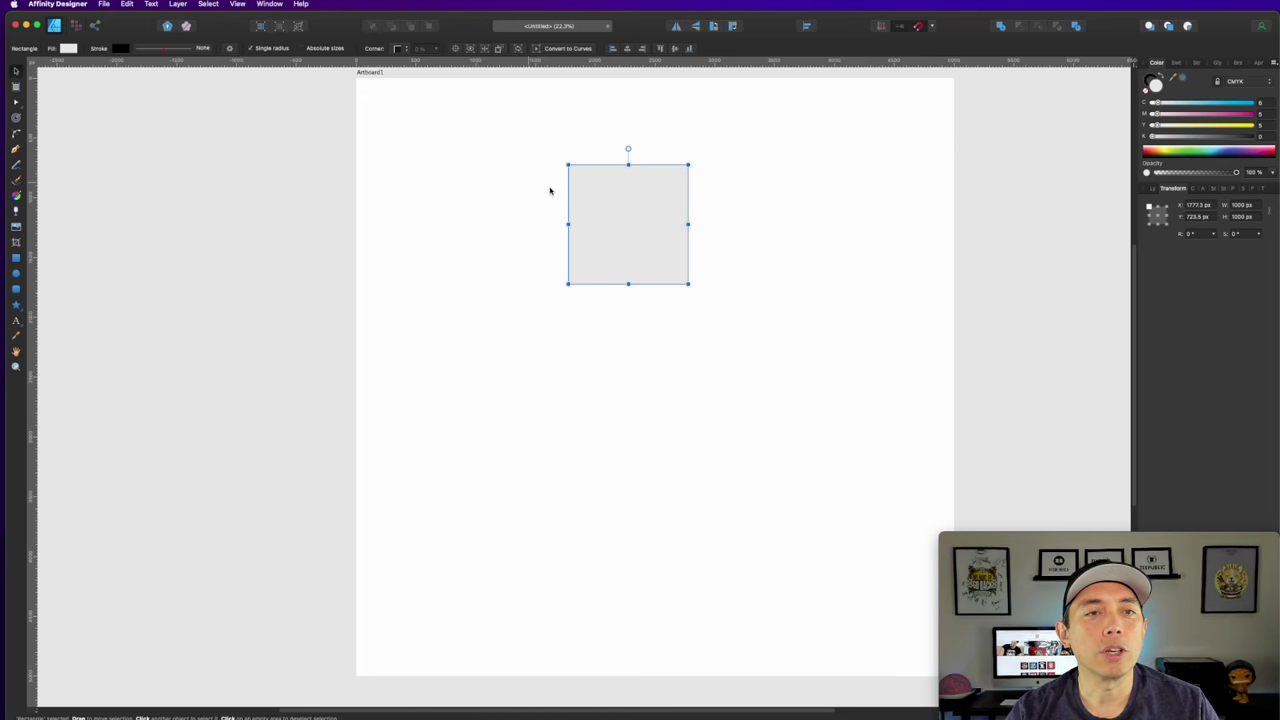
Align the square to the artboard's top-left corner and place guides along the square's right and bottom edges.
{"action": "left_click_drag", "start_coordinate": [580, 210], "coordinate": [466, 149]}
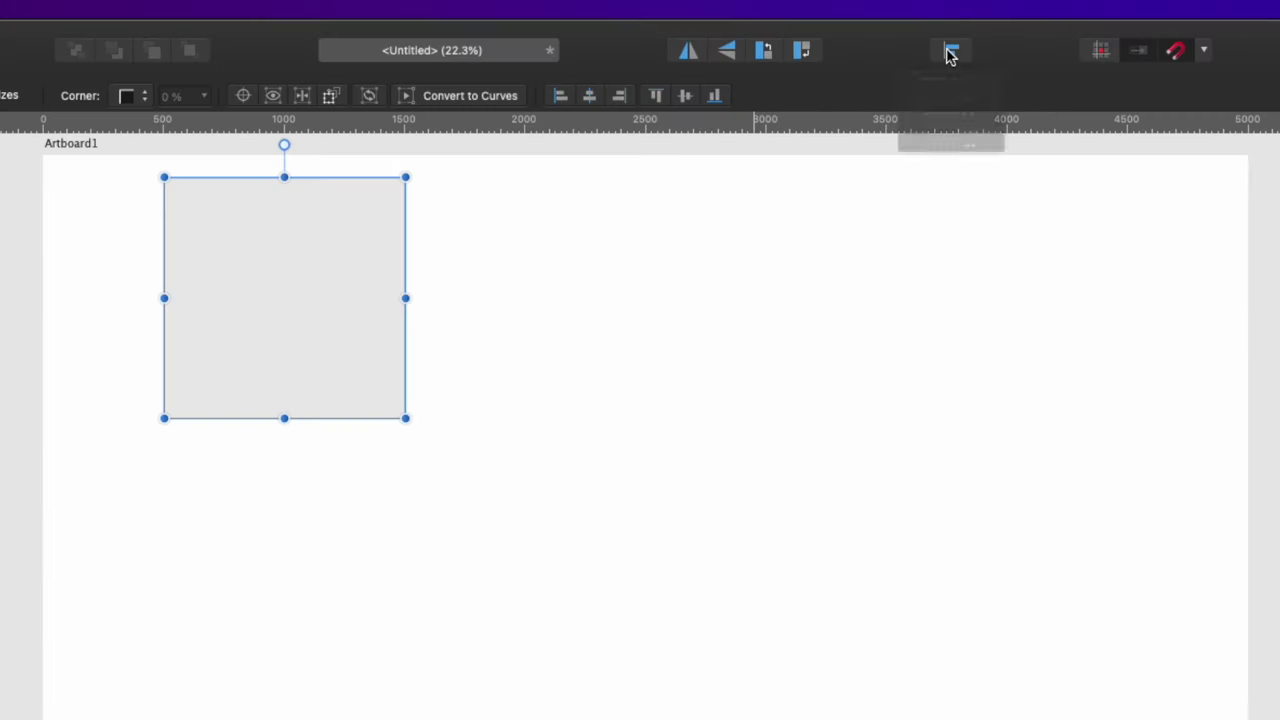
{"action": "left_click", "coordinate": [806, 27]}
{"action": "left_click", "coordinate": [817, 57]}
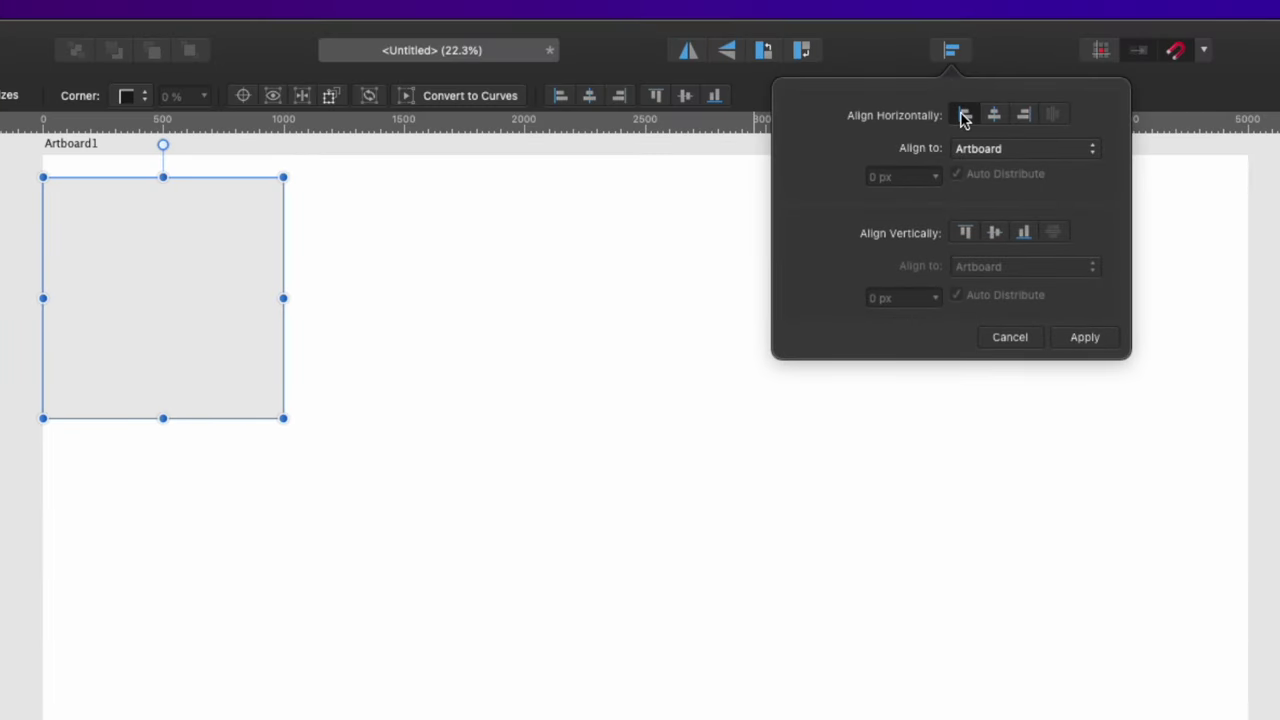
{"action": "left_click", "coordinate": [965, 233]}
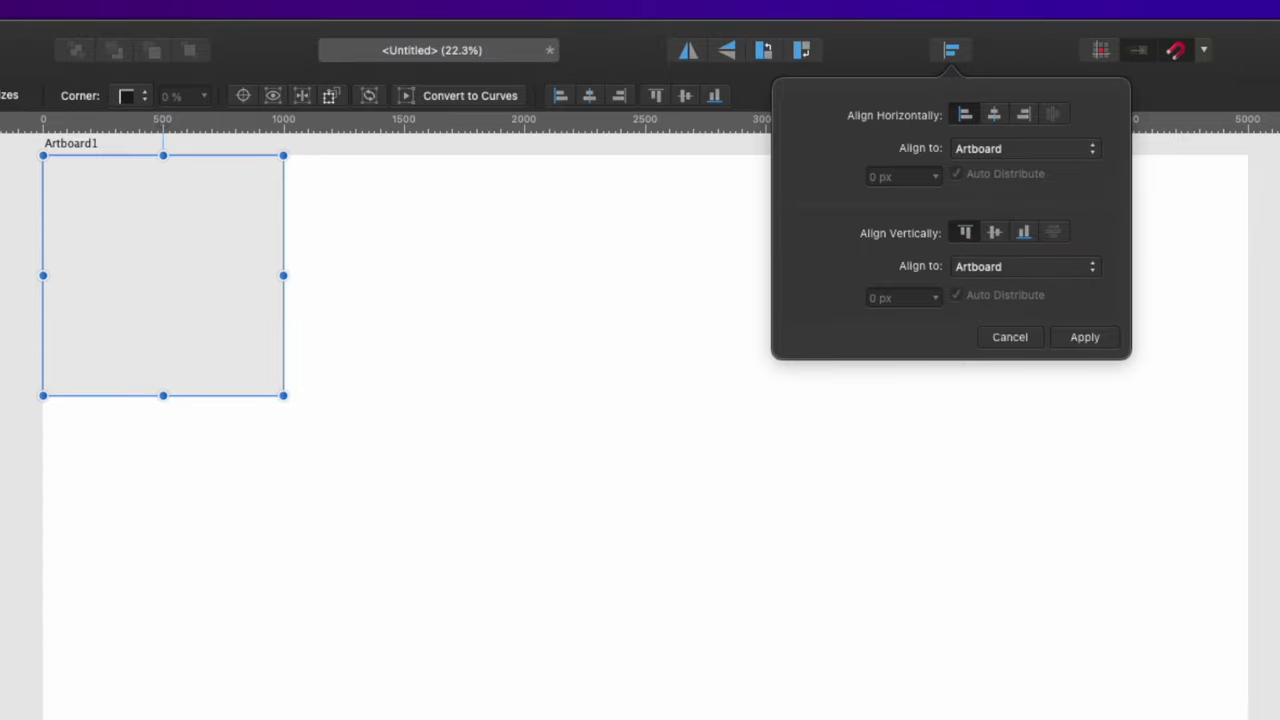
{"action": "left_click", "coordinate": [12, 314]}
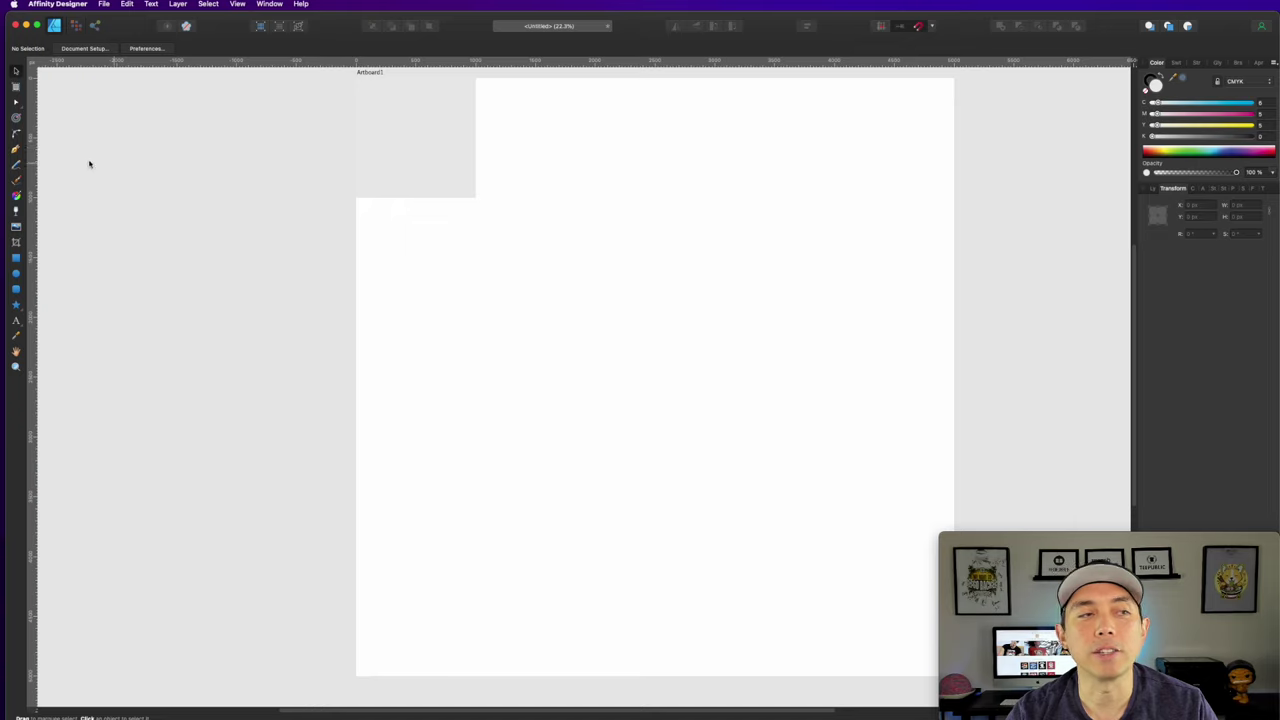
{"action": "left_click_drag", "start_coordinate": [33, 149], "coordinate": [475, 186]}
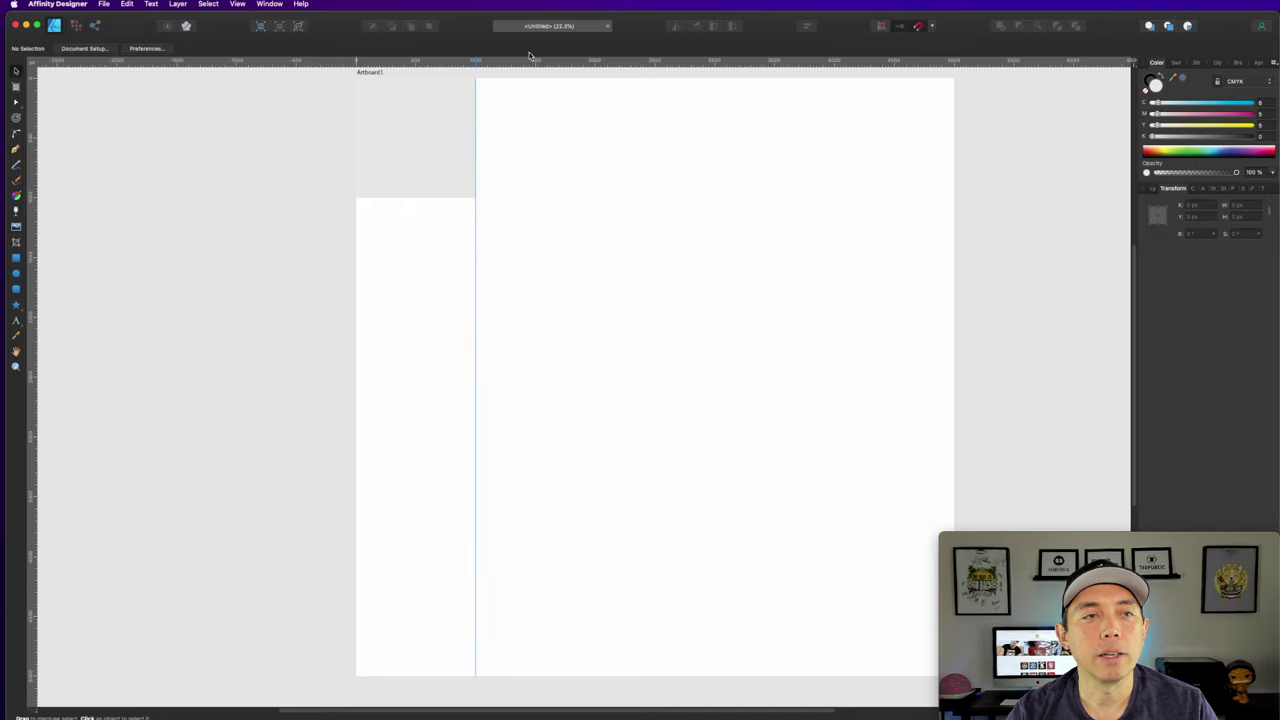
{"action": "left_click_drag", "start_coordinate": [536, 64], "coordinate": [356, 78]}
Align the square to the artboard's top centre and place vertical guides along both of its sides.
{"action": "key", "text": "m"}
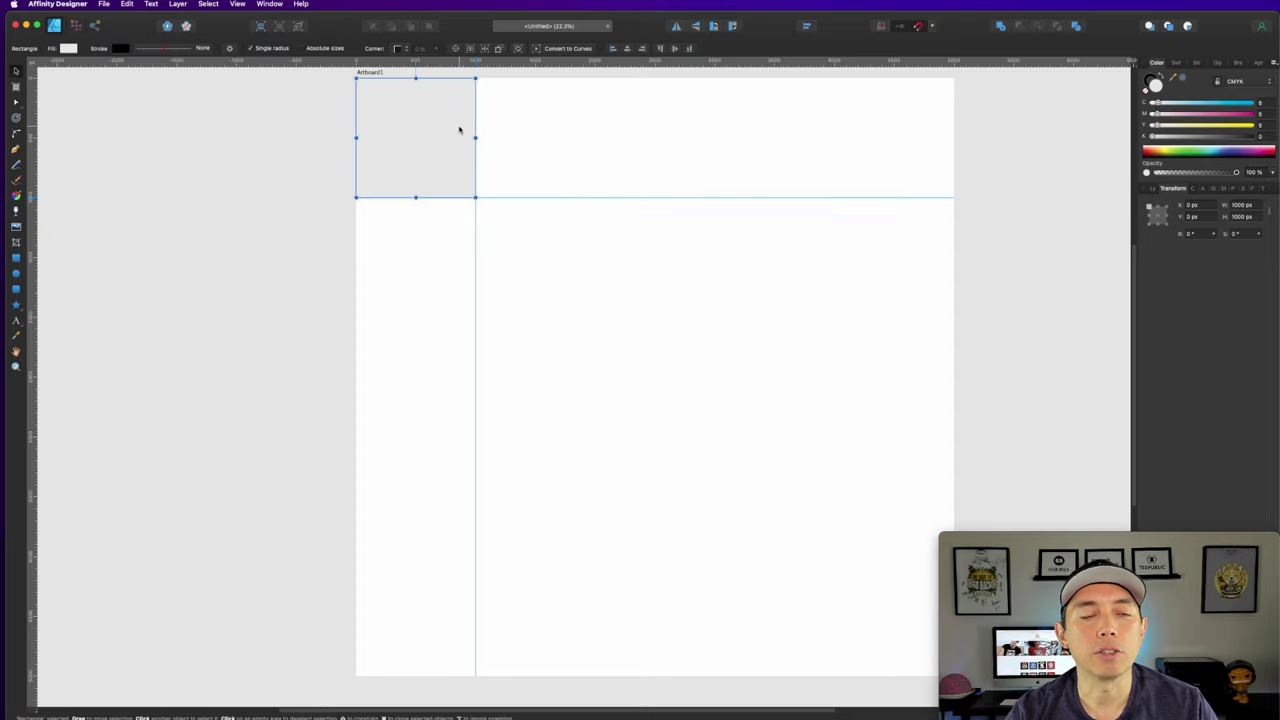
{"action": "left_click_drag", "start_coordinate": [459, 129], "coordinate": [681, 118]}
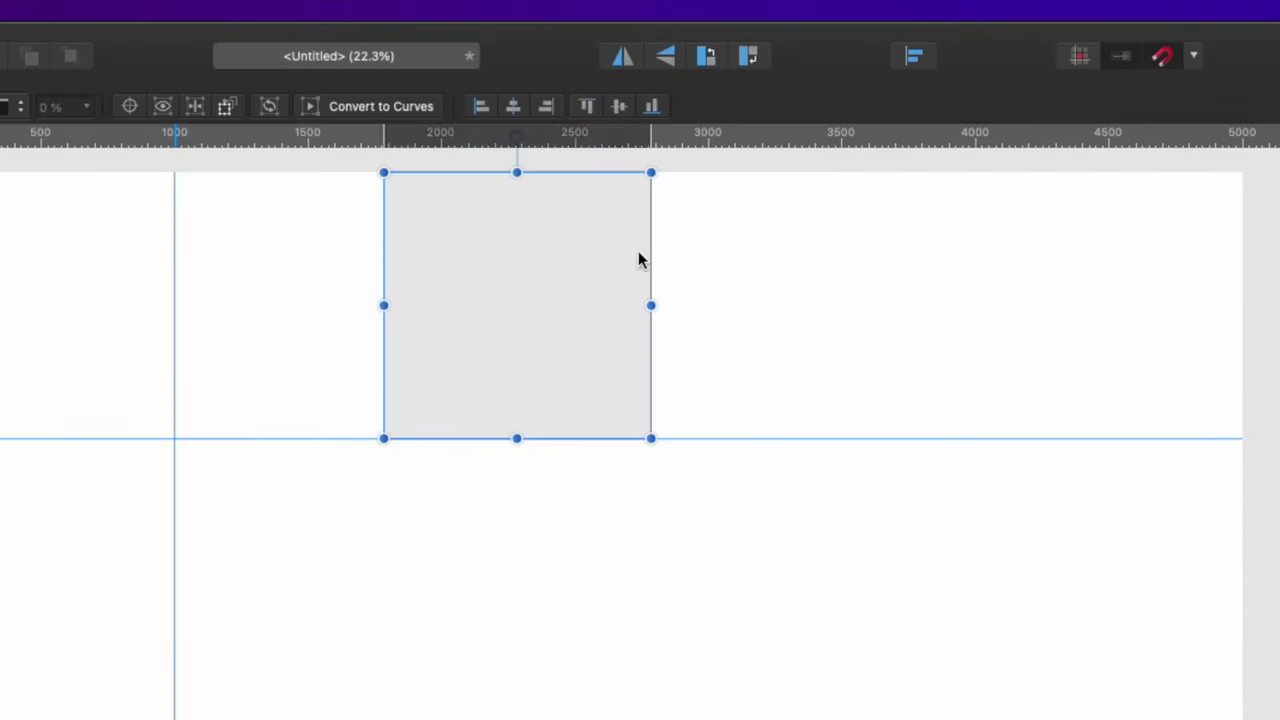
{"action": "left_click", "coordinate": [912, 56]}
{"action": "left_click", "coordinate": [958, 125]}
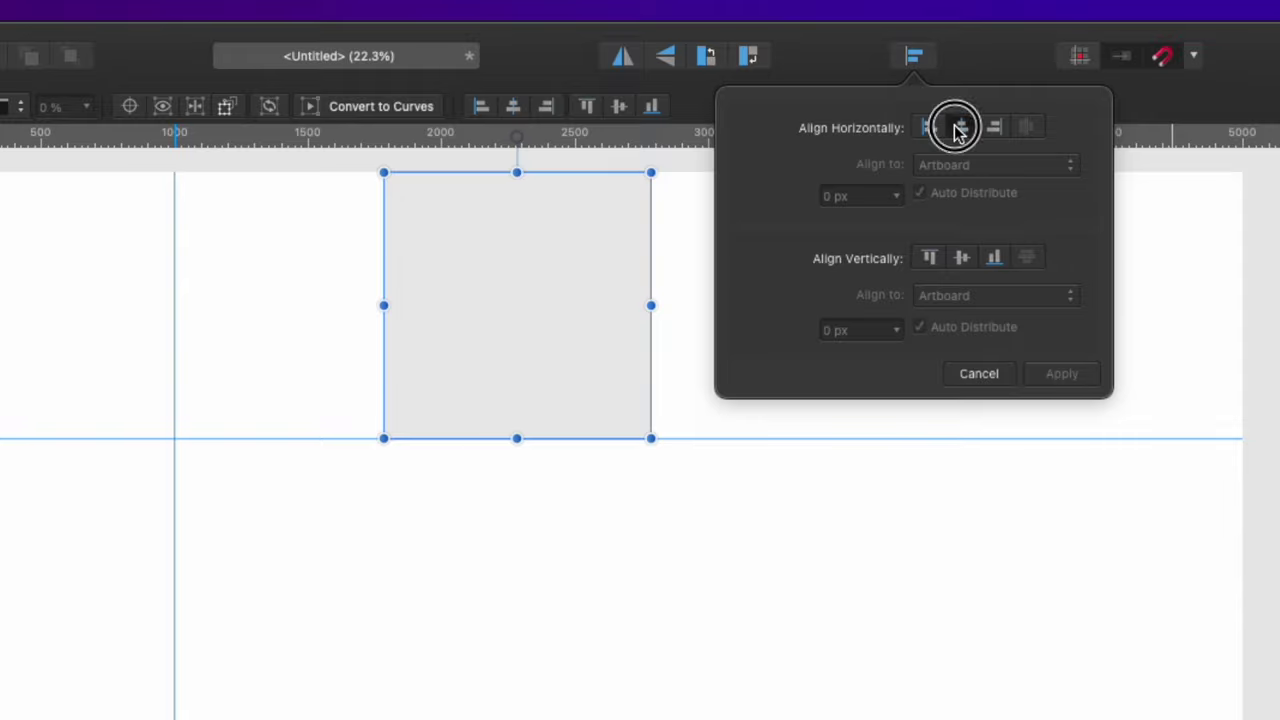
{"action": "left_click", "coordinate": [929, 258]}
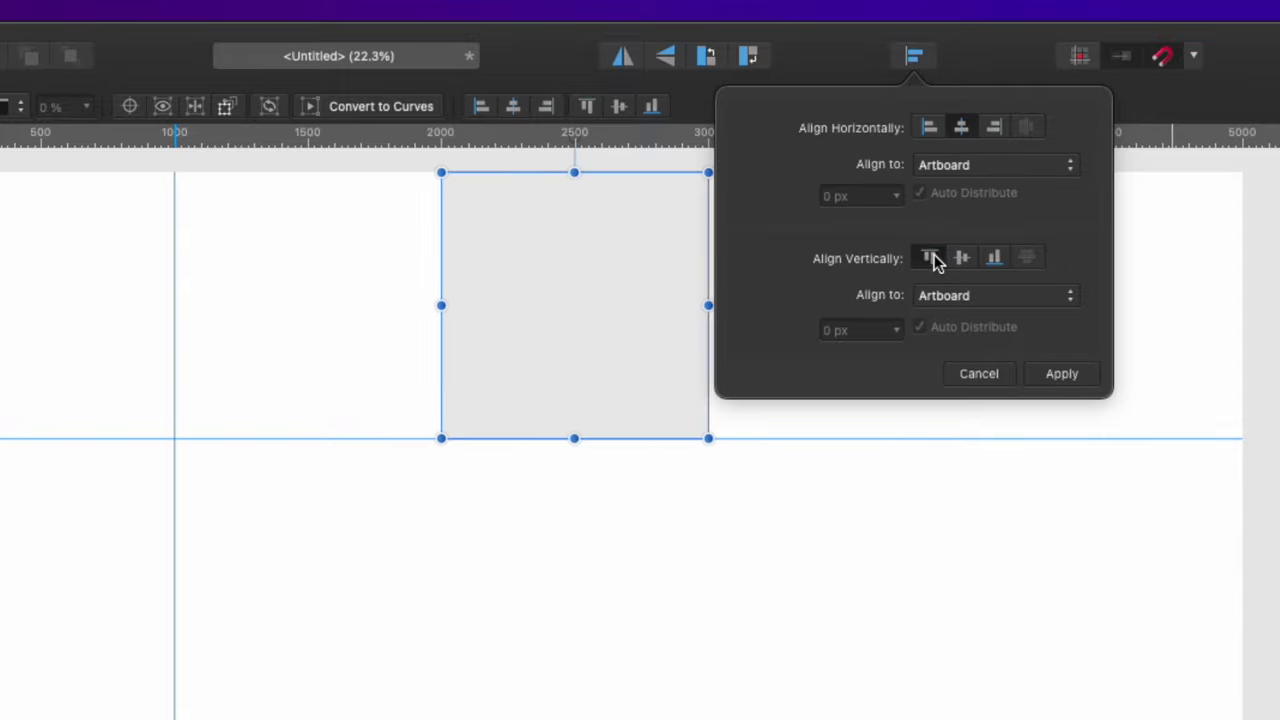
{"action": "left_click", "coordinate": [276, 302]}
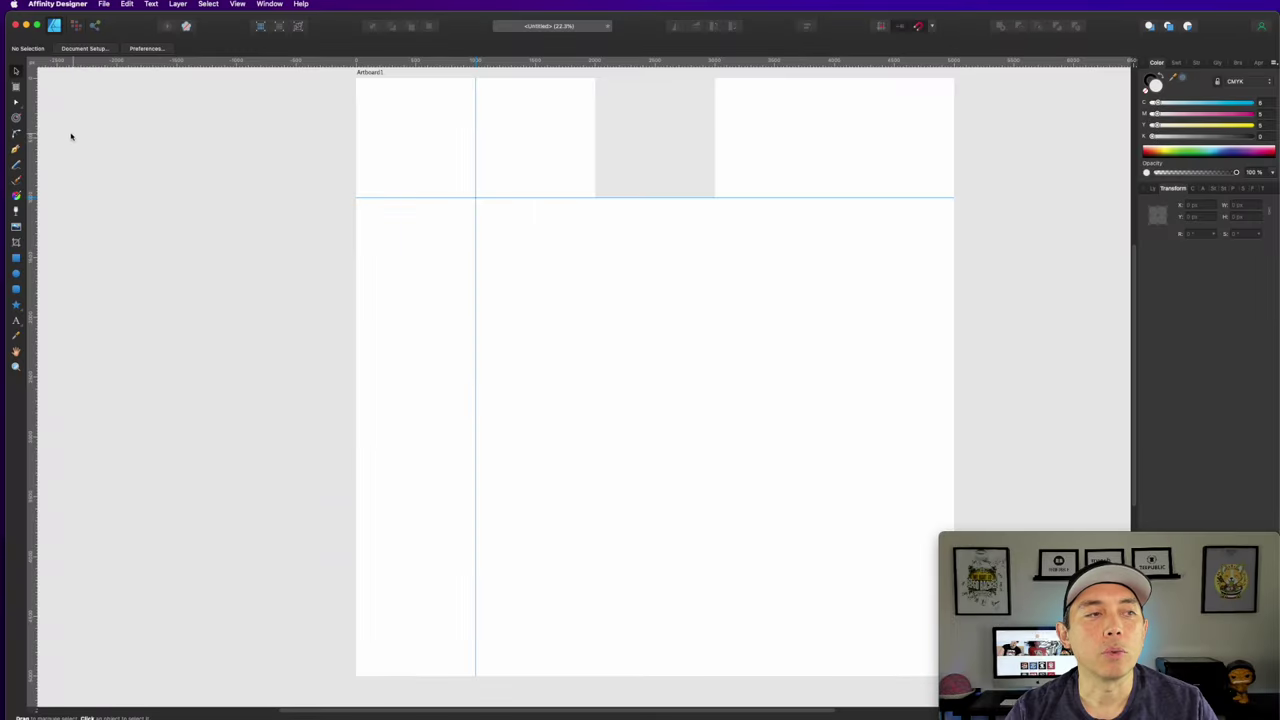
{"action": "left_click_drag", "start_coordinate": [34, 117], "coordinate": [594, 181]}
{"action": "left_click_drag", "start_coordinate": [33, 148], "coordinate": [716, 206]}
Align the square to the artboard's top-right corner and place a vertical guide along its left edge.
{"action": "left_click", "coordinate": [646, 149]}
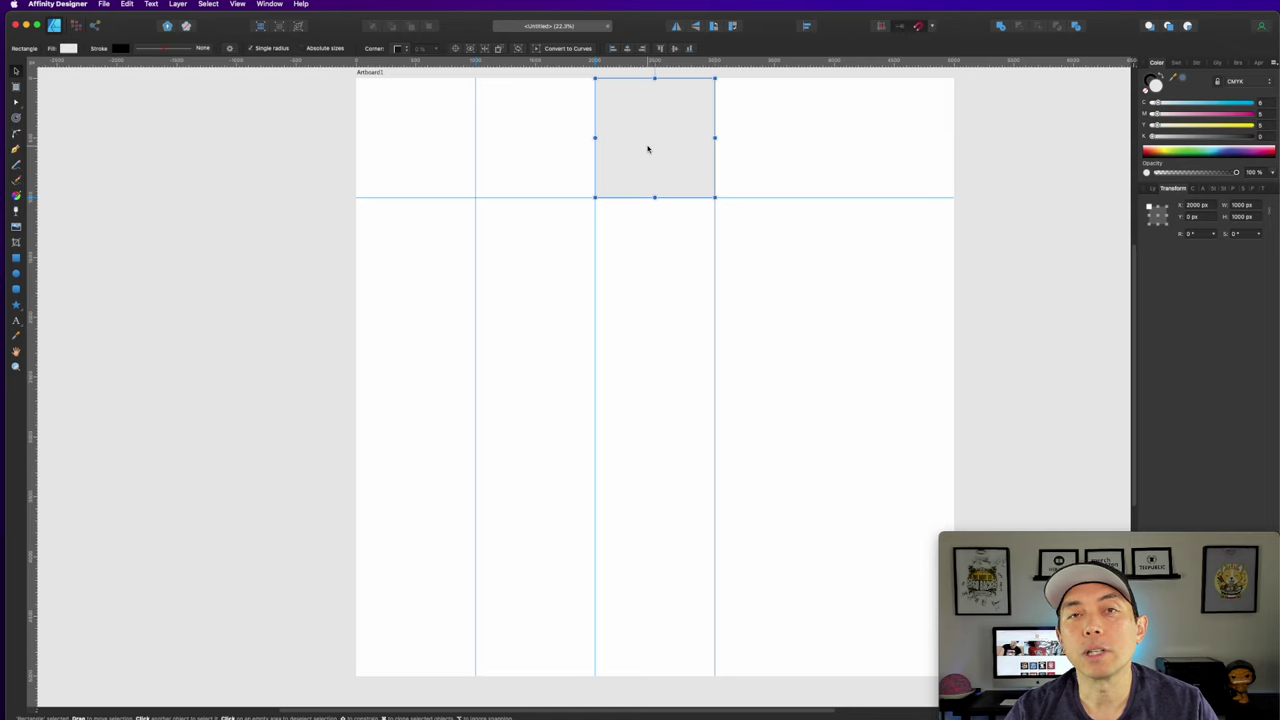
{"action": "left_click", "coordinate": [806, 26]}
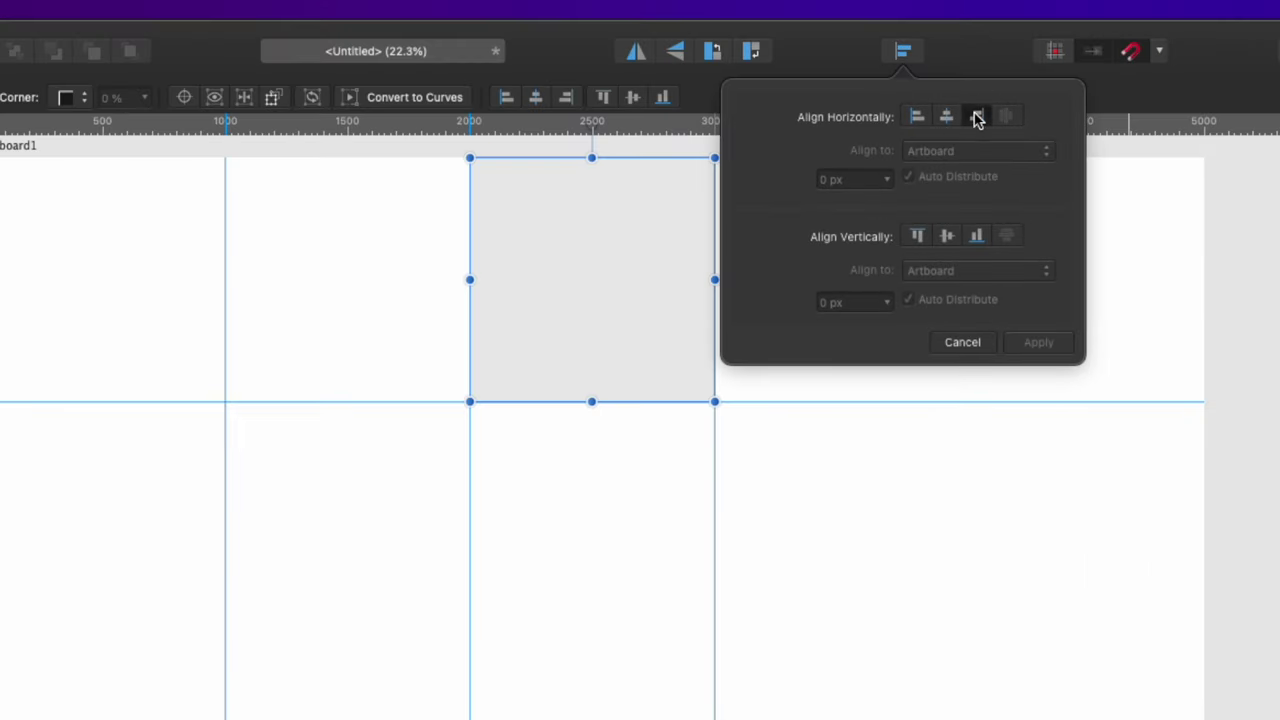
{"action": "left_click", "coordinate": [977, 117]}
{"action": "left_click", "coordinate": [916, 236]}
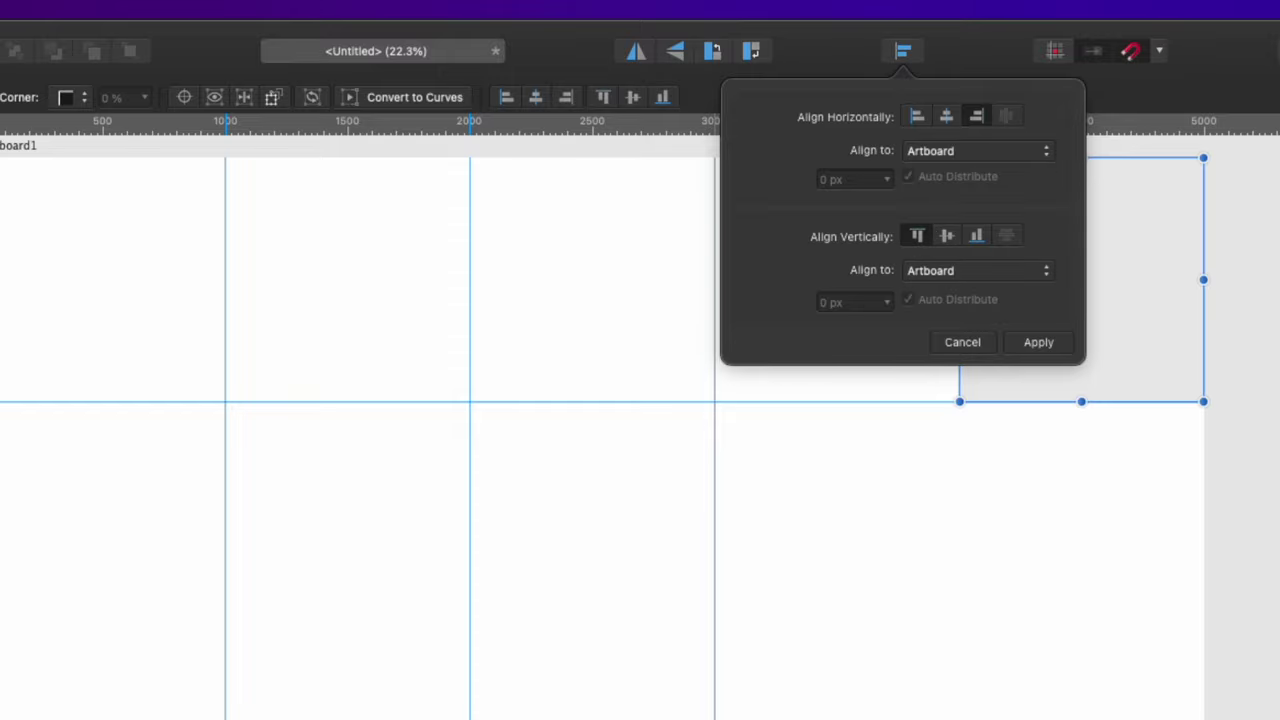
{"action": "left_click", "coordinate": [900, 657]}
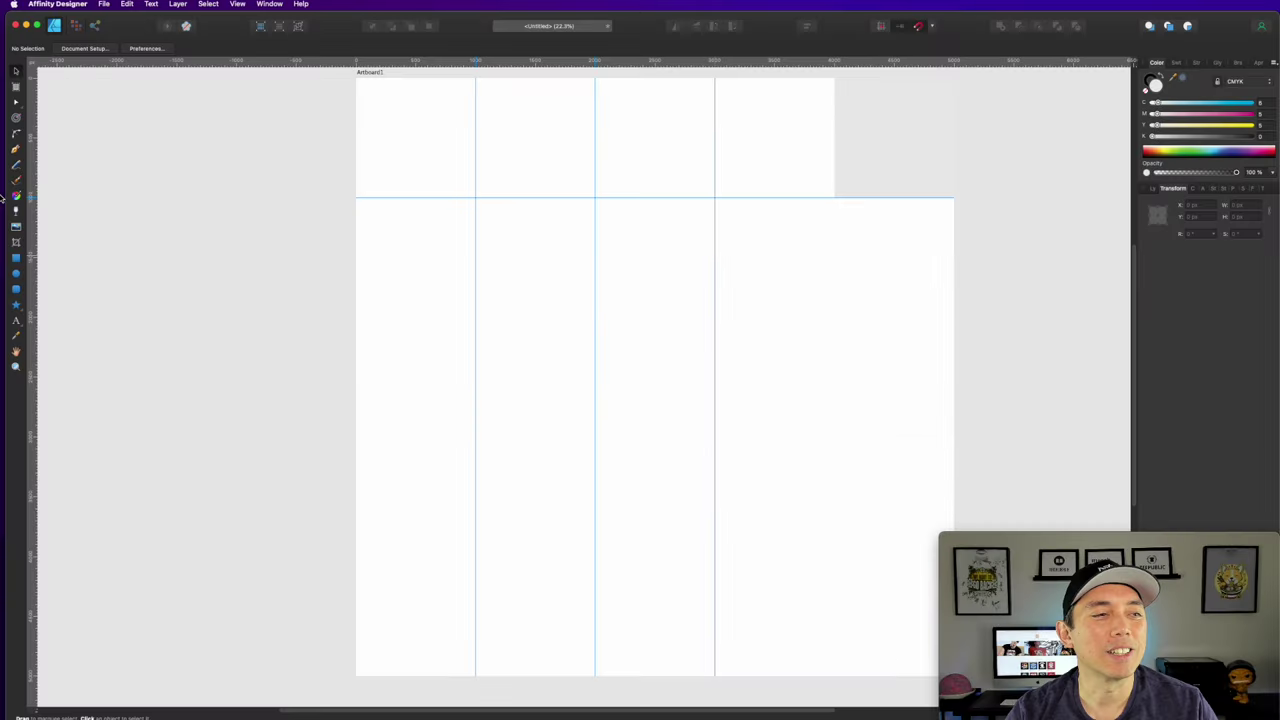
{"action": "left_click_drag", "start_coordinate": [37, 194], "coordinate": [834, 289]}
Align the square to the artboard's bottom-right corner and place a horizontal guide along its top edge.
{"action": "left_click", "coordinate": [906, 162]}
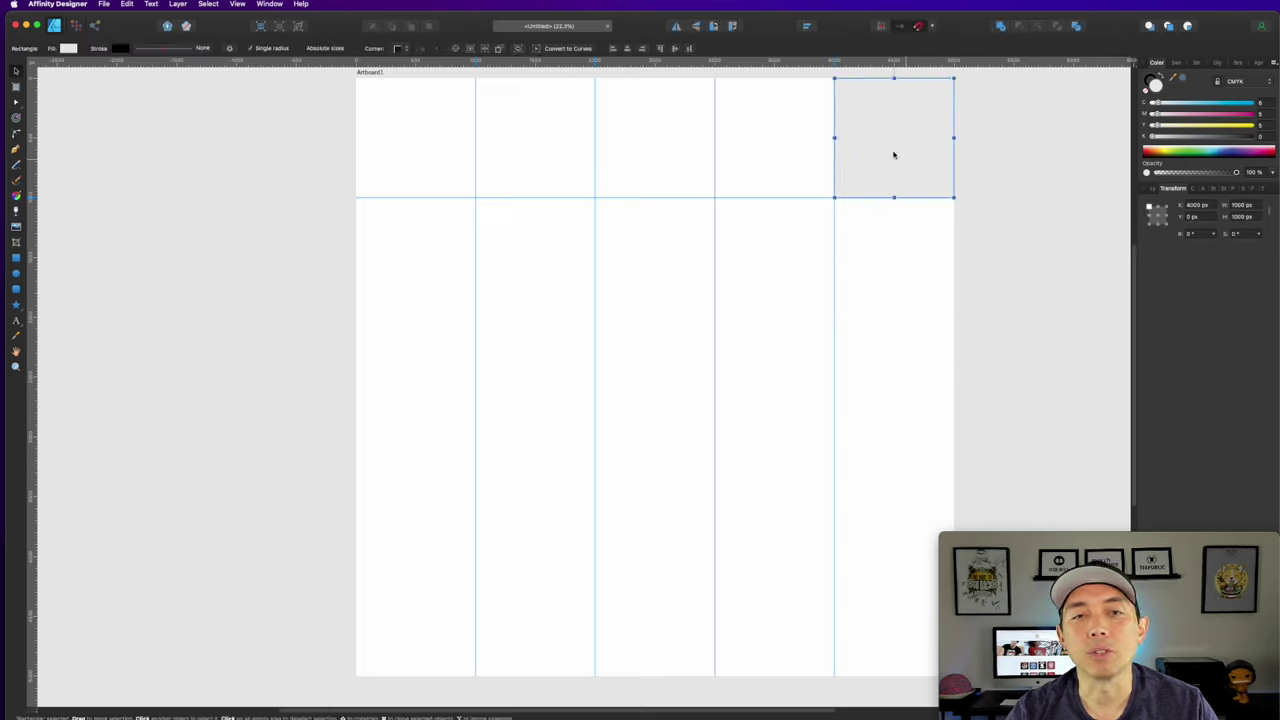
{"action": "left_click", "coordinate": [806, 27]}
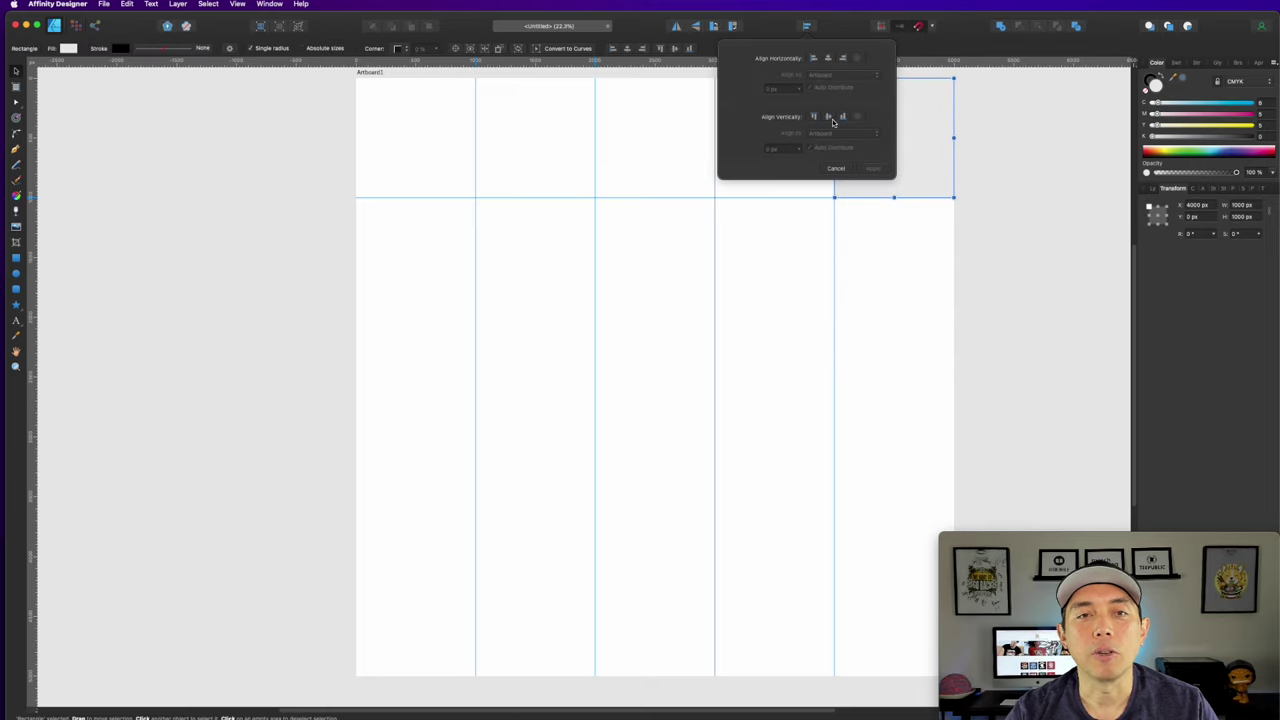
{"action": "left_click", "coordinate": [842, 116]}
{"action": "left_click", "coordinate": [844, 59]}
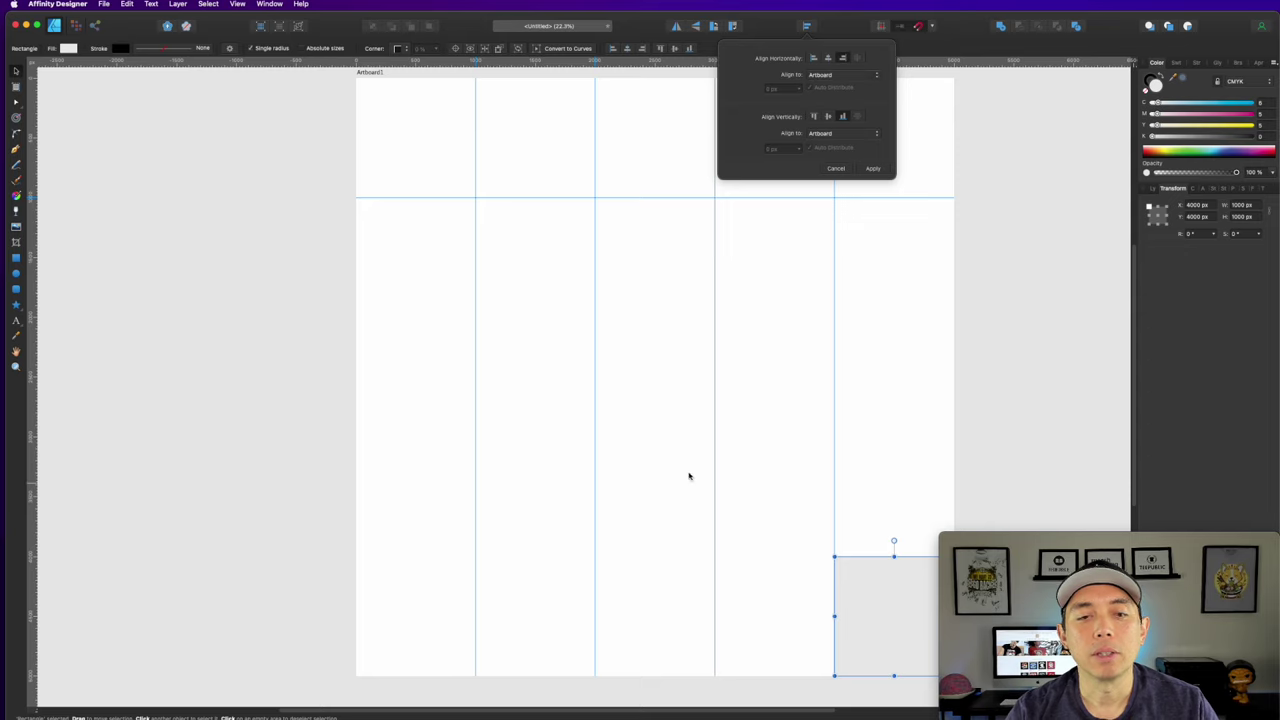
{"action": "left_click_drag", "start_coordinate": [465, 63], "coordinate": [591, 556]}
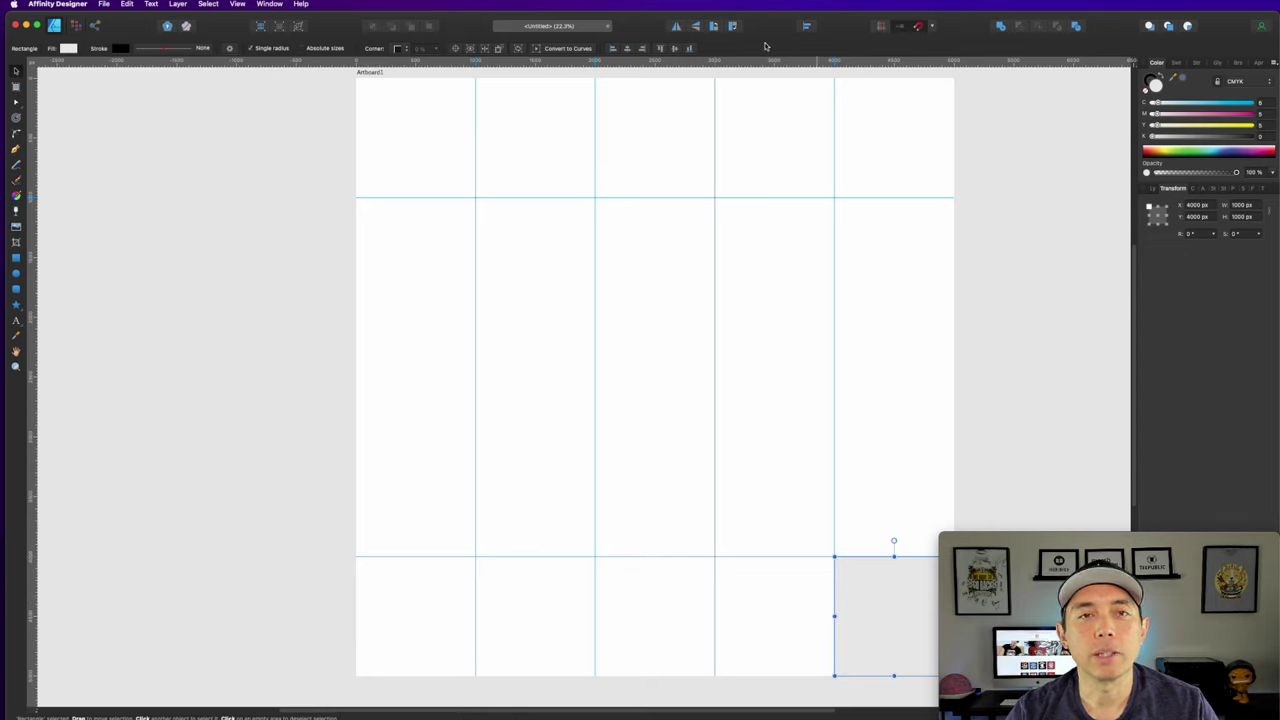
Align the square to the artboard's vertical middle and place horizontal guides along its top and bottom edges.
{"action": "left_click", "coordinate": [803, 26]}
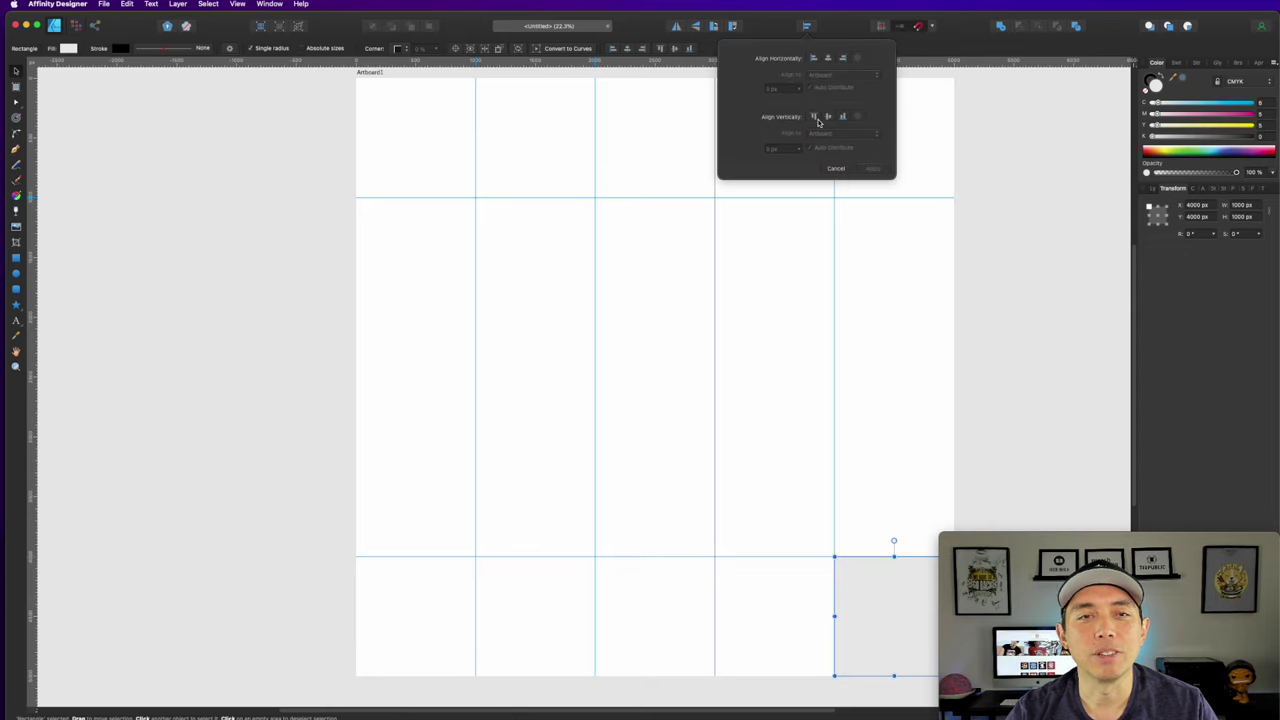
{"action": "left_click", "coordinate": [827, 117]}
{"action": "left_click_drag", "start_coordinate": [639, 60], "coordinate": [674, 317]}
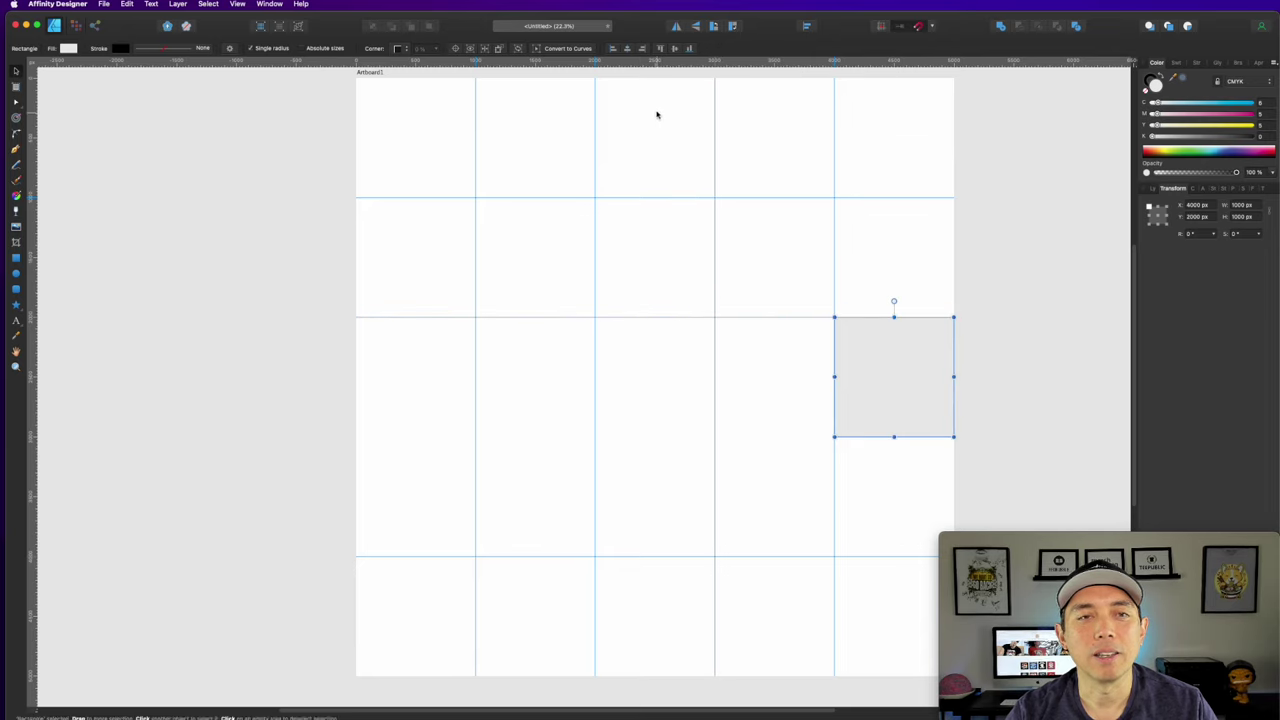
{"action": "left_click_drag", "start_coordinate": [664, 62], "coordinate": [702, 437]}
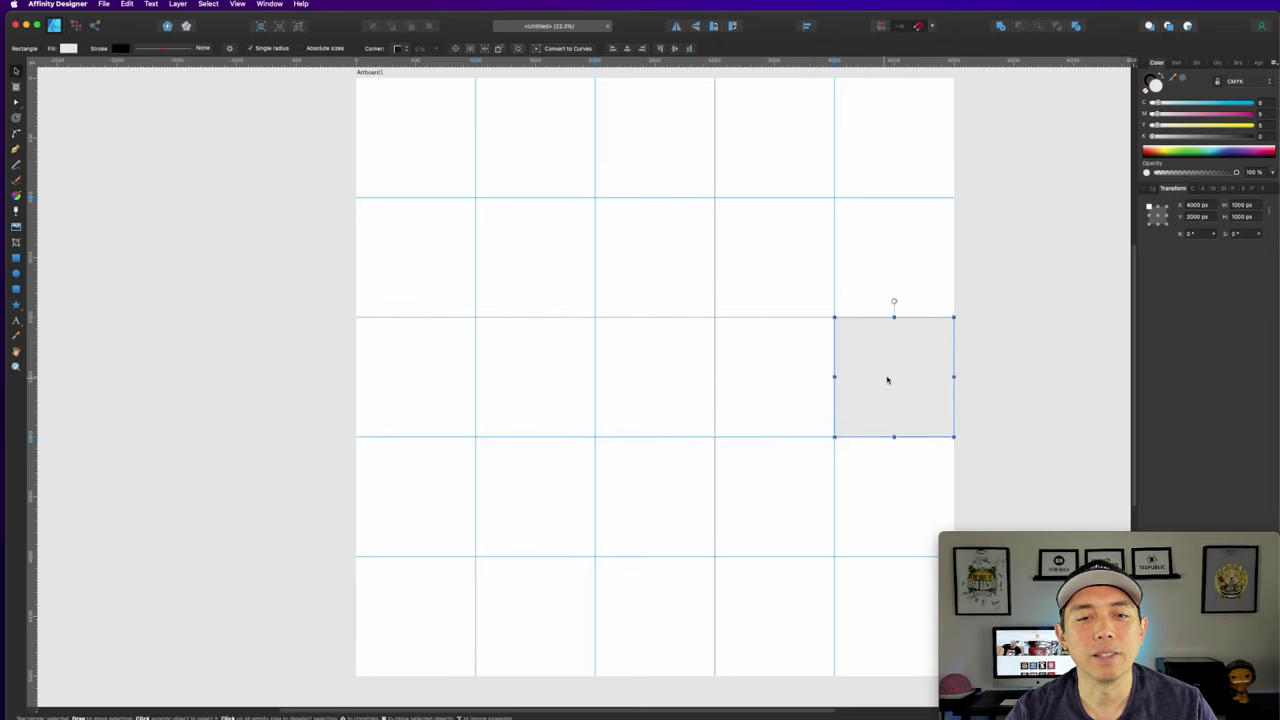
Move the square between the middle column's guides and review the snapping options, including snap to guides.
{"action": "left_click_drag", "start_coordinate": [889, 377], "coordinate": [627, 271]}
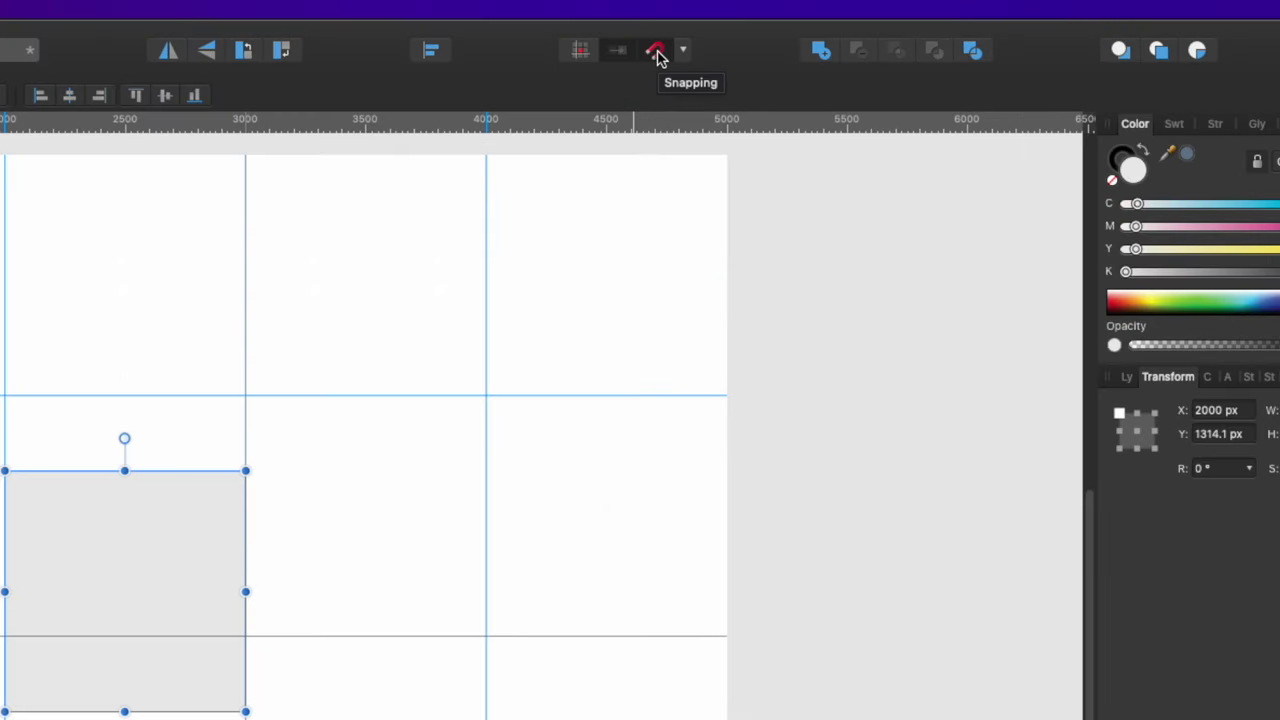
{"action": "left_click", "coordinate": [683, 51]}
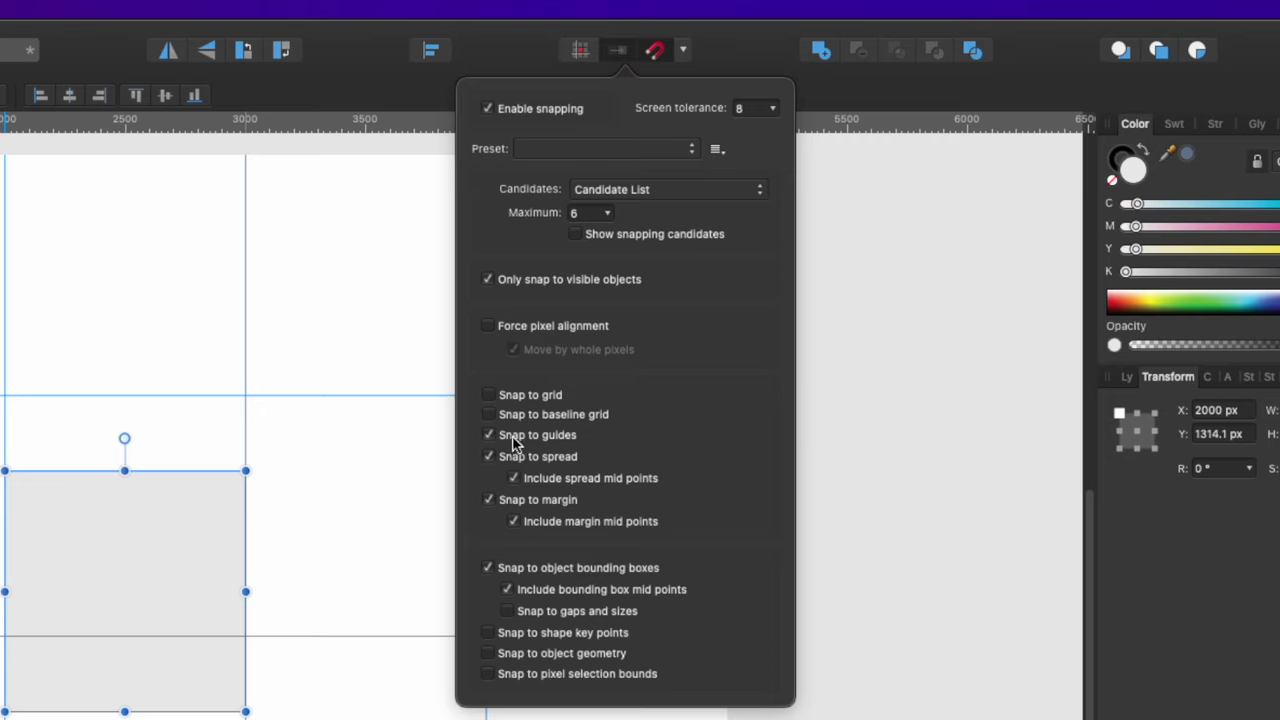
{"action": "left_click", "coordinate": [872, 297]}
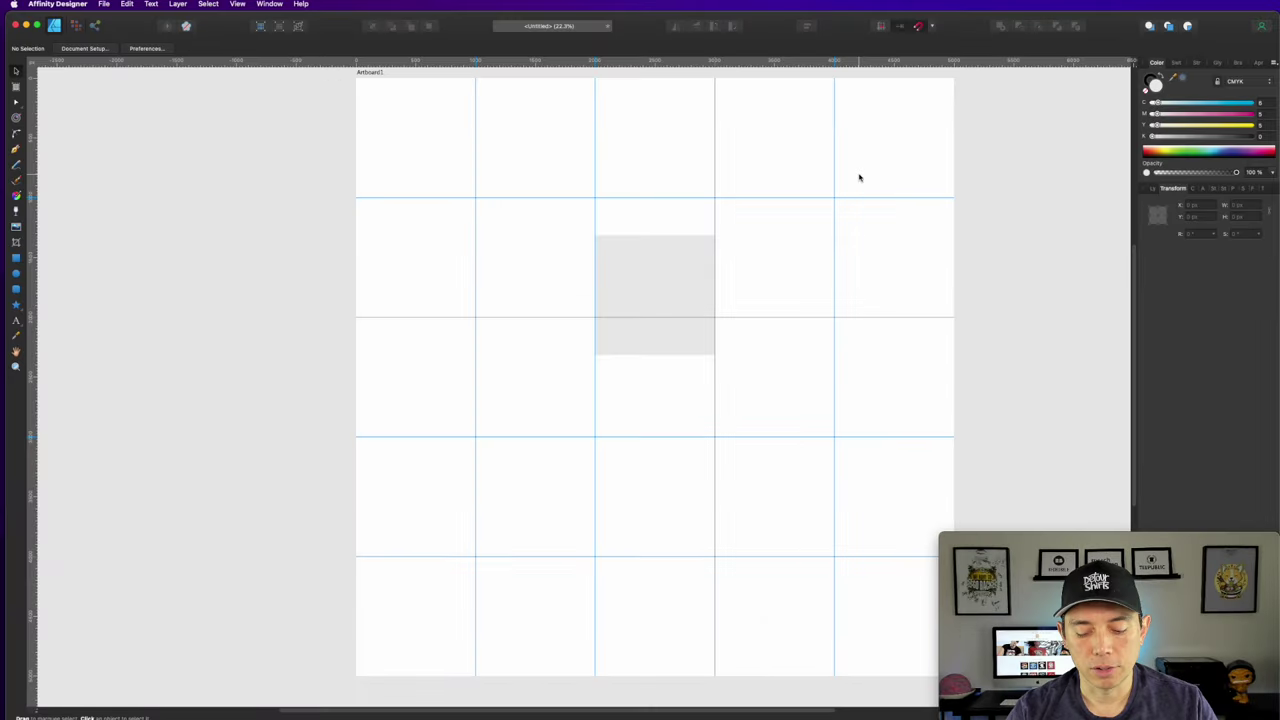
Duplicate the 5000 px artboard together with its square and place the copy level with the original, to its right.
{"action": "key", "text": "super+minus"}
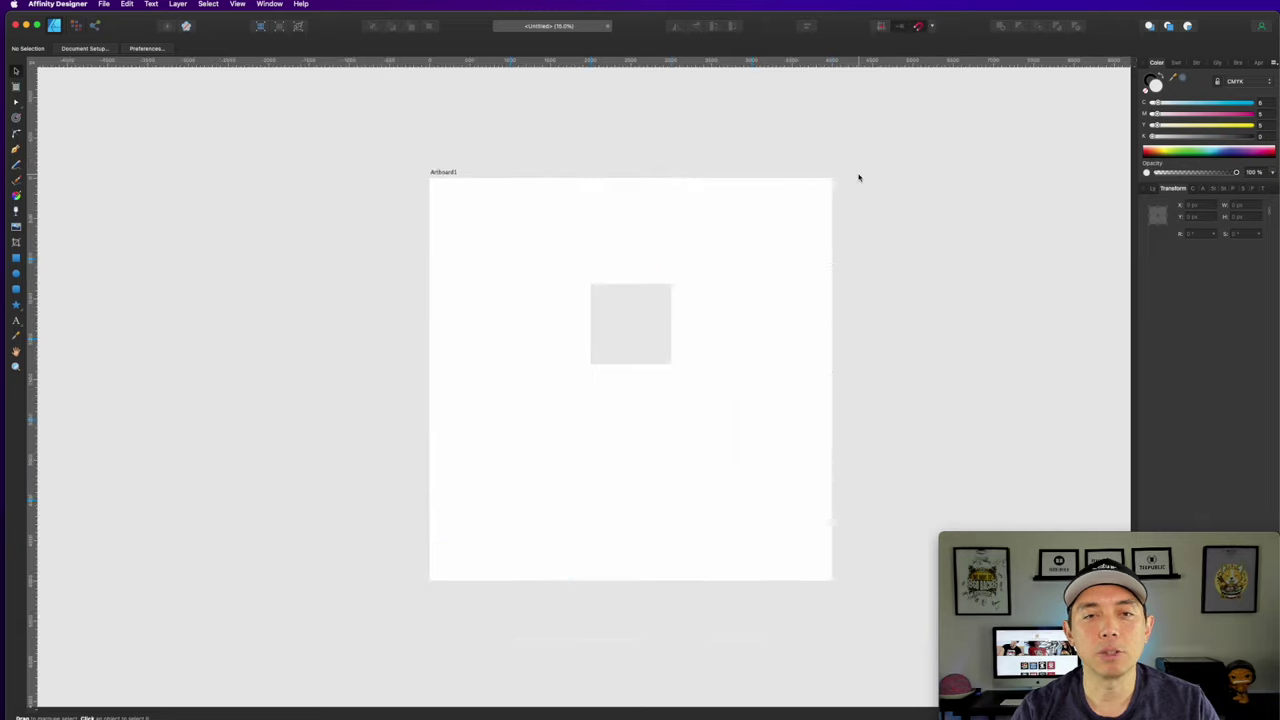
{"action": "scroll", "coordinate": [783, 200], "scroll_direction": "right", "scroll_amount": 5}
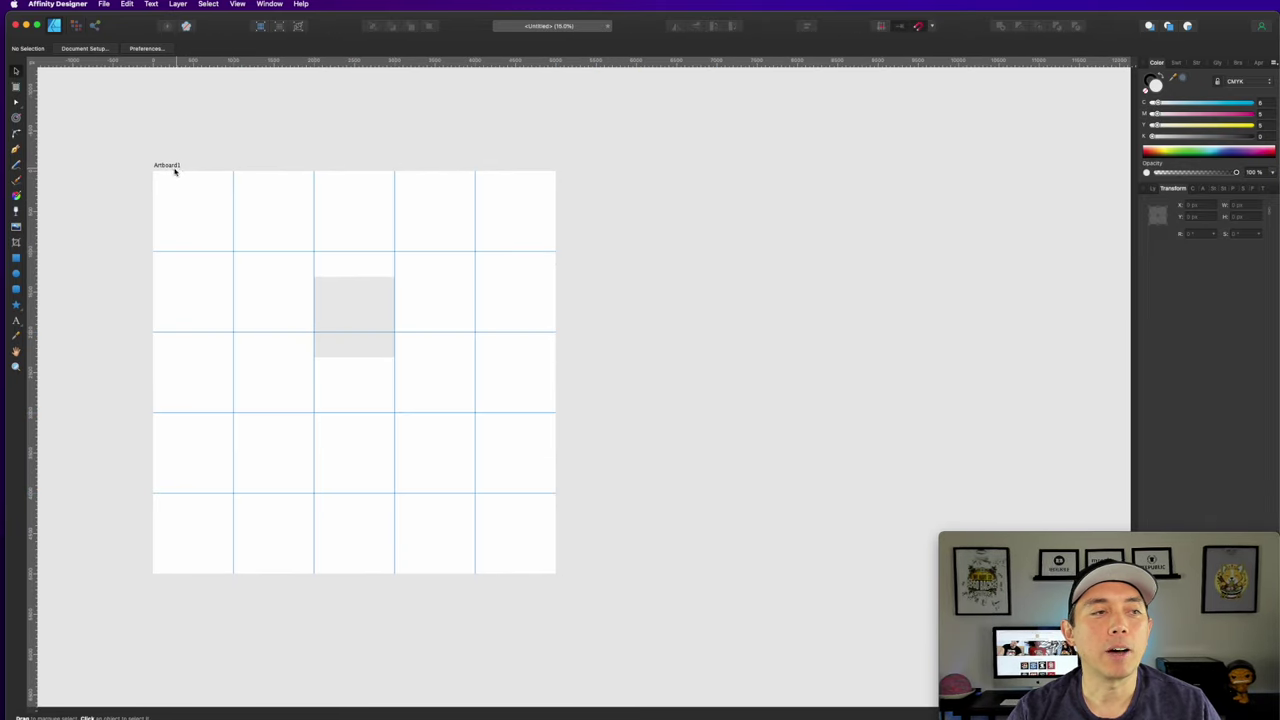
{"action": "left_click", "coordinate": [168, 165]}
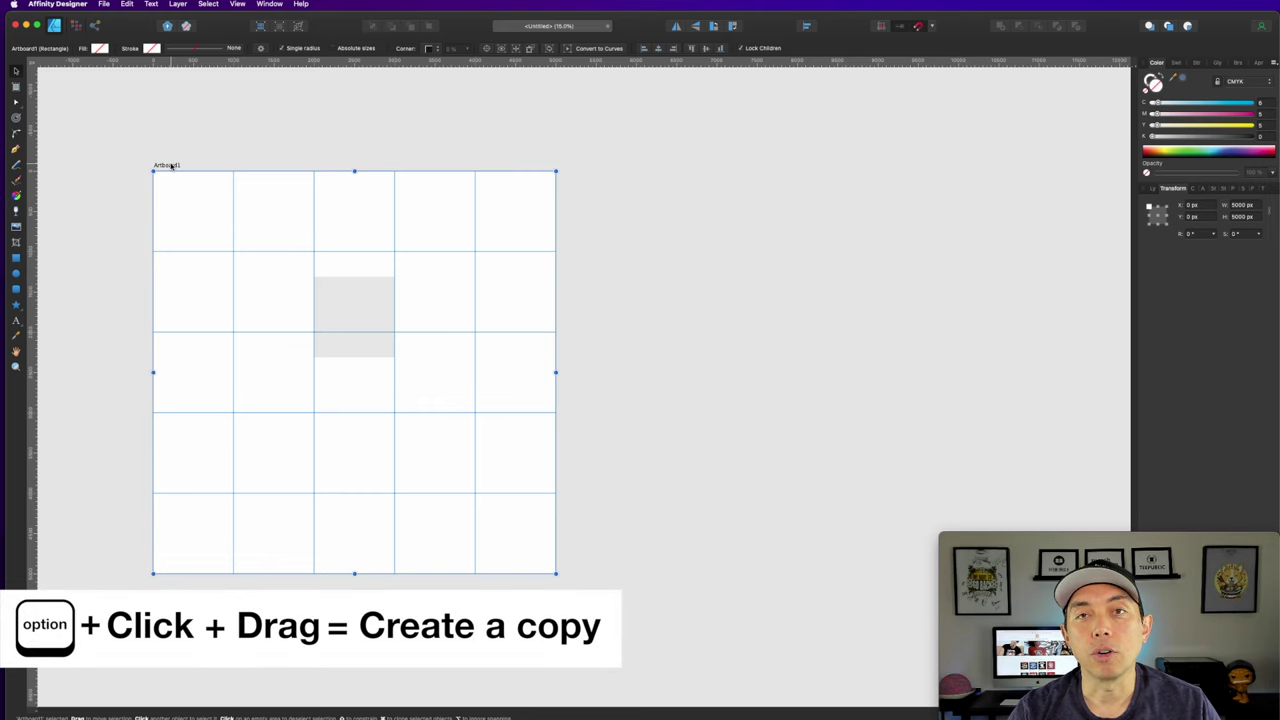
{"action": "left_click_drag", "start_coordinate": [171, 166], "coordinate": [611, 194]}
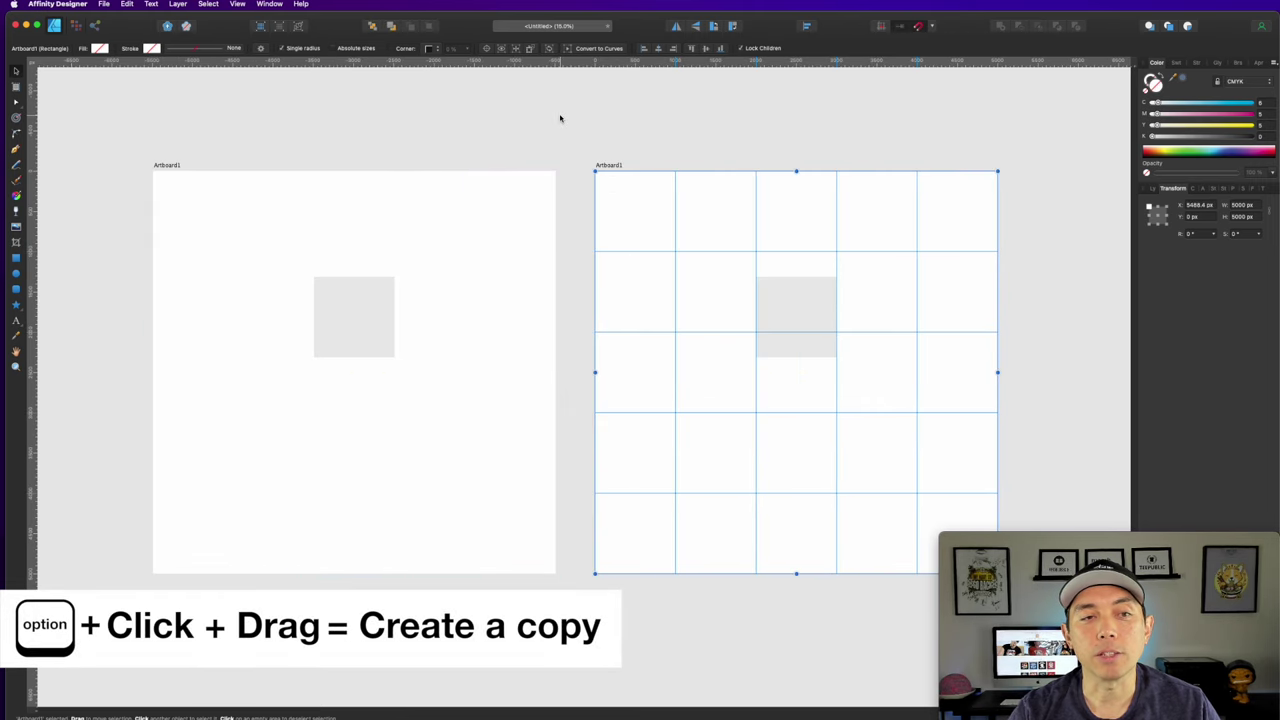
{"action": "left_click", "coordinate": [560, 121]}
Move the copied artboard's square into the guide cell at X 1000 px, Y 1000 px.
{"action": "left_click", "coordinate": [785, 285]}
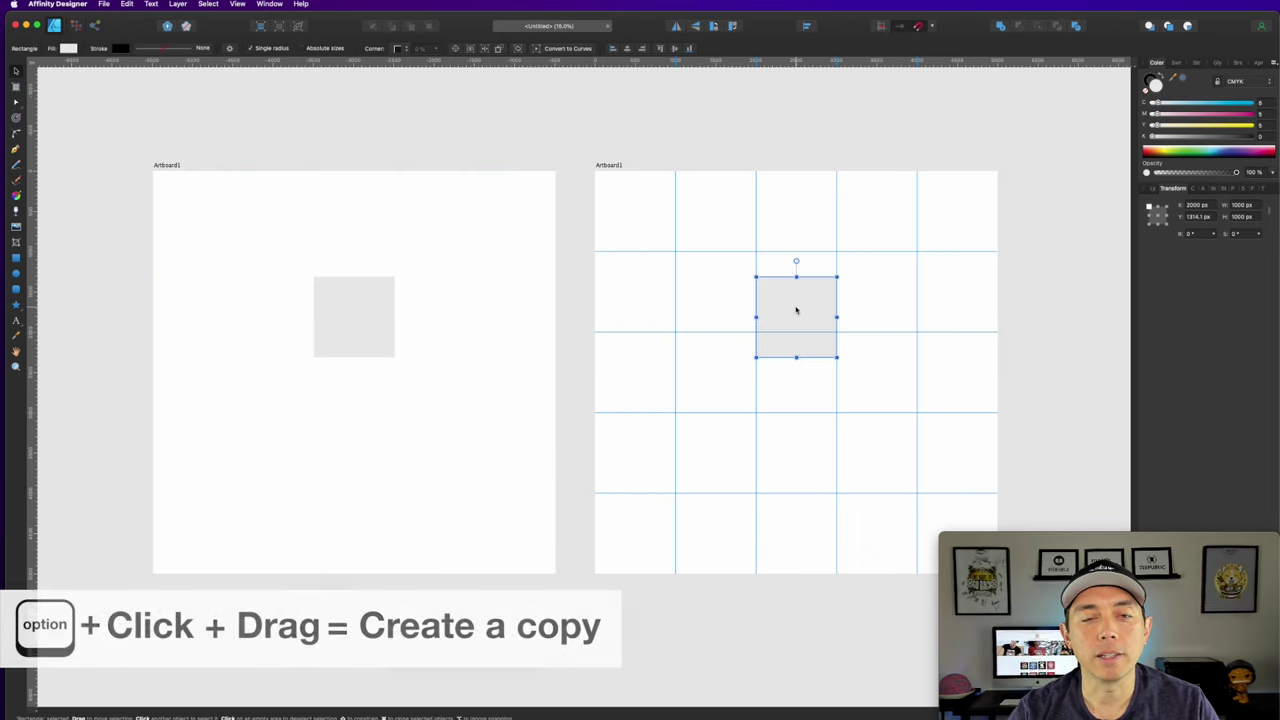
{"action": "left_click_drag", "start_coordinate": [796, 310], "coordinate": [729, 284]}
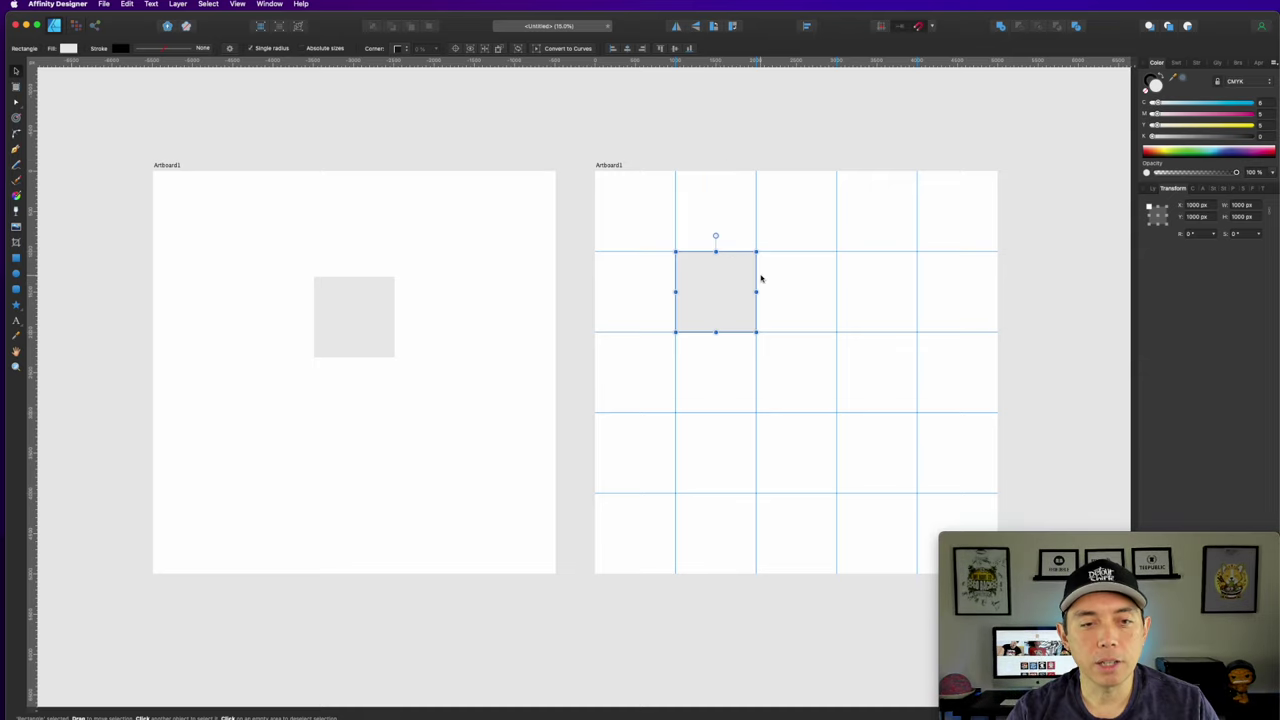
{"action": "scroll", "coordinate": [741, 304], "scroll_direction": "up", "scroll_amount": 5}
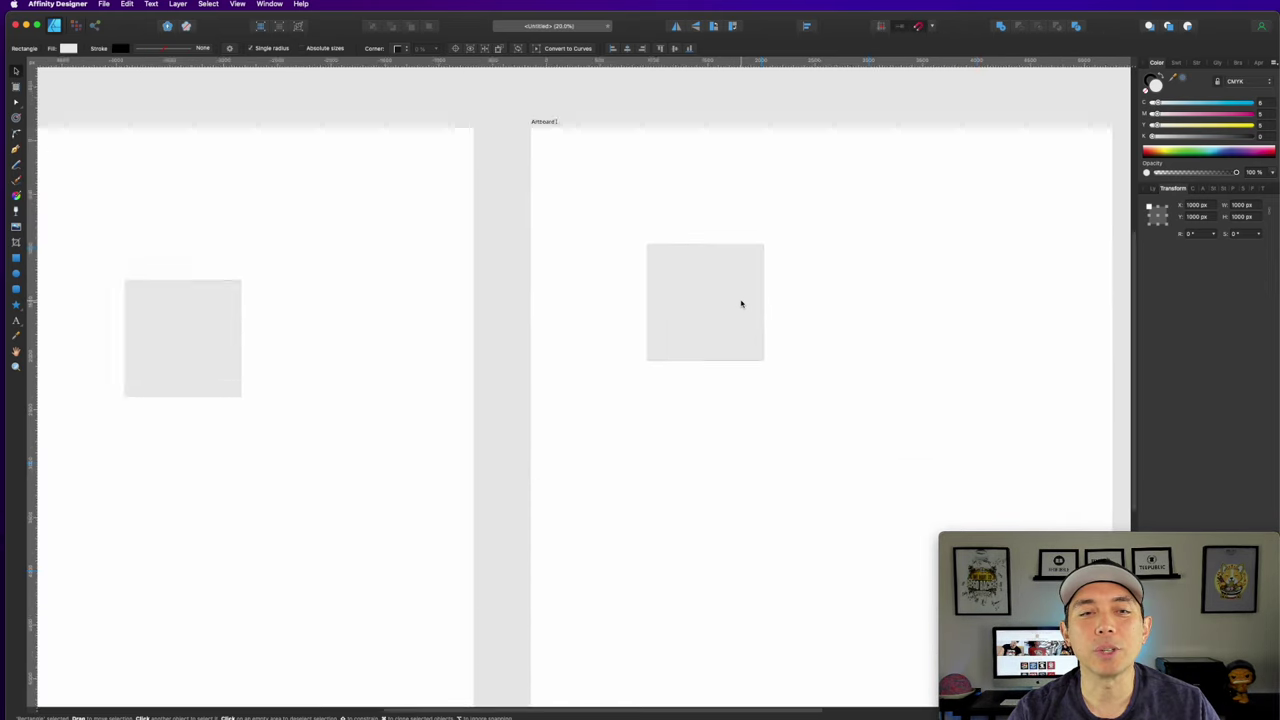
{"action": "scroll", "coordinate": [741, 304], "scroll_direction": "up", "scroll_amount": 5}
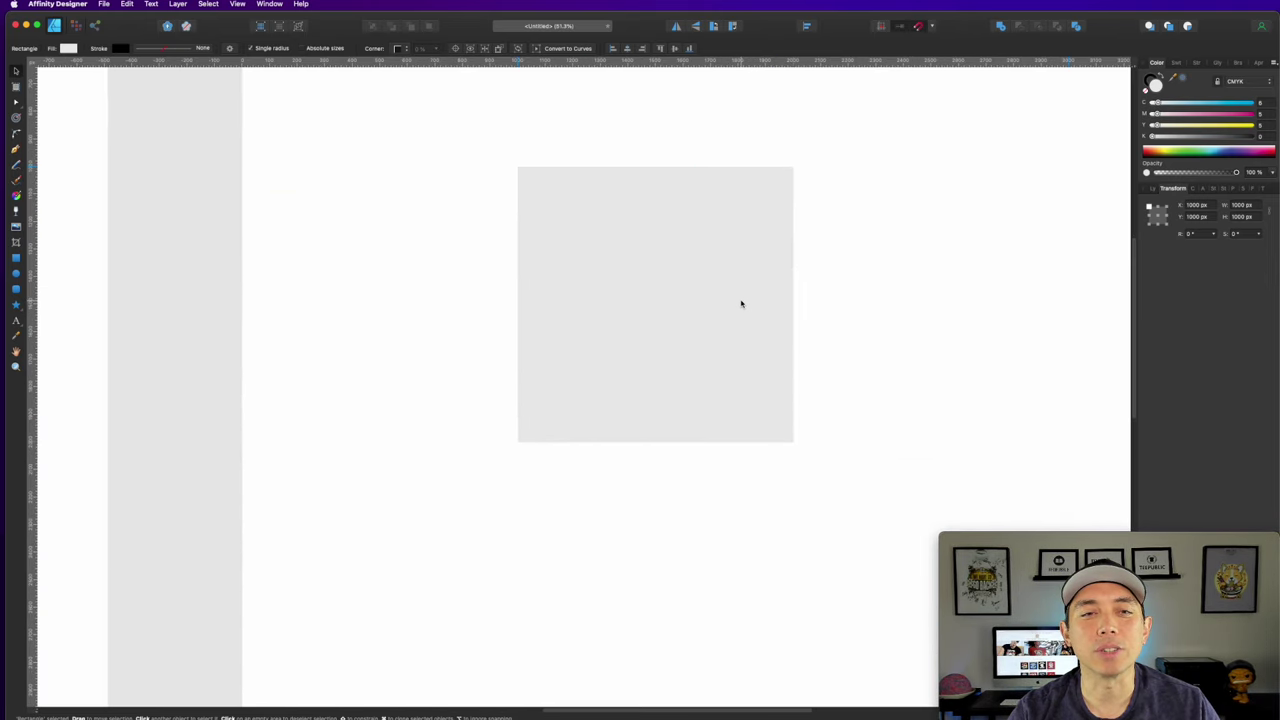
{"action": "left_click", "coordinate": [741, 630]}
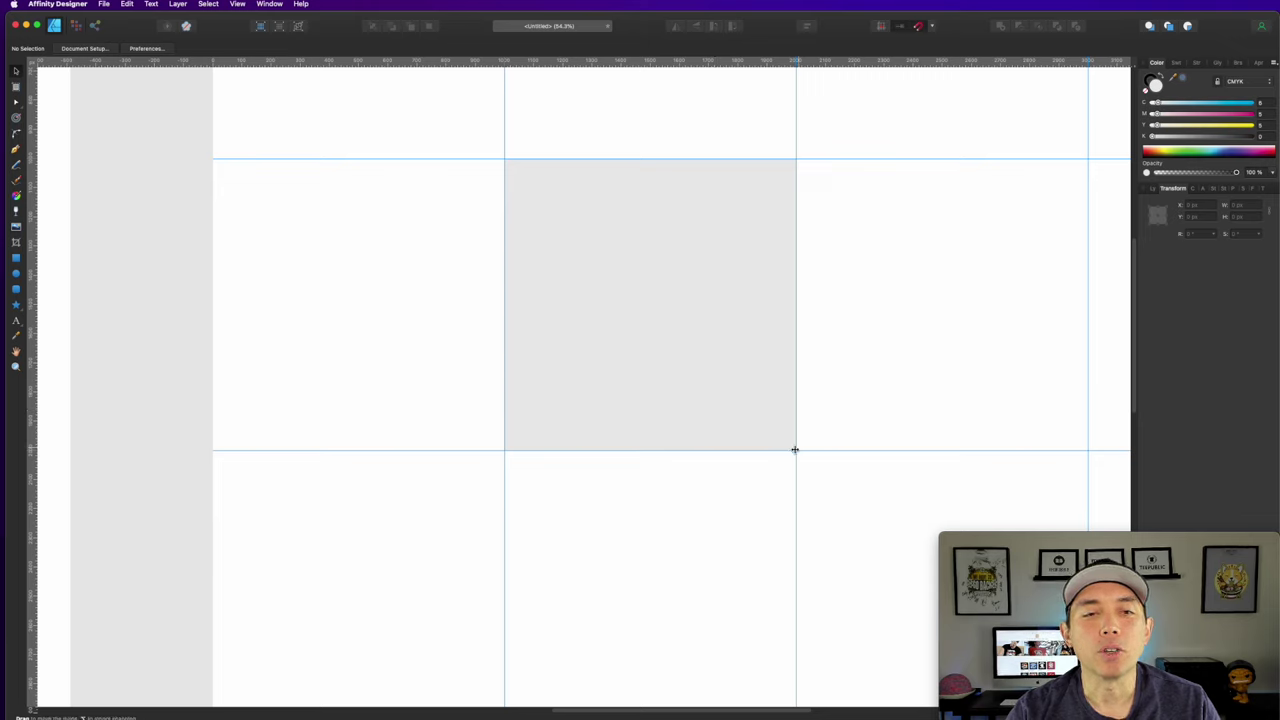
Duplicate the square, convert the copy to curves and delete its top-right node to form a right triangle.
{"action": "left_click", "coordinate": [640, 236]}
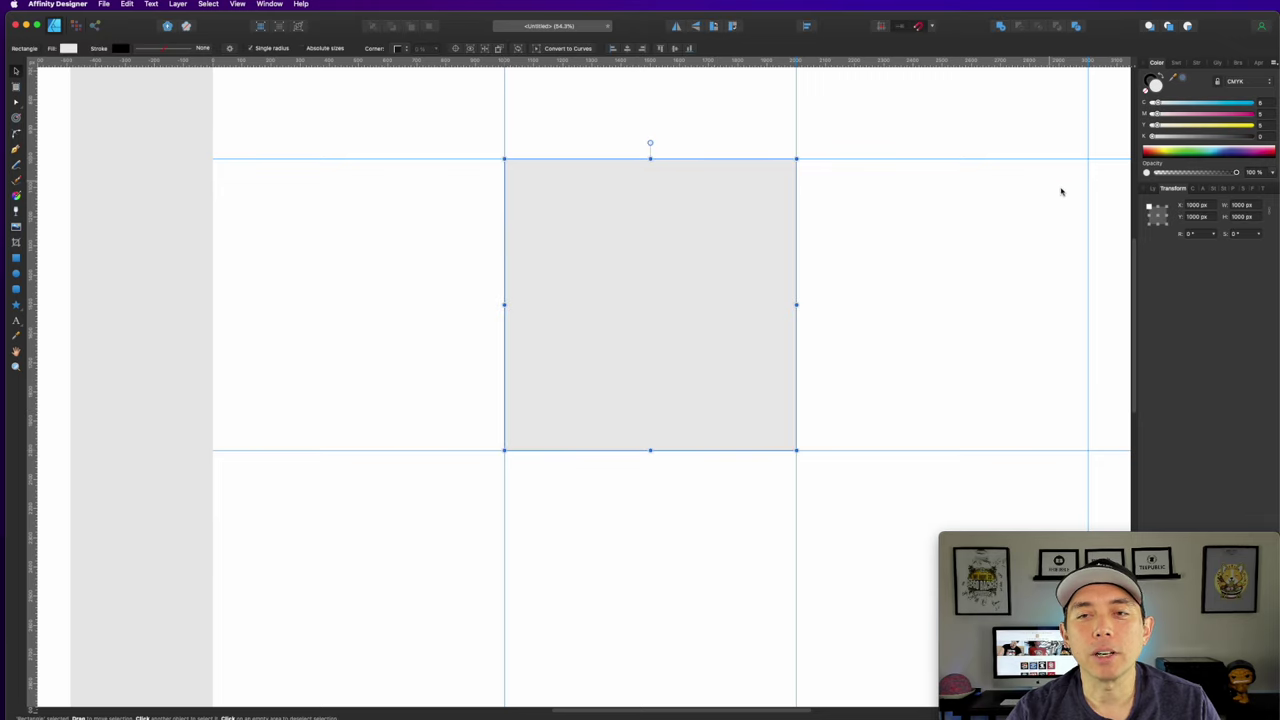
{"action": "left_click", "coordinate": [1149, 189]}
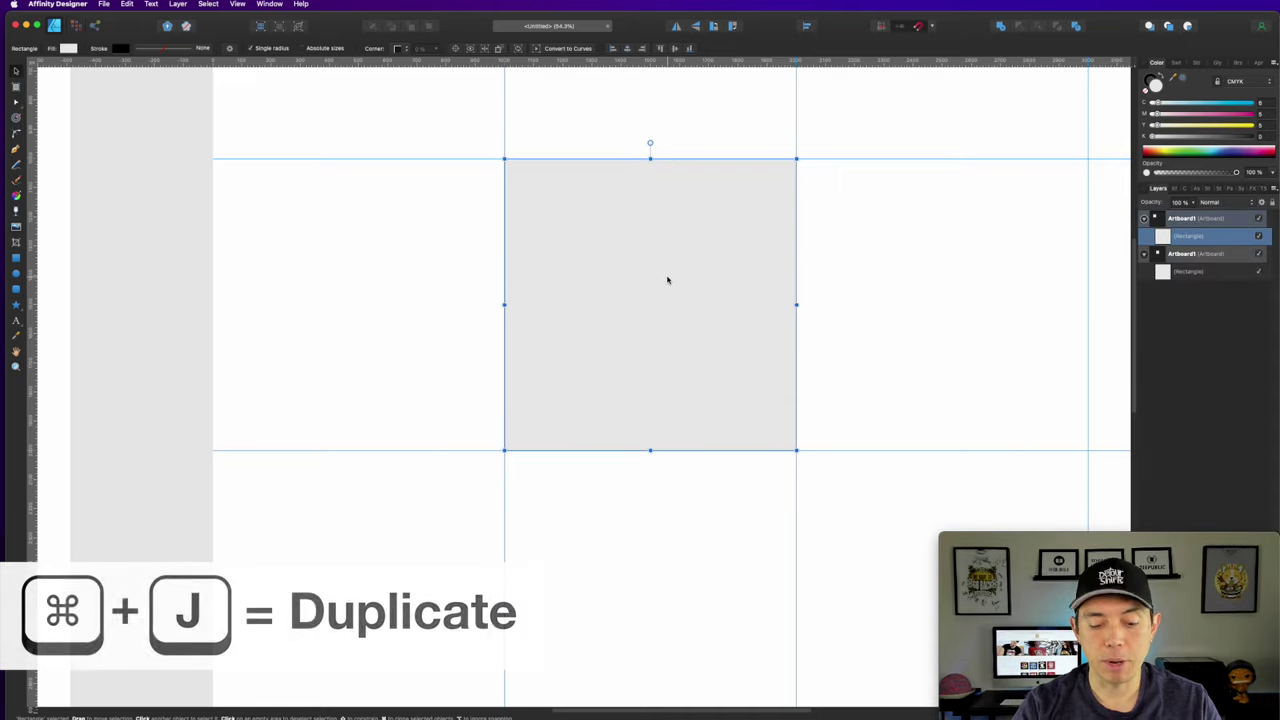
{"action": "key", "text": "super+j"}
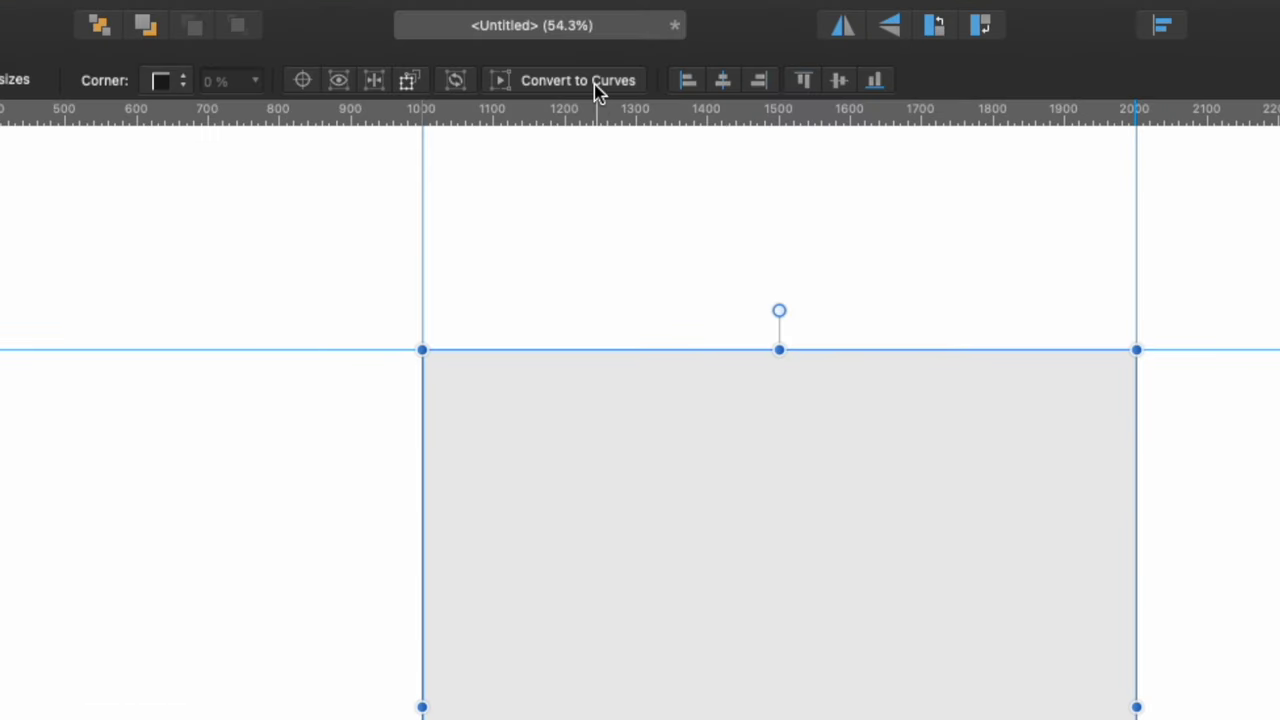
{"action": "left_click", "coordinate": [594, 84]}
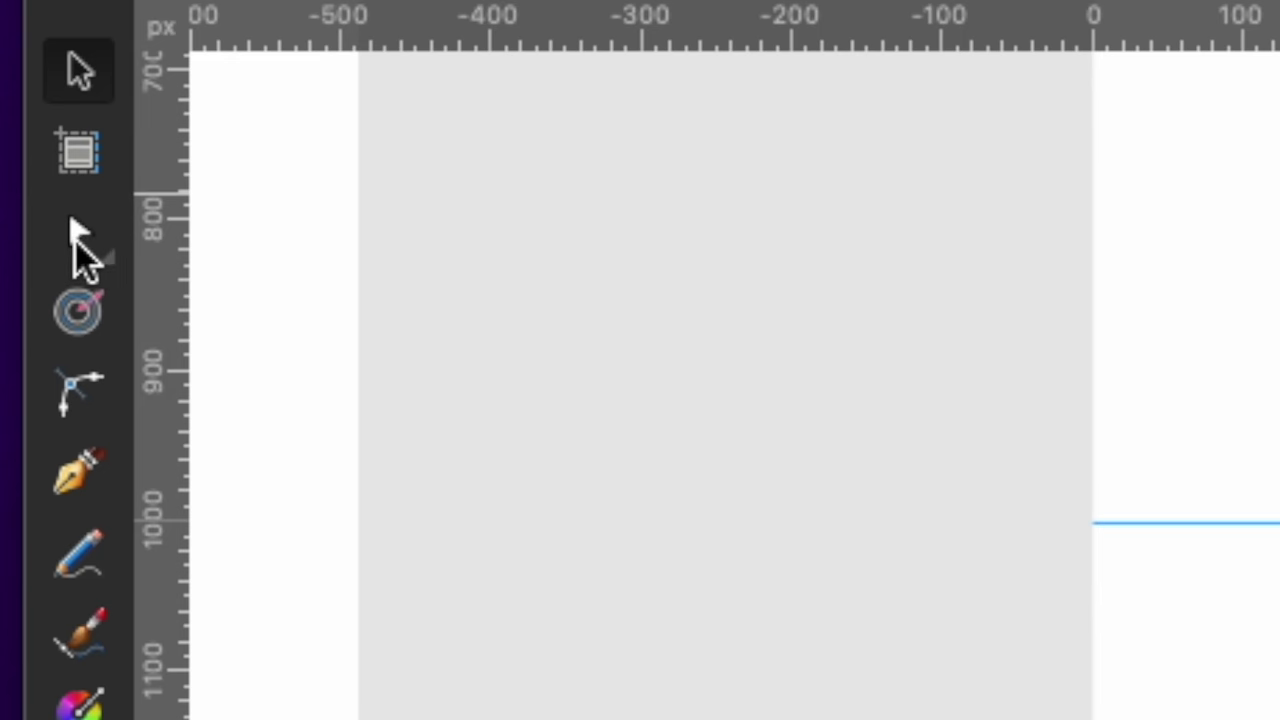
{"action": "left_click", "coordinate": [75, 237]}
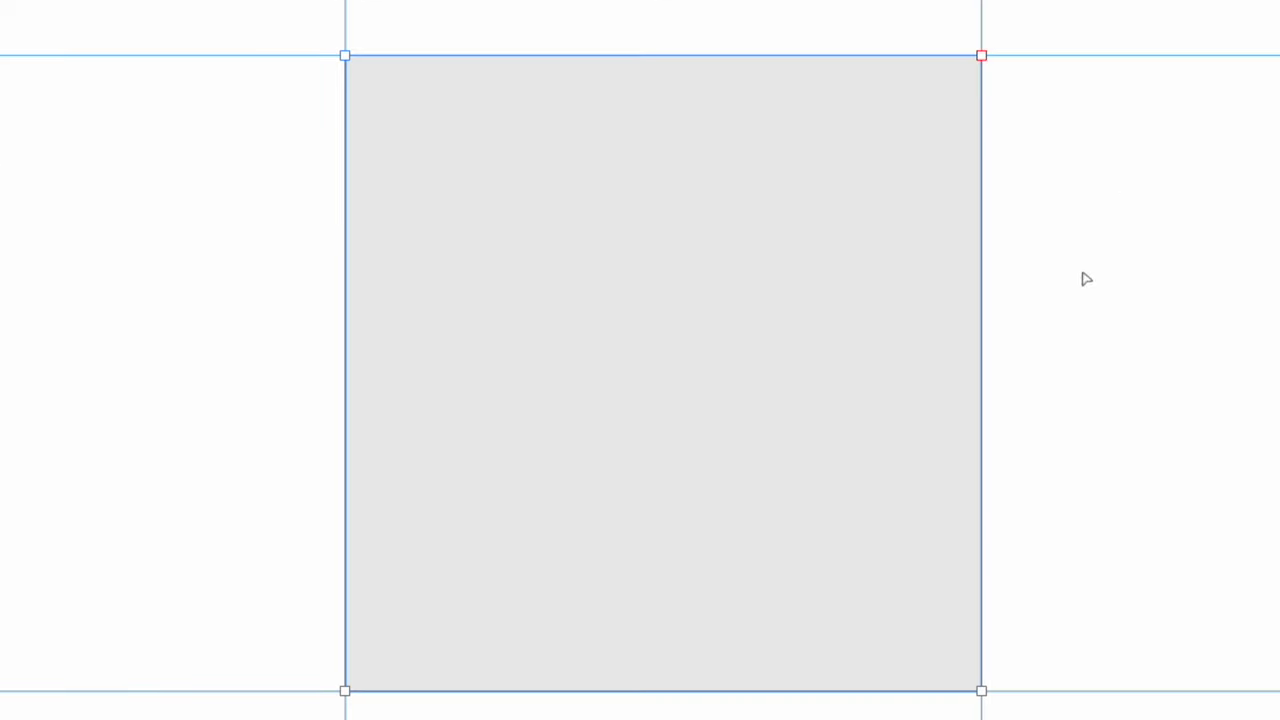
{"action": "left_click", "coordinate": [981, 56]}
{"action": "key", "text": "Delete"}
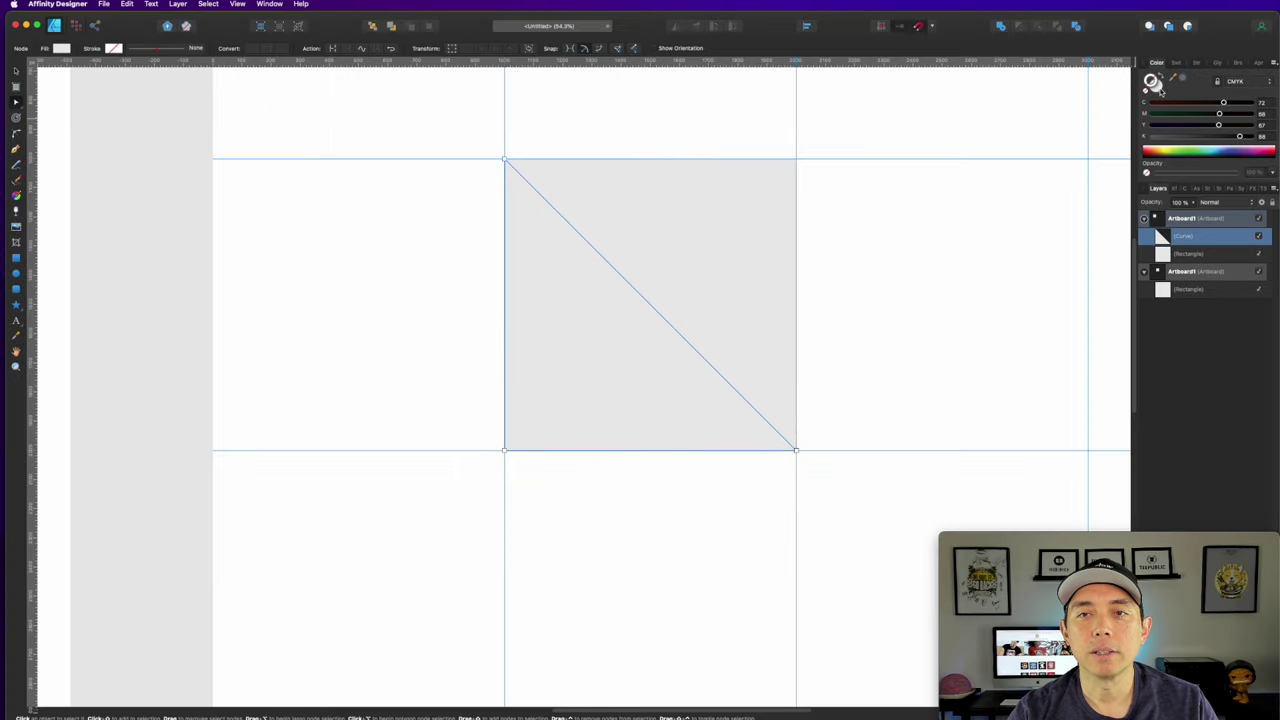
Set the cyan value of the triangle's fill to 100, then select the grey square behind it.
{"action": "left_click", "coordinate": [1159, 89]}
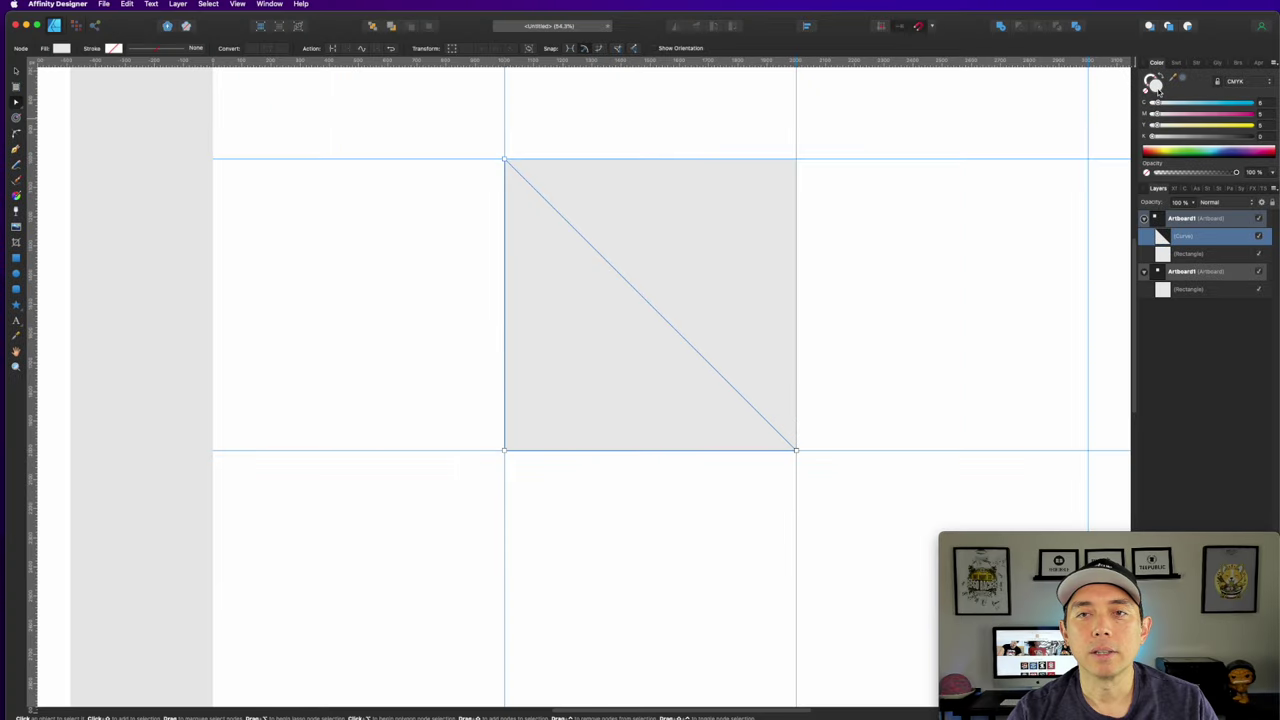
{"action": "left_click", "coordinate": [1253, 105]}
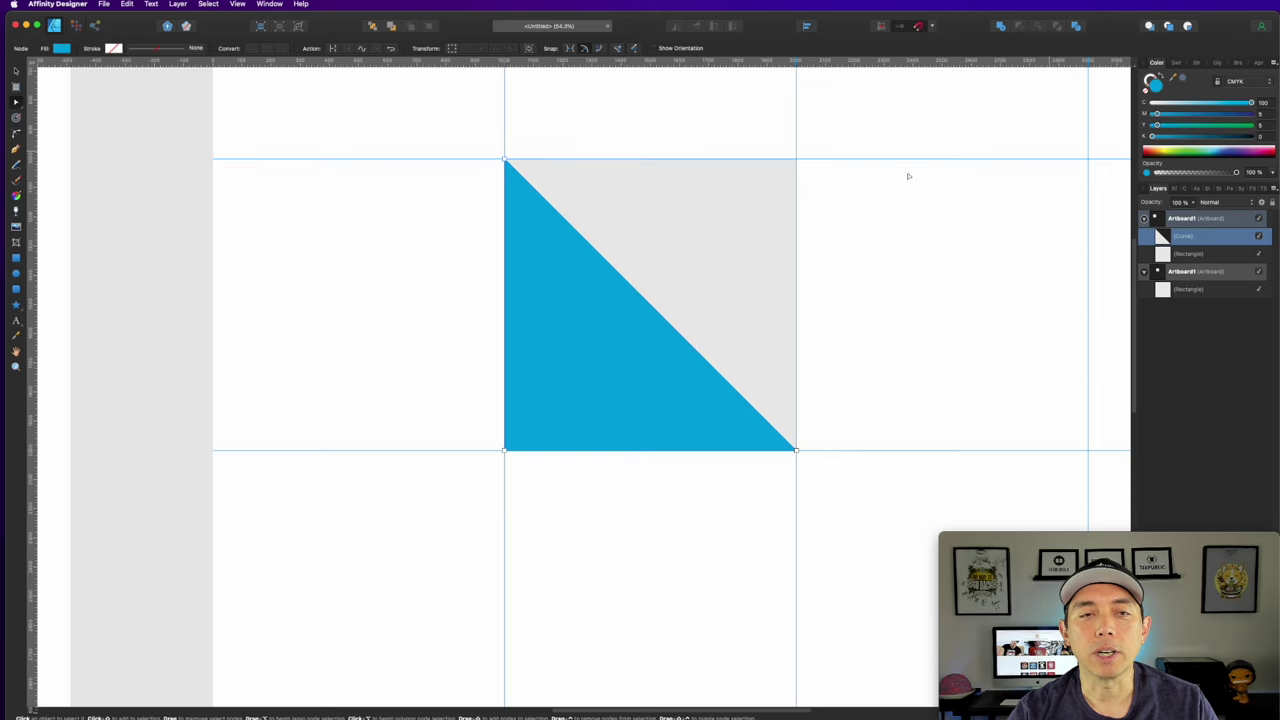
{"action": "left_click", "coordinate": [755, 205]}
{"action": "left_click", "coordinate": [1147, 78]}
{"action": "left_click", "coordinate": [1146, 90]}
{"action": "left_click", "coordinate": [1159, 89]}
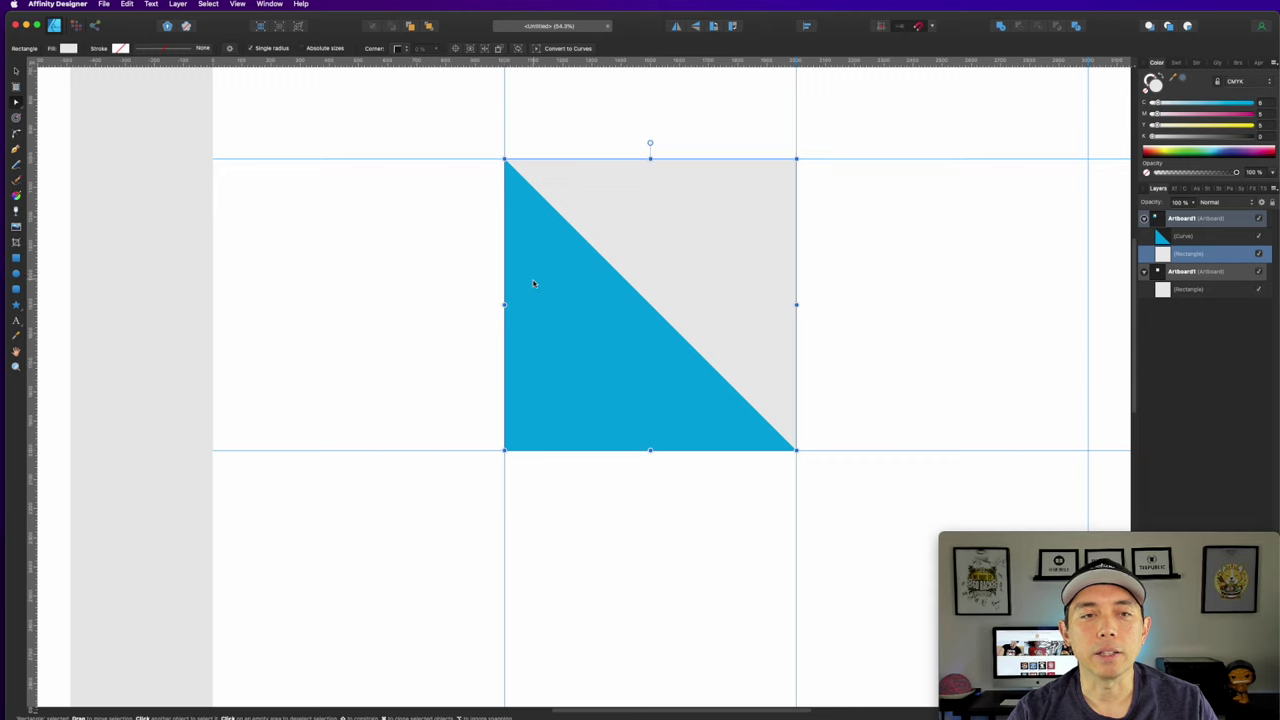
Copy the grey square behind the triangle into the adjacent guide cell on its right.
{"action": "left_click", "coordinate": [886, 277]}
{"action": "left_click", "coordinate": [763, 234]}
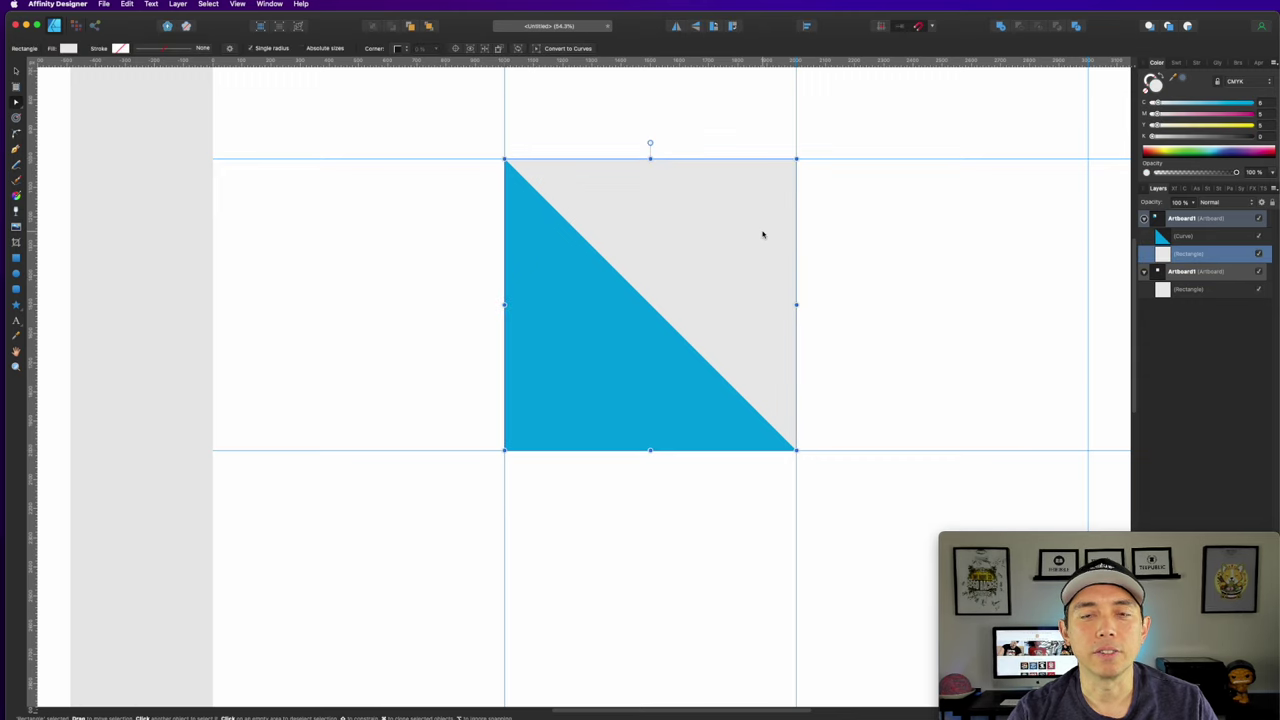
{"action": "key", "text": "super+minus"}
{"action": "key", "text": "super+minus"}
{"action": "key", "text": "super+apostrophe"}
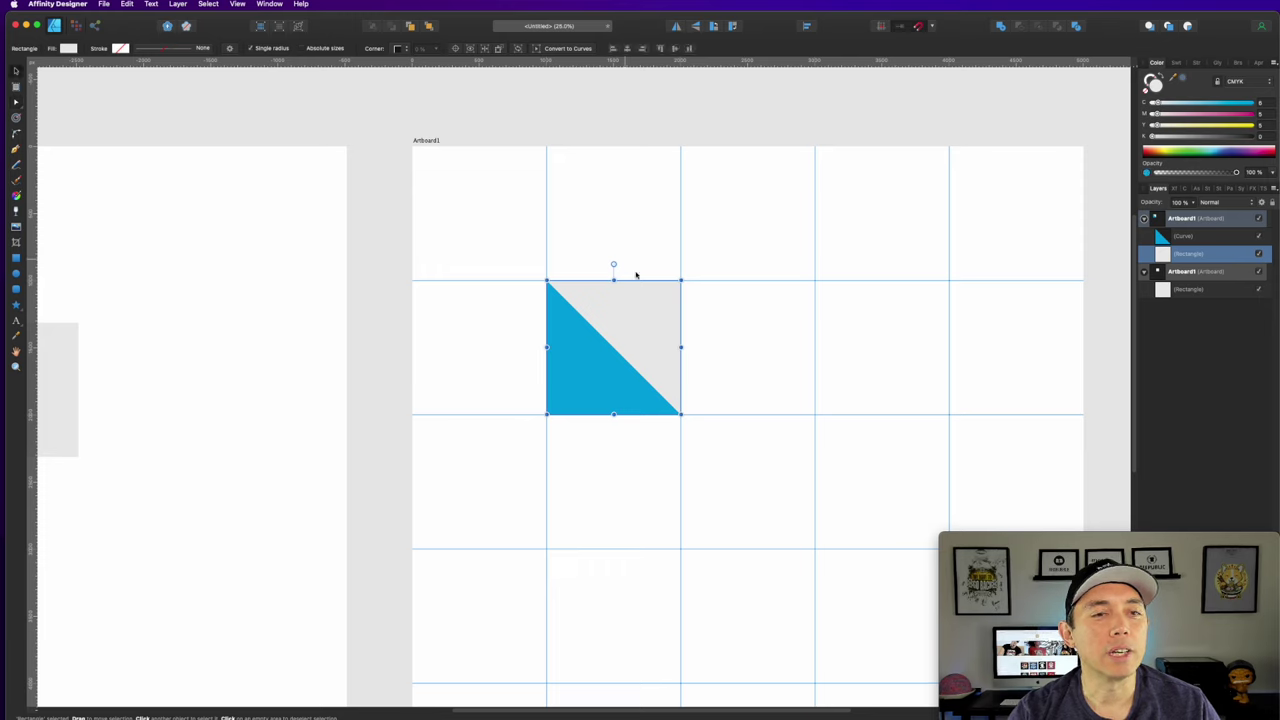
{"action": "left_click_drag", "start_coordinate": [644, 318], "coordinate": [746, 320]}
{"action": "key", "text": "super+d"}
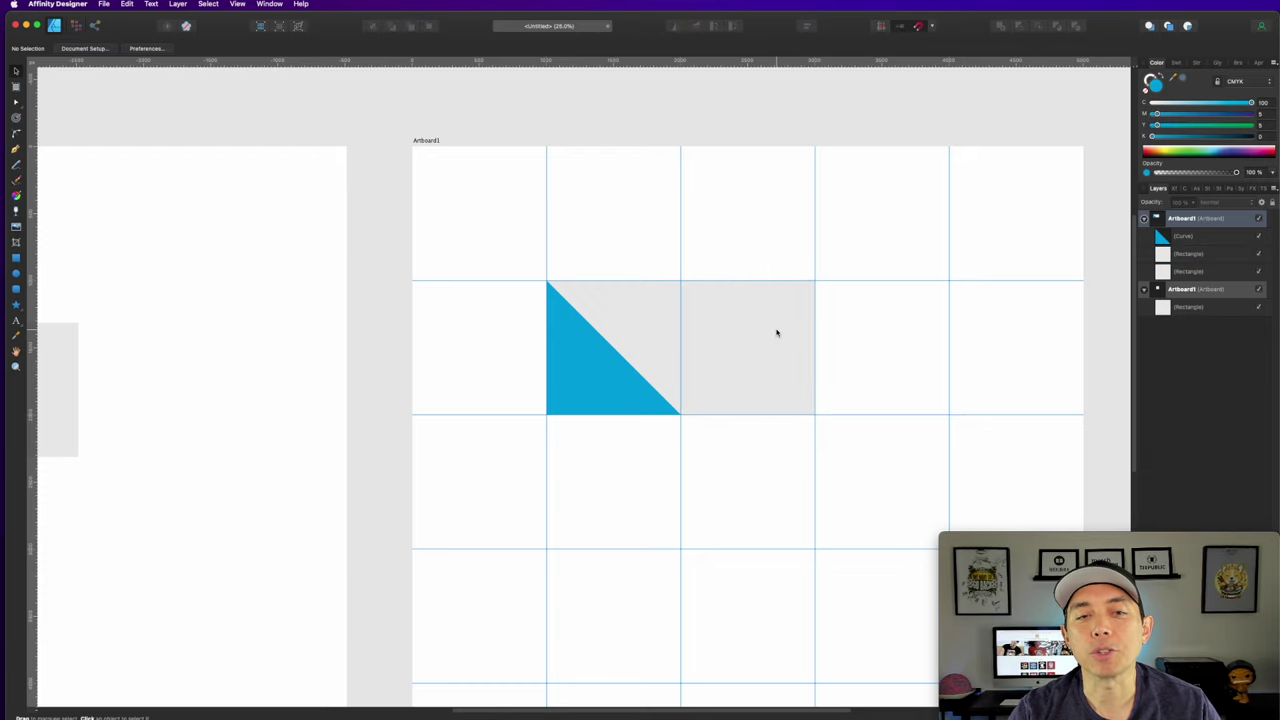
Duplicate the second grey square, shrink the copy to the cell's lower half and fill it with the picked slate blue.
{"action": "left_click", "coordinate": [776, 333]}
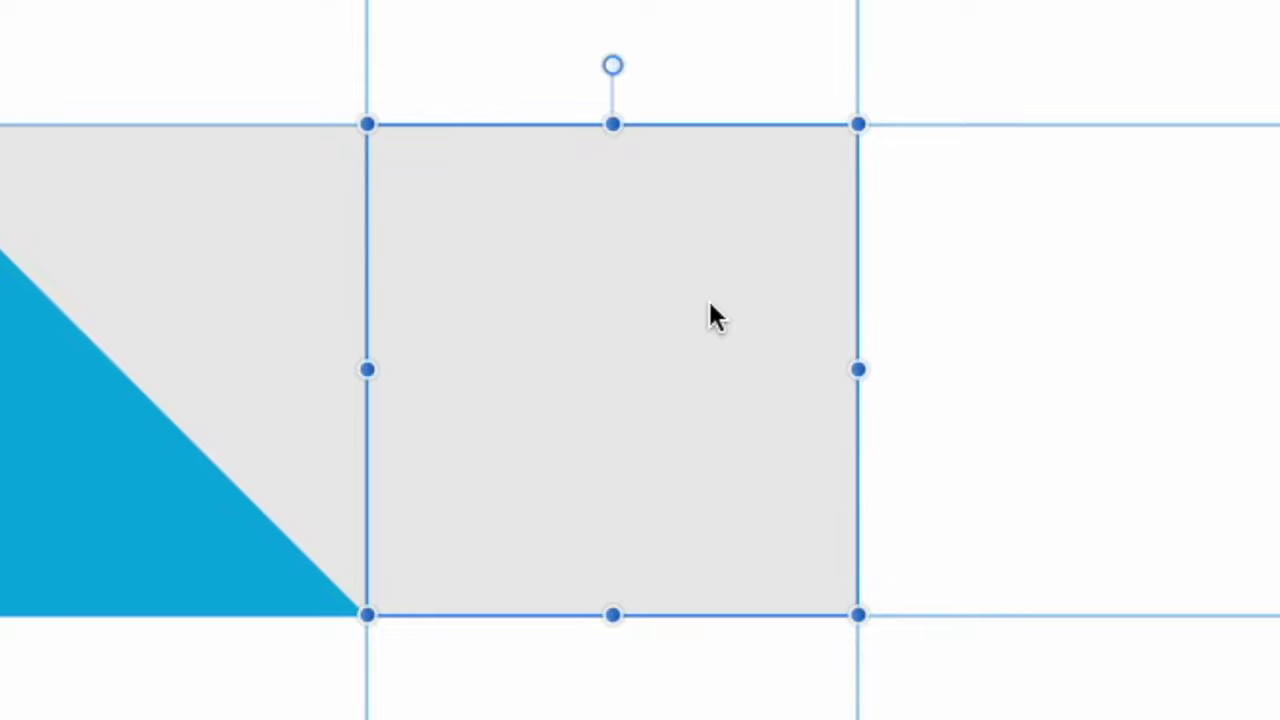
{"action": "left_click_drag", "start_coordinate": [612, 123], "coordinate": [613, 369]}
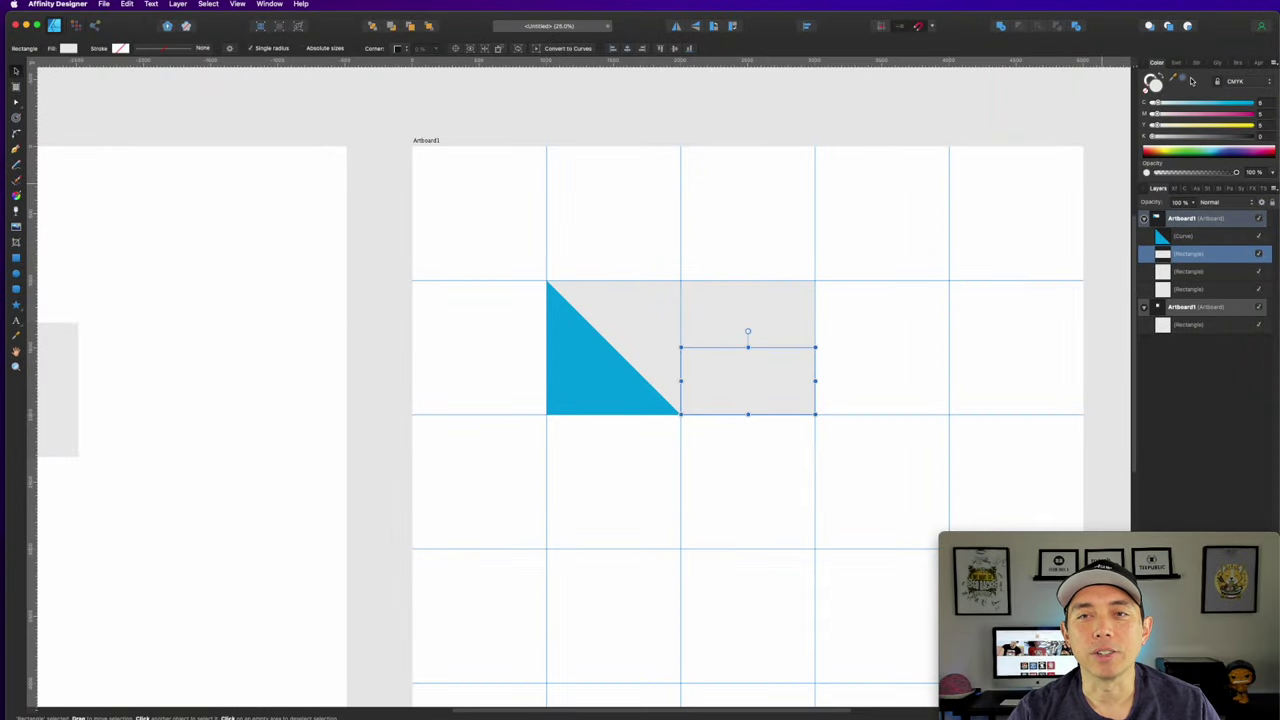
{"action": "left_click", "coordinate": [1182, 81]}
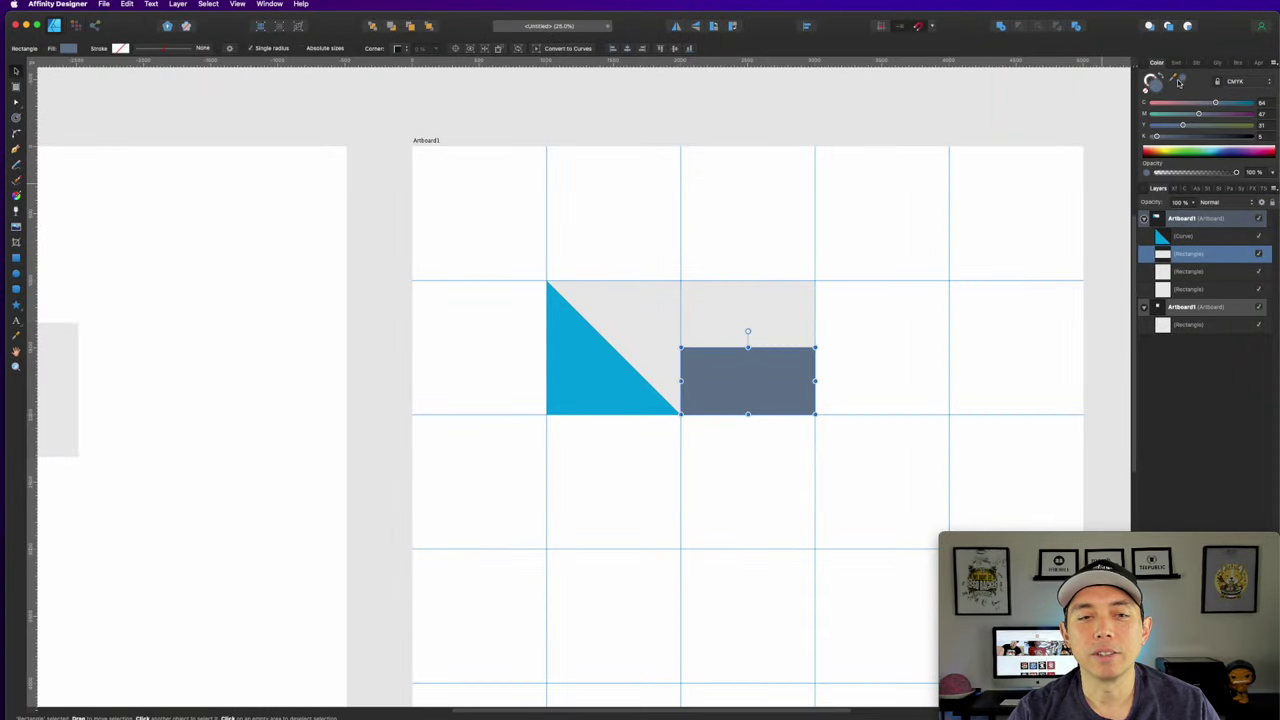
{"action": "left_click", "coordinate": [882, 218]}
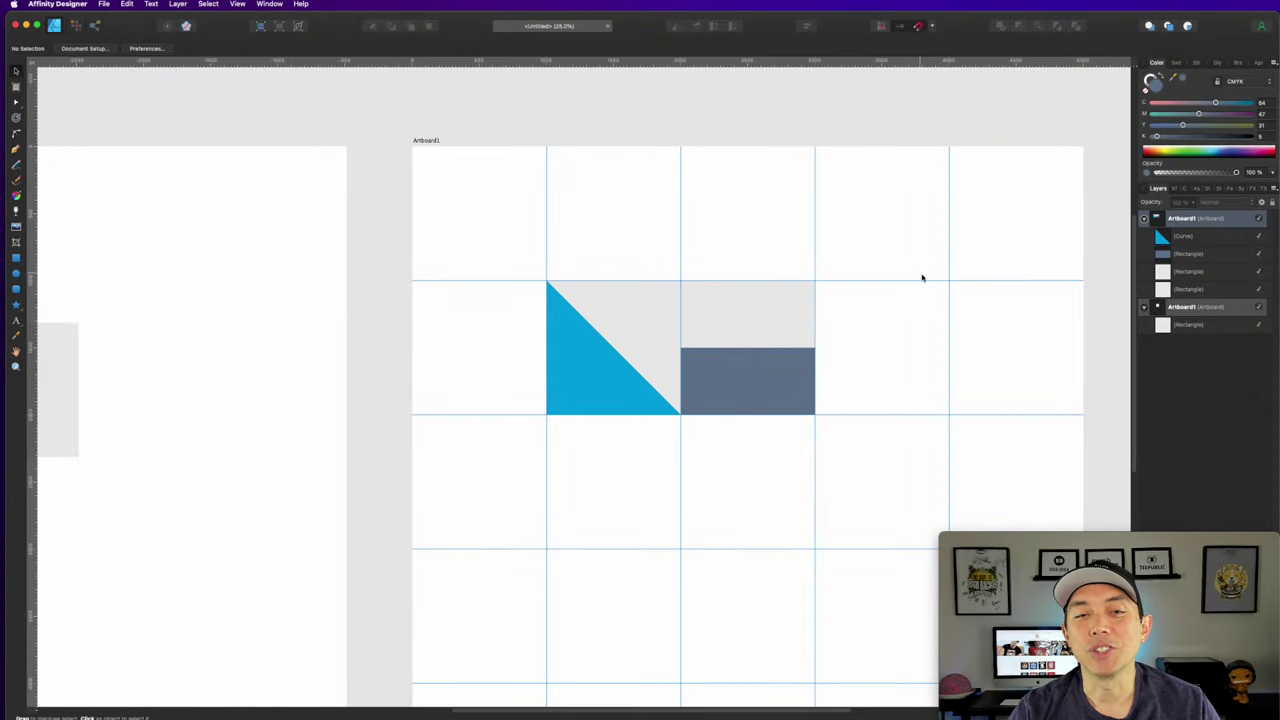
Copy the half-filled tile into the next cell on the right and delete the copy's slate blue rectangle.
{"action": "scroll", "coordinate": [920, 277], "scroll_direction": "right", "scroll_amount": 2}
{"action": "left_click_drag", "start_coordinate": [638, 249], "coordinate": [787, 432]}
{"action": "left_click_drag", "start_coordinate": [709, 317], "coordinate": [839, 322]}
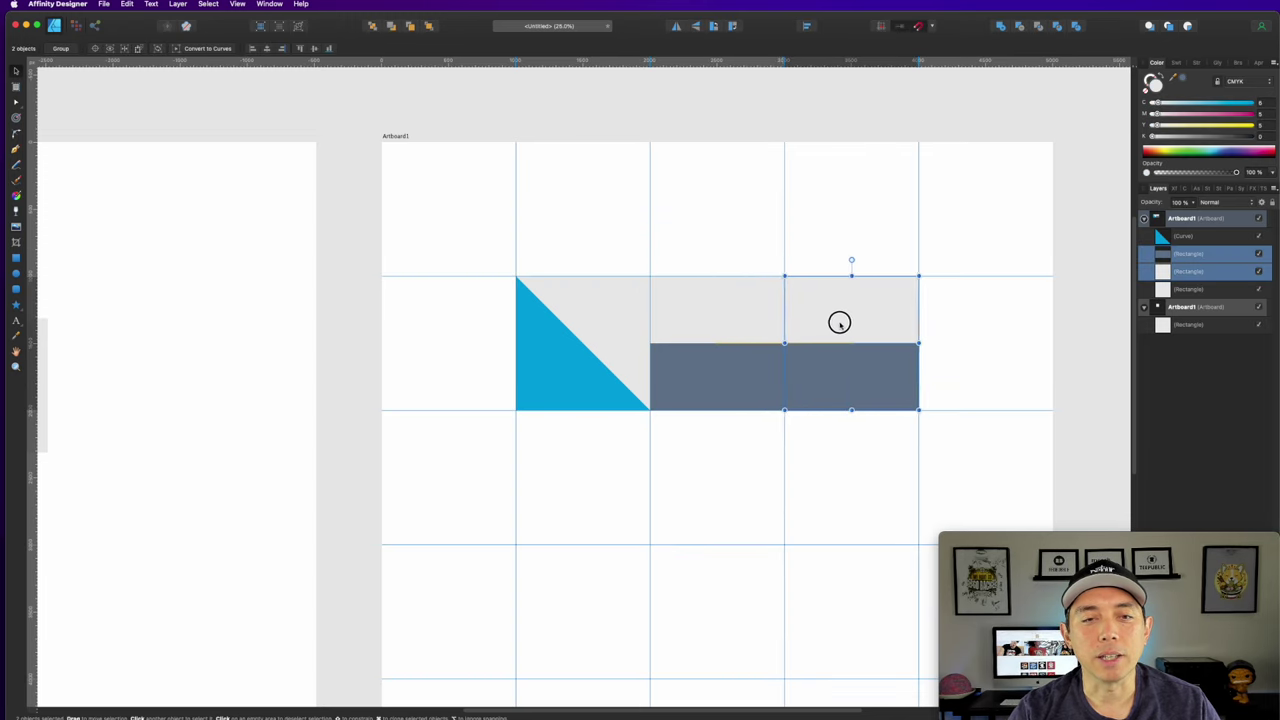
{"action": "left_click", "coordinate": [858, 357]}
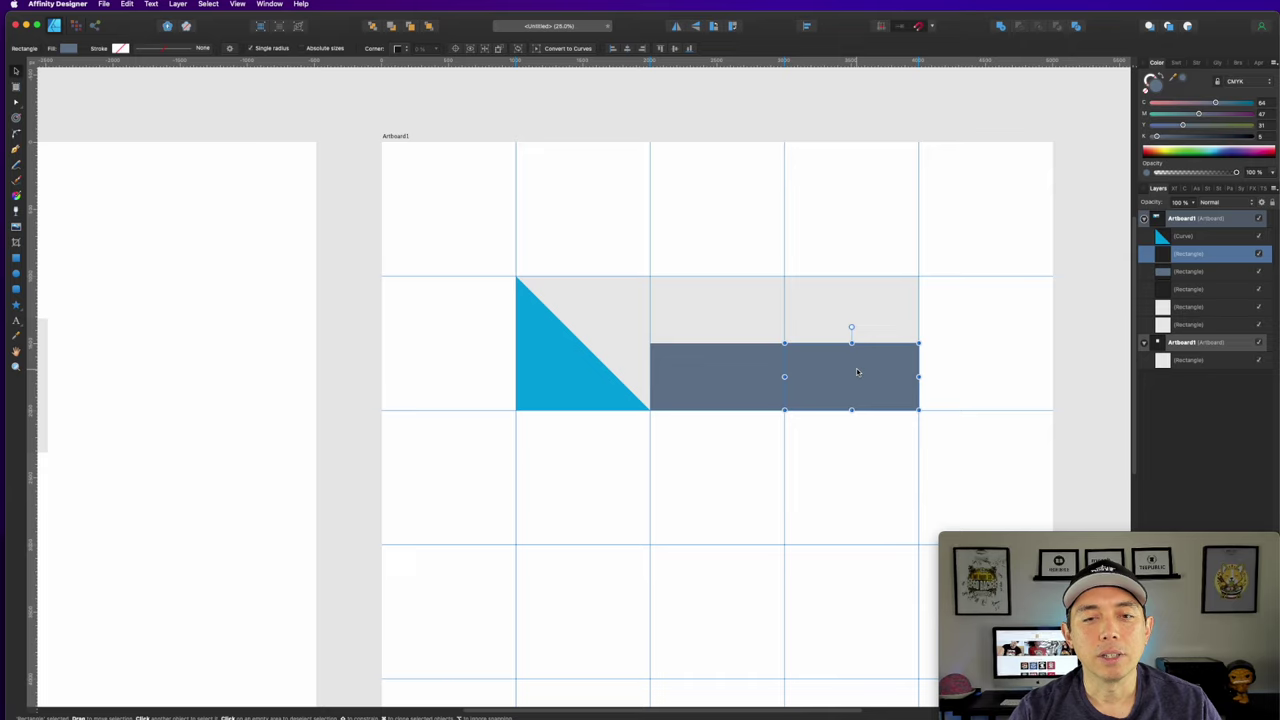
{"action": "key", "text": "Delete"}
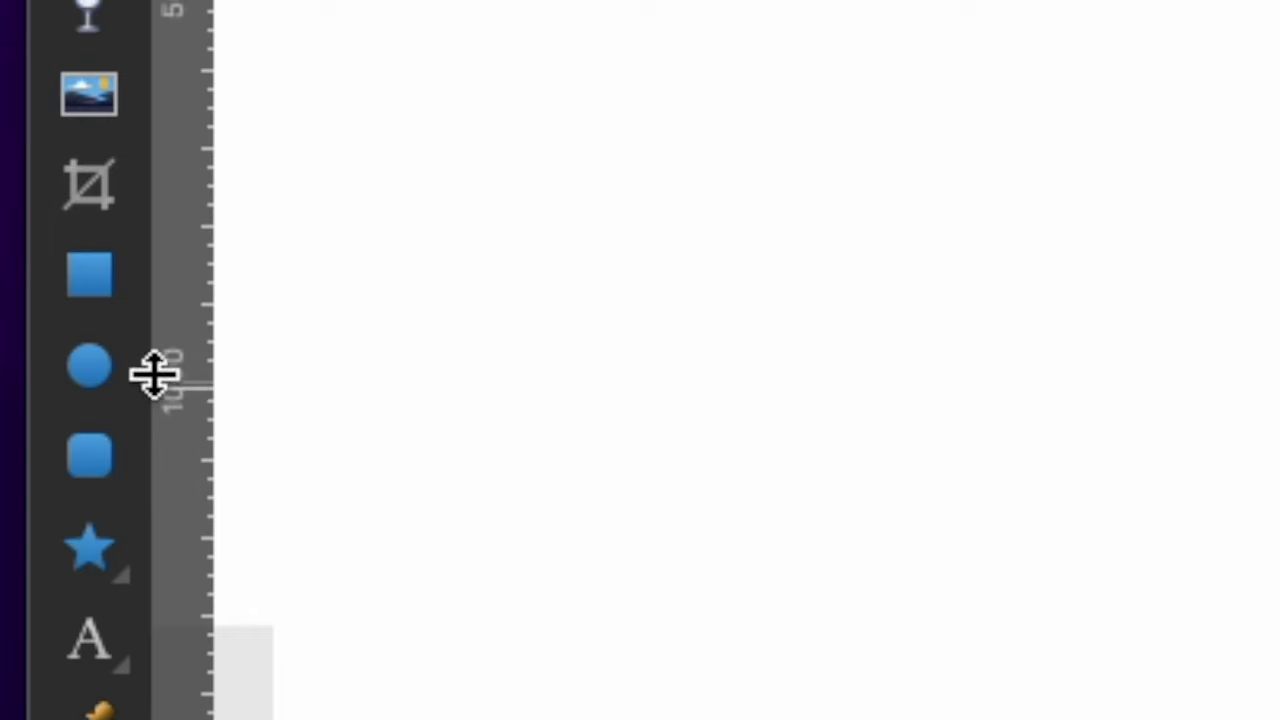
Draw a slate blue circle that fills the third tile from corner to corner with the Ellipse tool.
{"action": "left_click", "coordinate": [15, 272]}
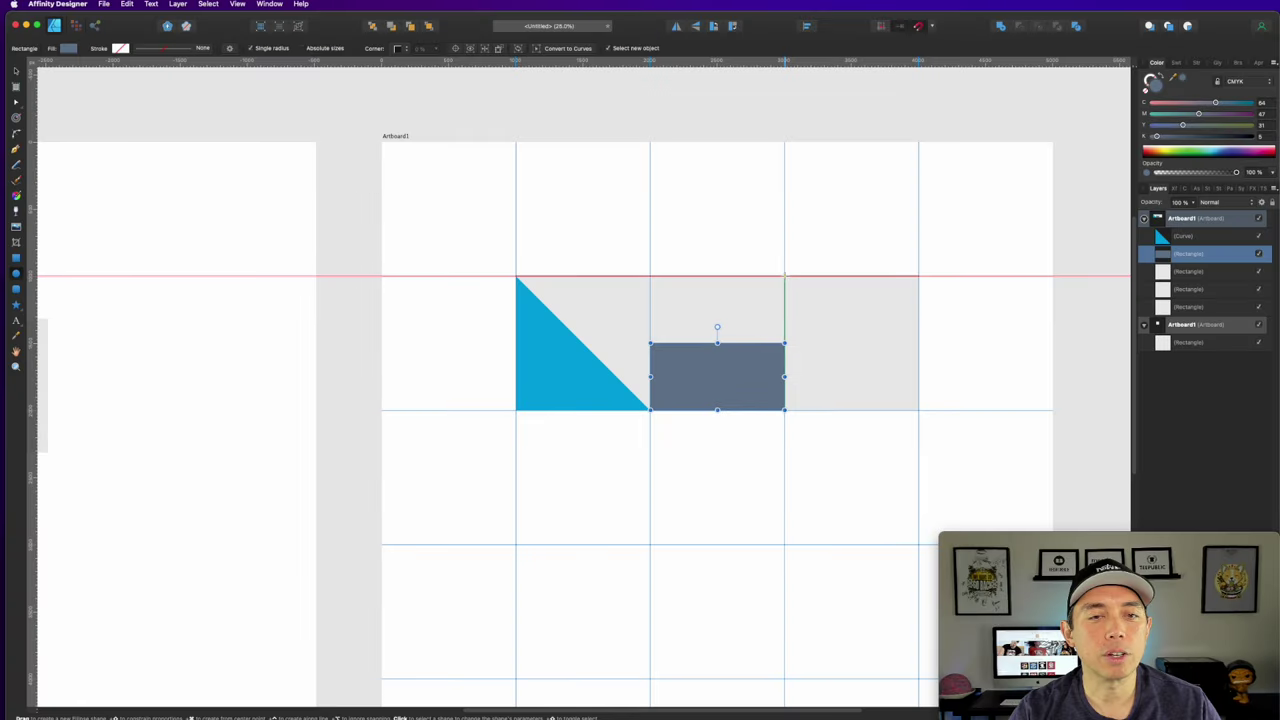
{"action": "left_click_drag", "start_coordinate": [785, 277], "coordinate": [918, 408]}
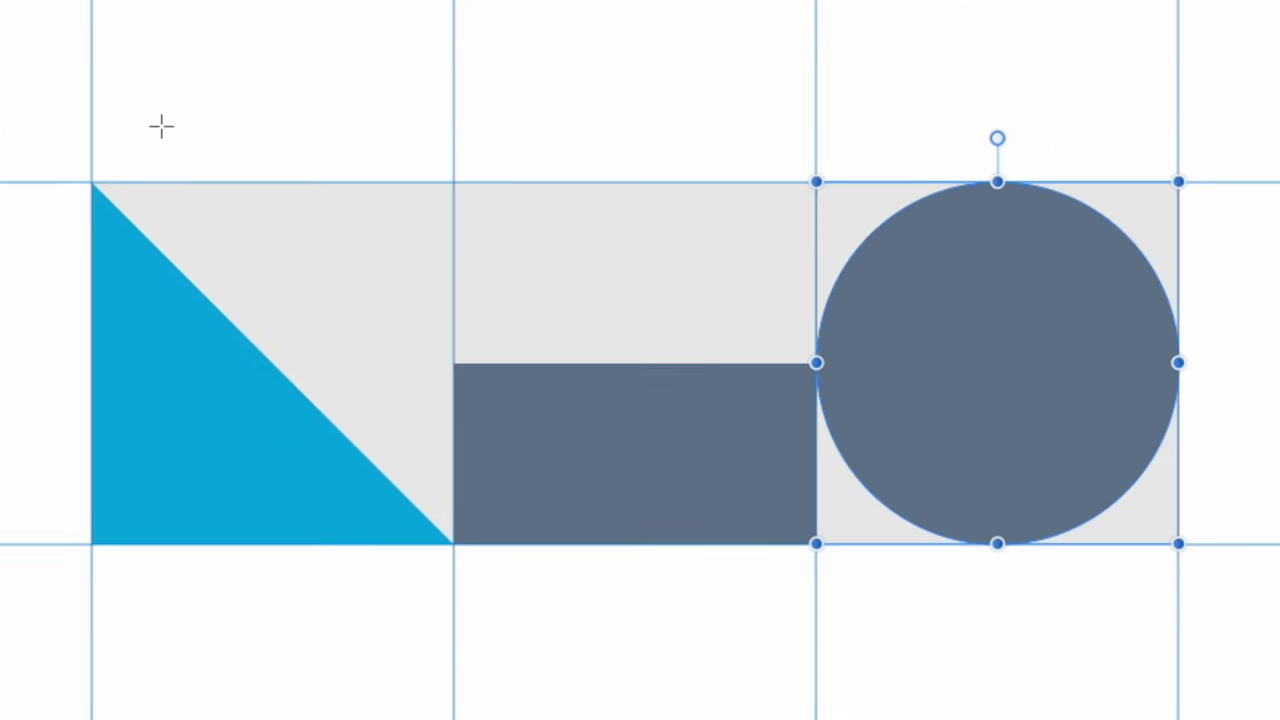
{"action": "left_click", "coordinate": [940, 37]}
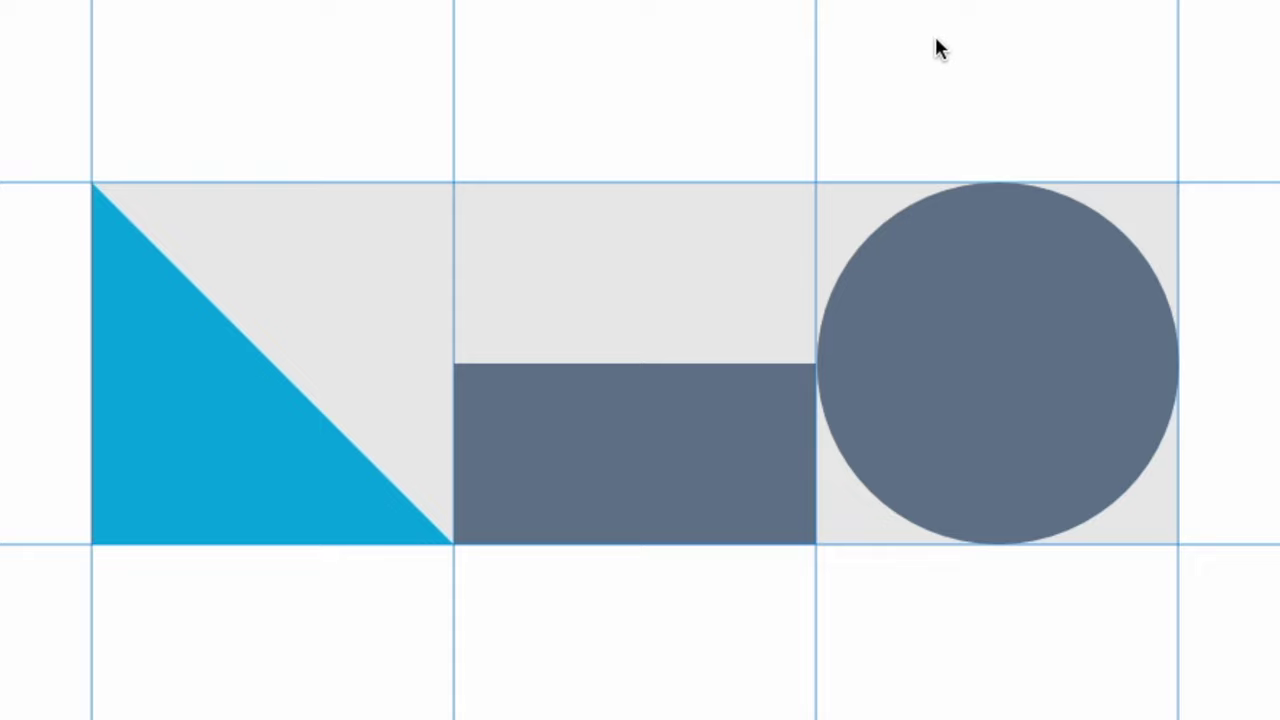
{"action": "left_click_drag", "start_coordinate": [720, 223], "coordinate": [714, 151]}
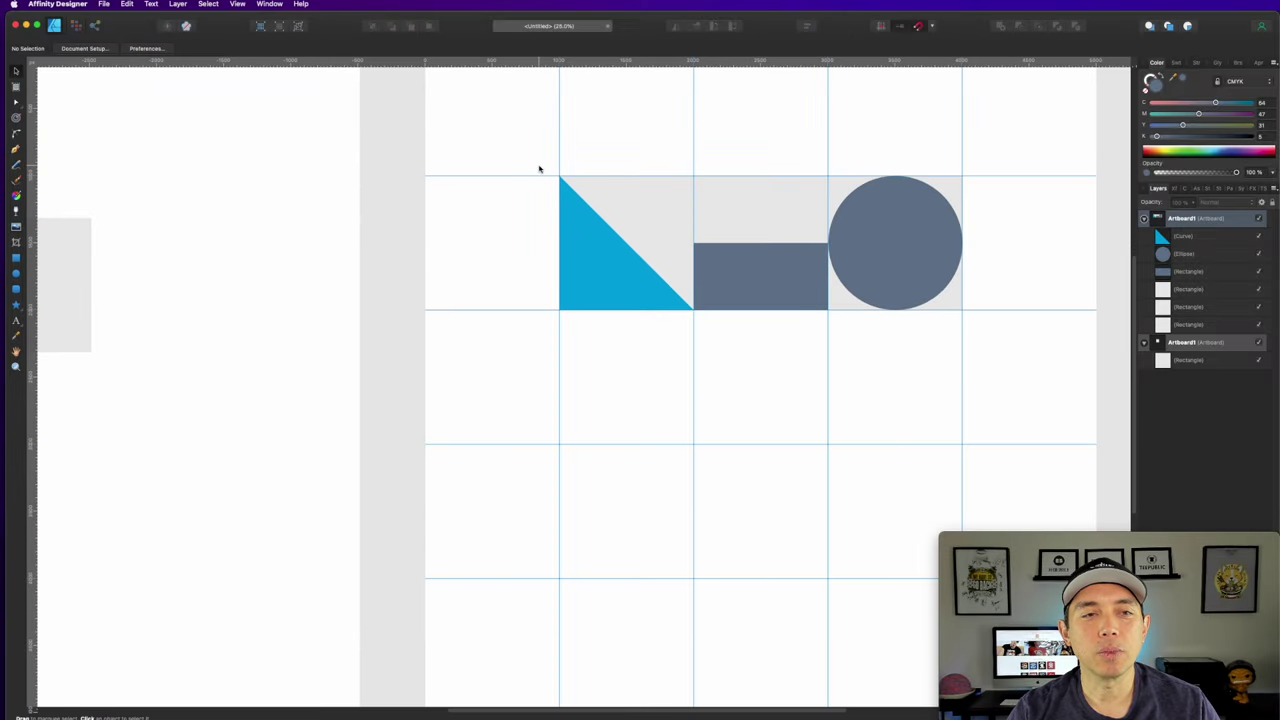
Copy the triangle and its grey square into the guide cell directly below.
{"action": "left_click_drag", "start_coordinate": [536, 155], "coordinate": [706, 349]}
{"action": "left_click_drag", "start_coordinate": [628, 257], "coordinate": [623, 391]}
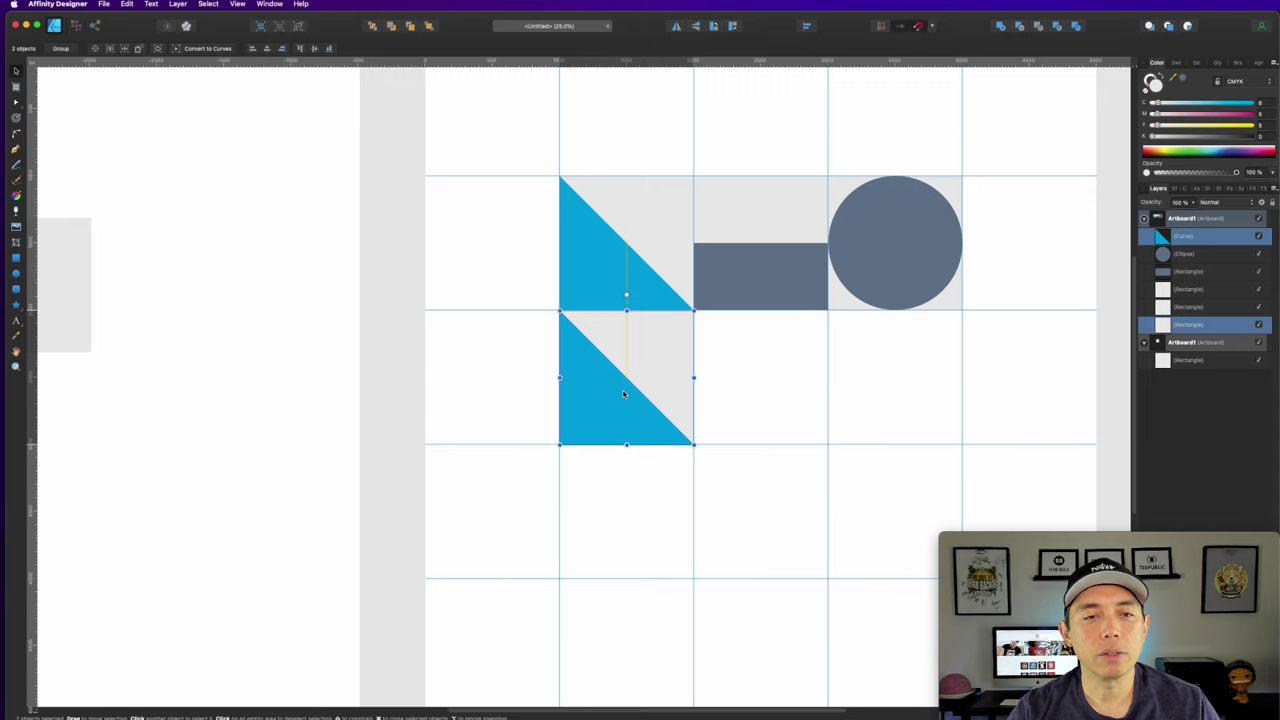
{"action": "left_click", "coordinate": [777, 400]}
Add a node at the midpoint of the lower triangle's diagonal edge and delete its upper corner node.
{"action": "double_click", "coordinate": [592, 382]}
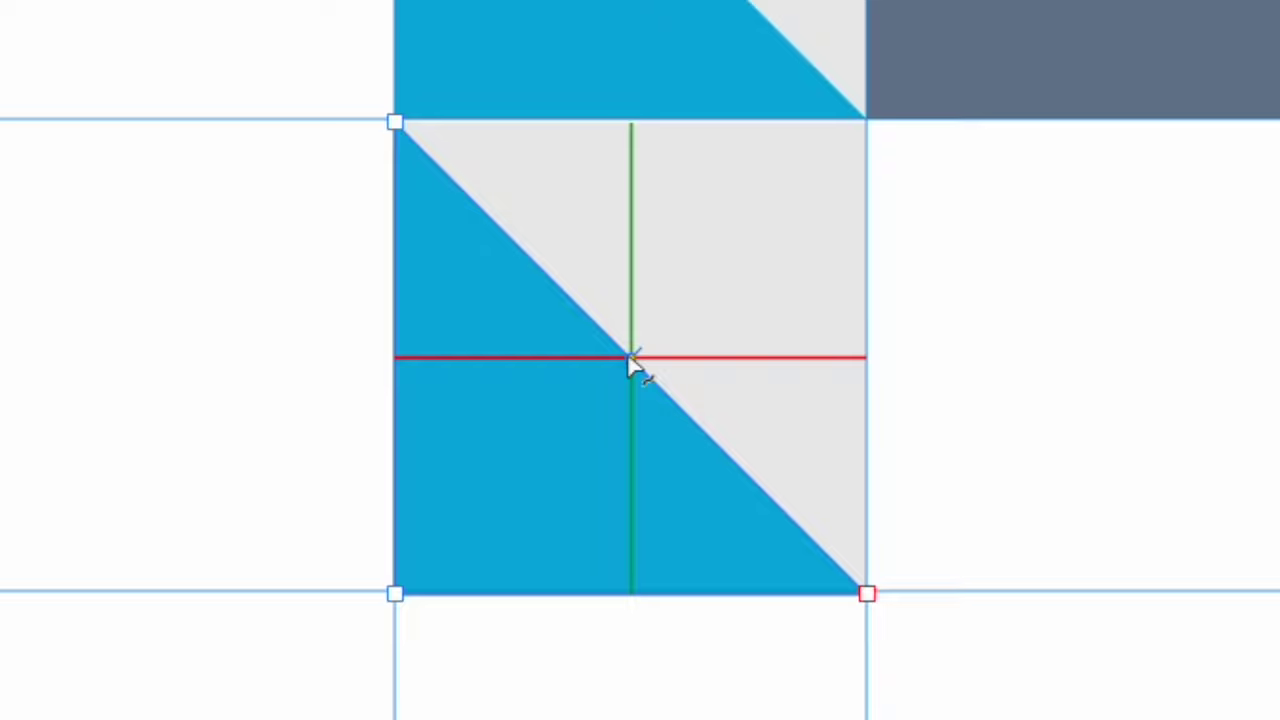
{"action": "left_click", "coordinate": [630, 358]}
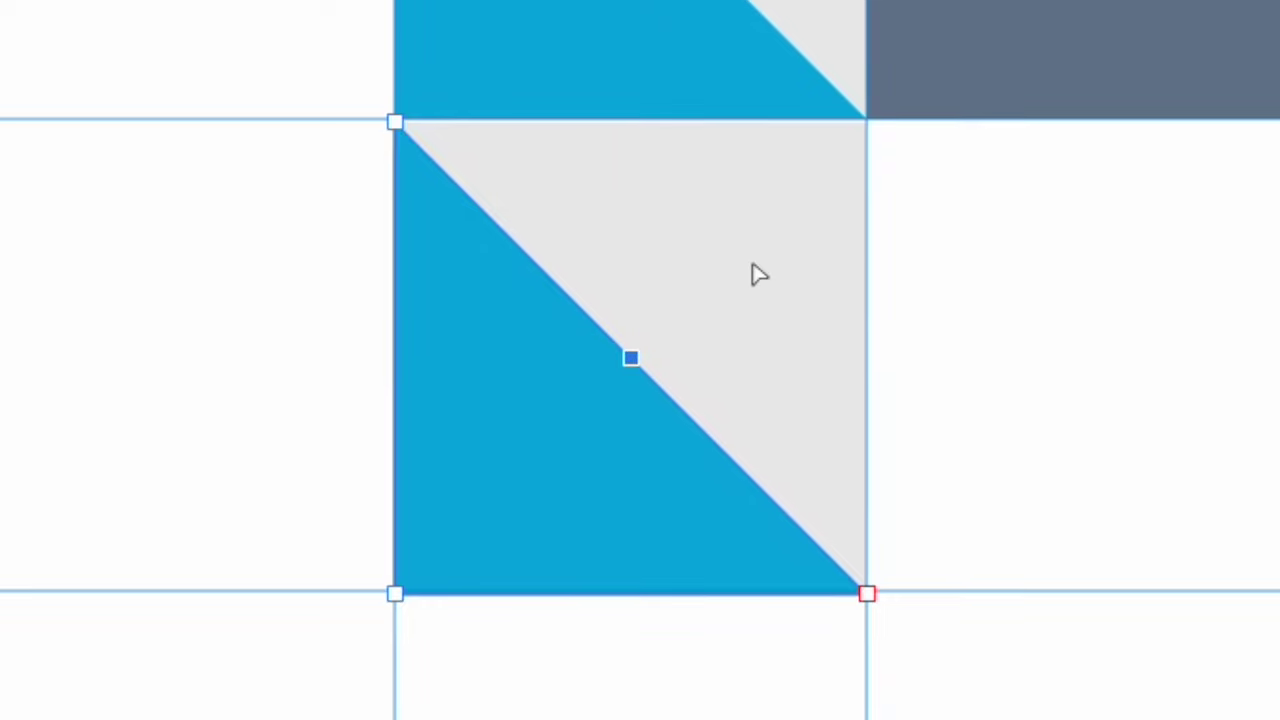
{"action": "left_click", "coordinate": [394, 121]}
{"action": "key", "text": "Delete"}
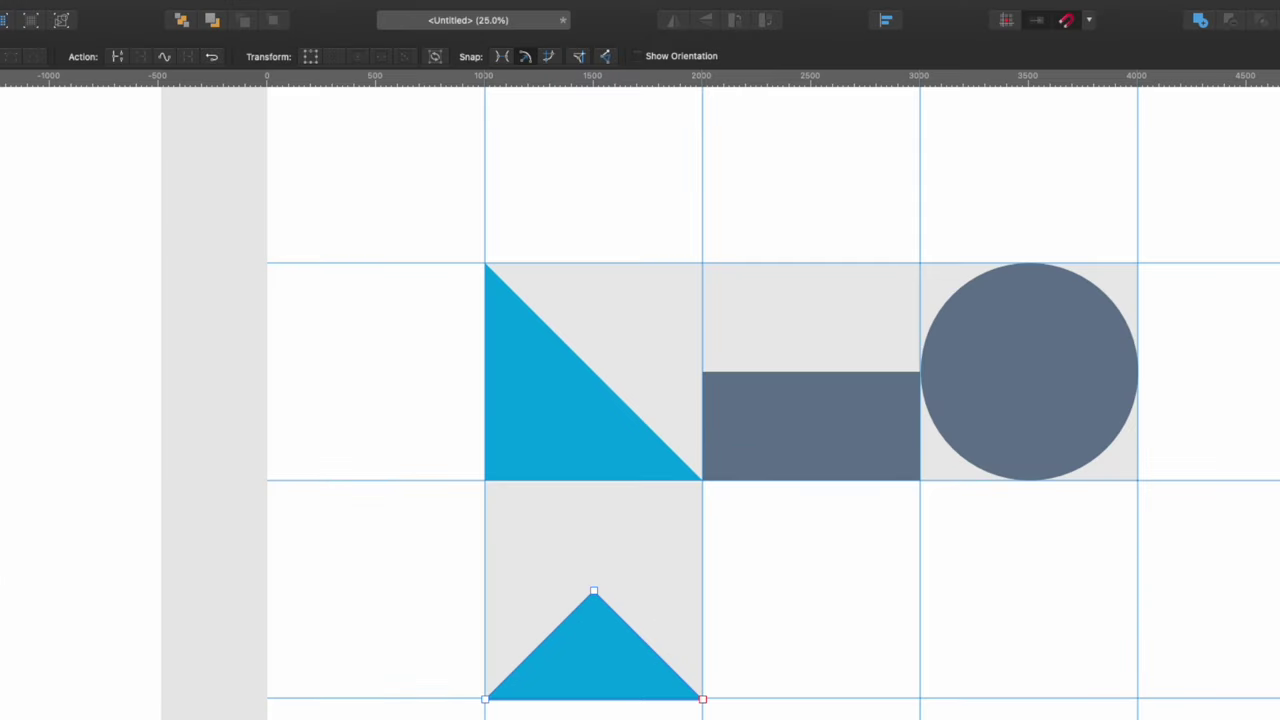
Copy the small triangle into the upper half of its tile and flip the copy vertically so the tips meet.
{"action": "key", "text": "v"}
{"action": "left_click_drag", "start_coordinate": [590, 641], "coordinate": [600, 535]}
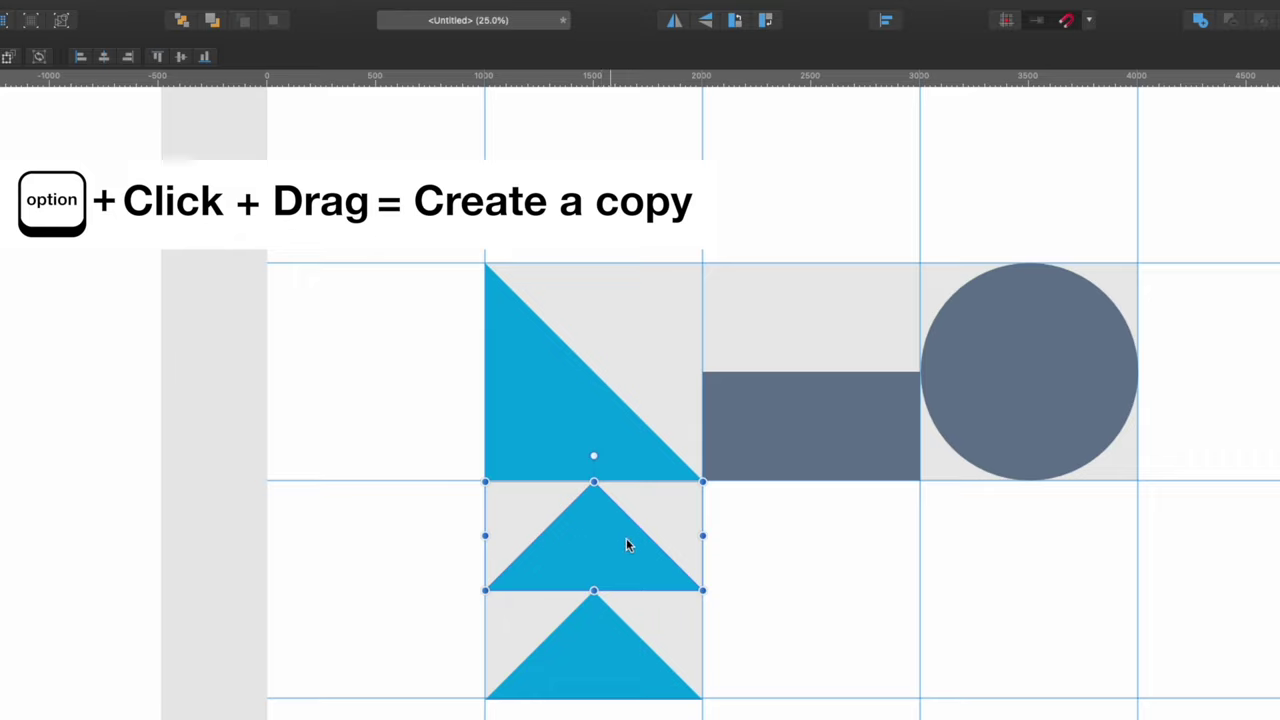
{"action": "left_click", "coordinate": [706, 21]}
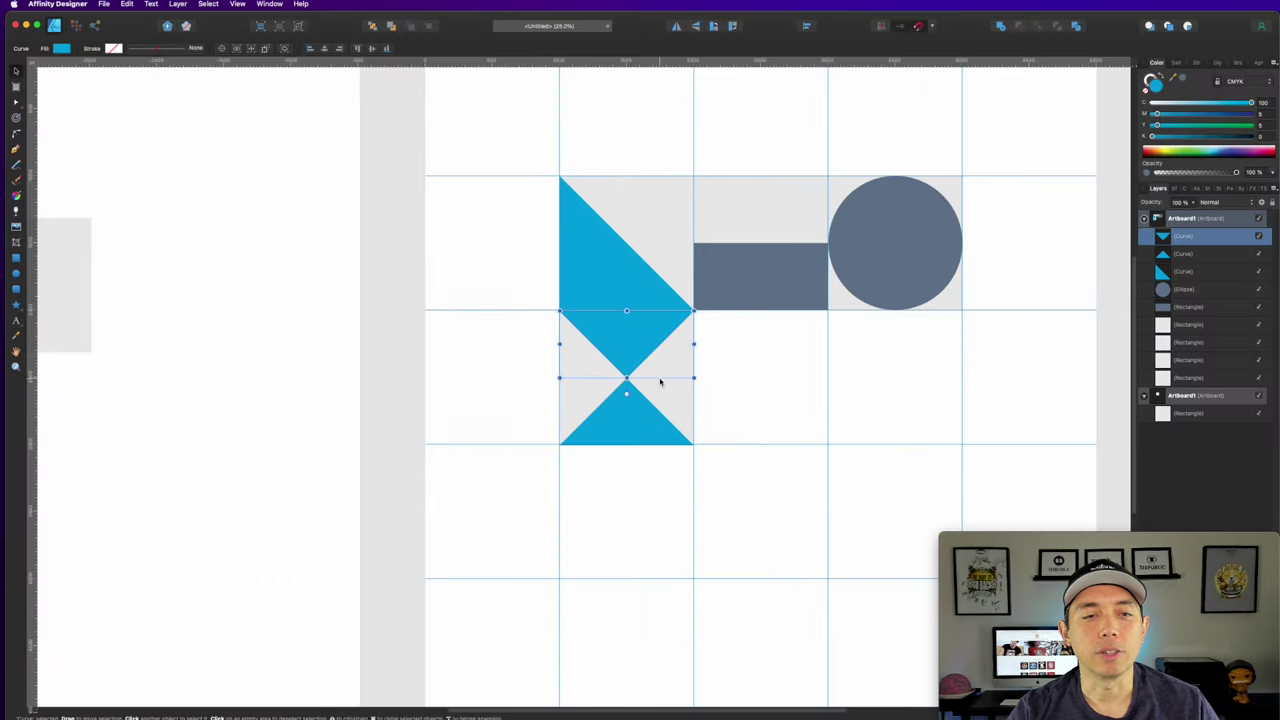
{"action": "left_click", "coordinate": [407, 479]}
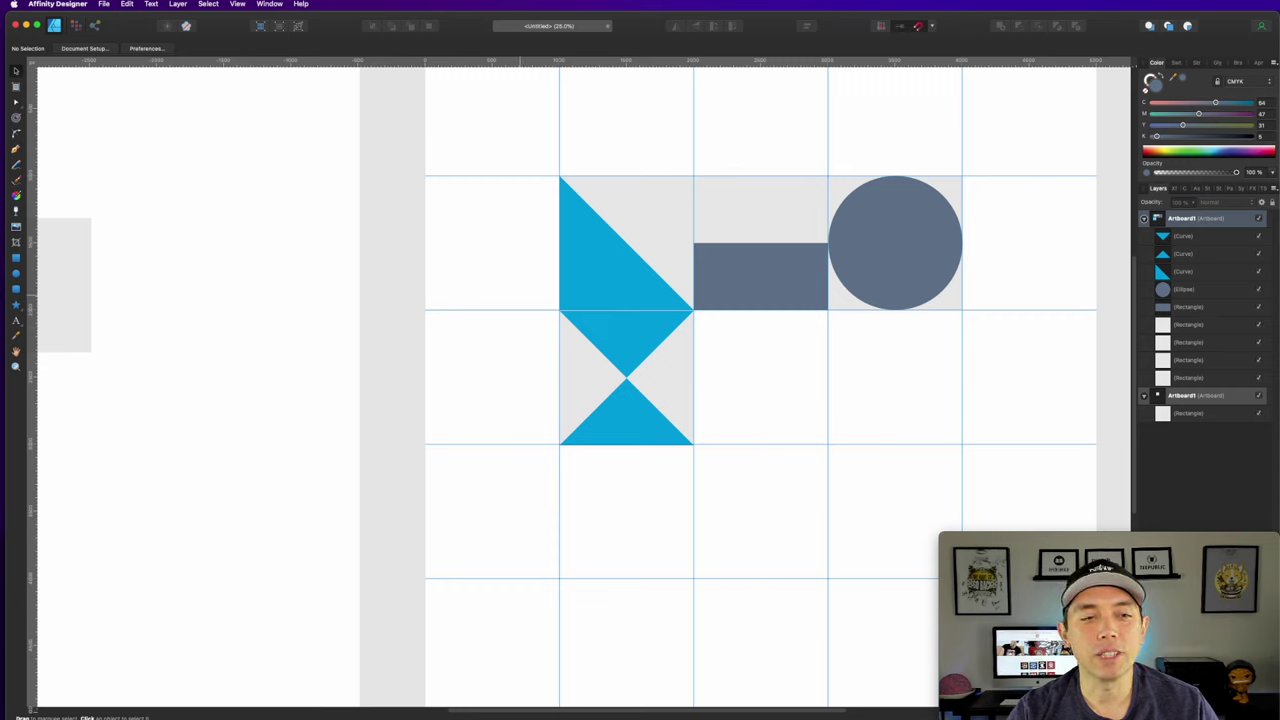
Copy the grey square into the middle cell of the second row and draw a slate blue diamond filling it.
{"action": "left_click", "coordinate": [663, 371]}
{"action": "left_click_drag", "start_coordinate": [694, 377], "coordinate": [816, 390]}
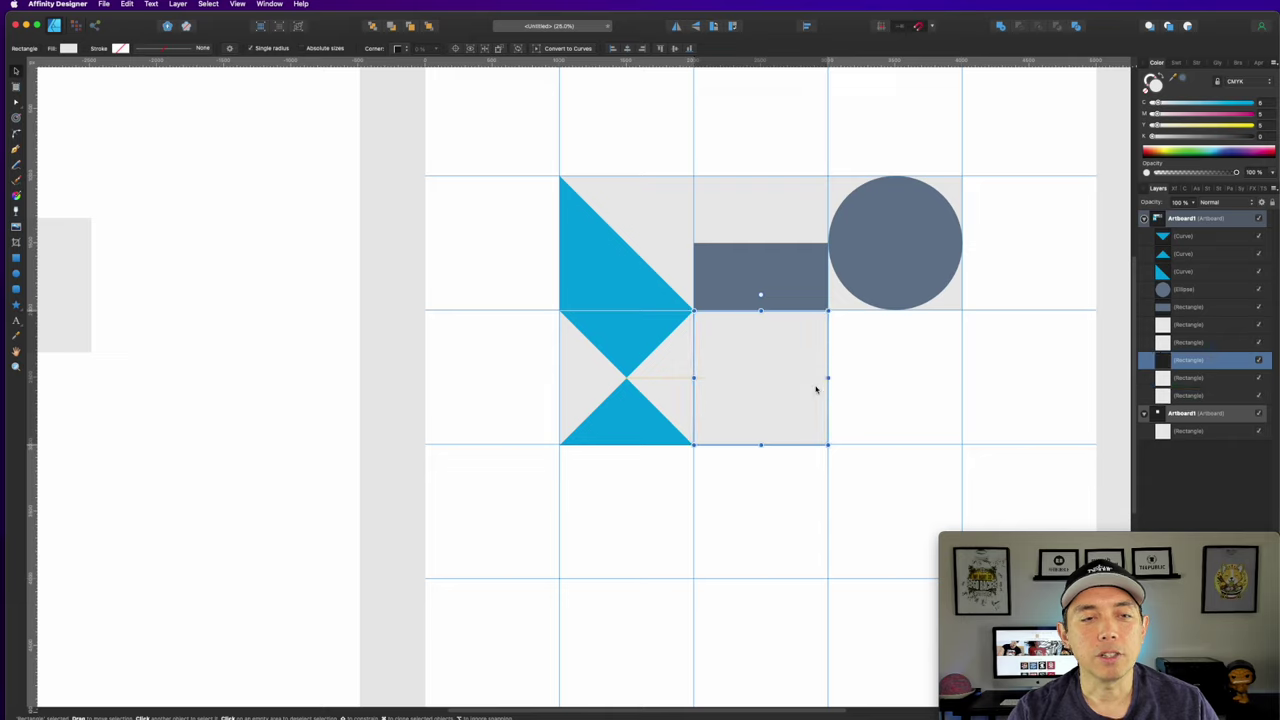
{"action": "left_click", "coordinate": [16, 305]}
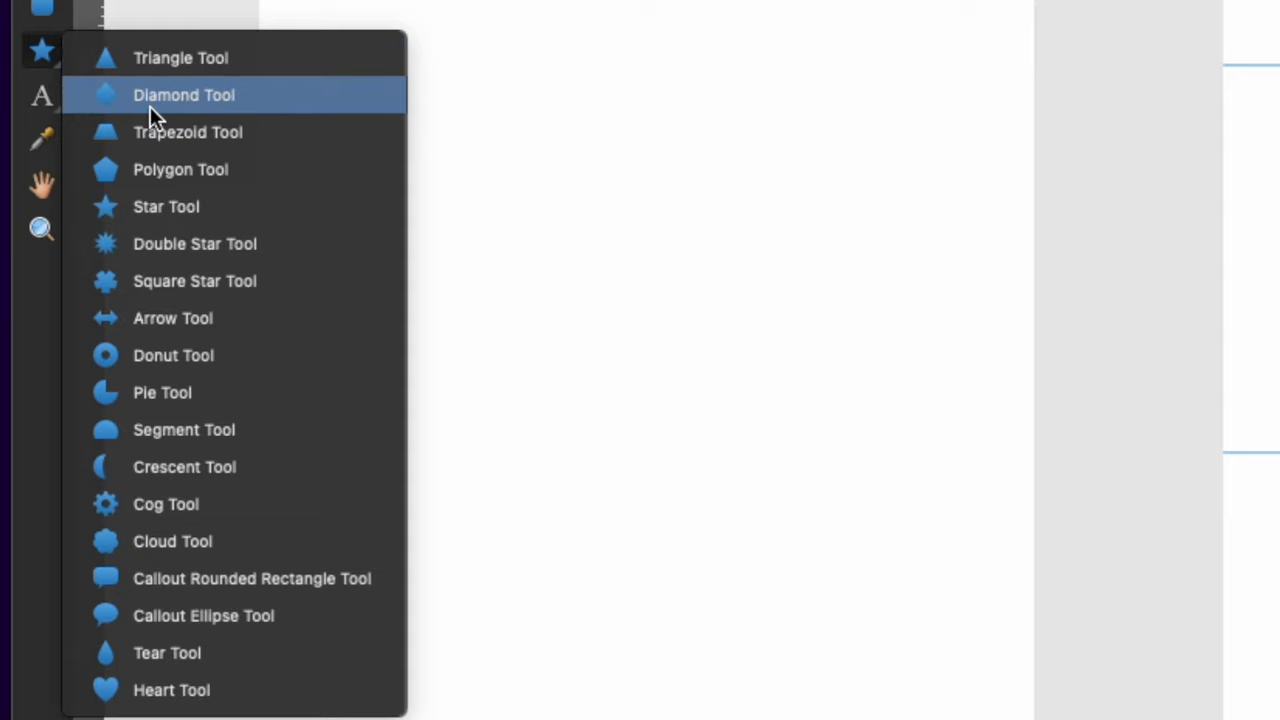
{"action": "left_click", "coordinate": [148, 106]}
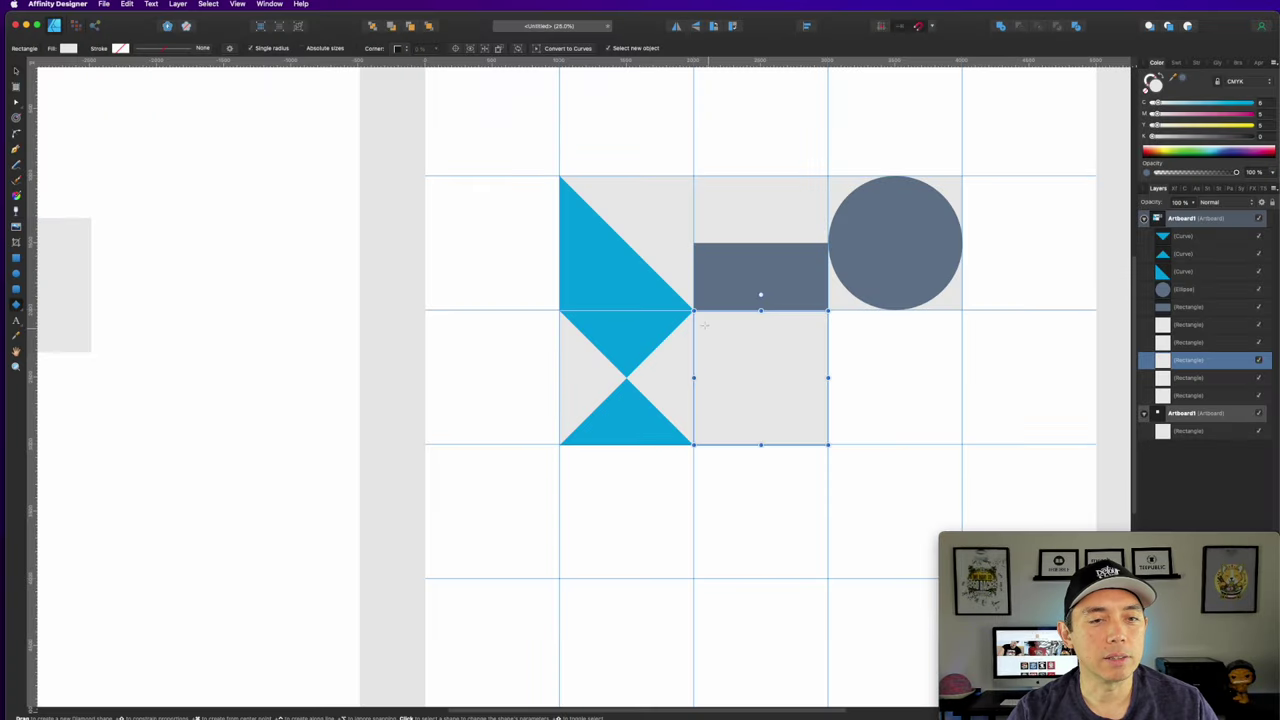
{"action": "left_click_drag", "start_coordinate": [695, 315], "coordinate": [828, 444]}
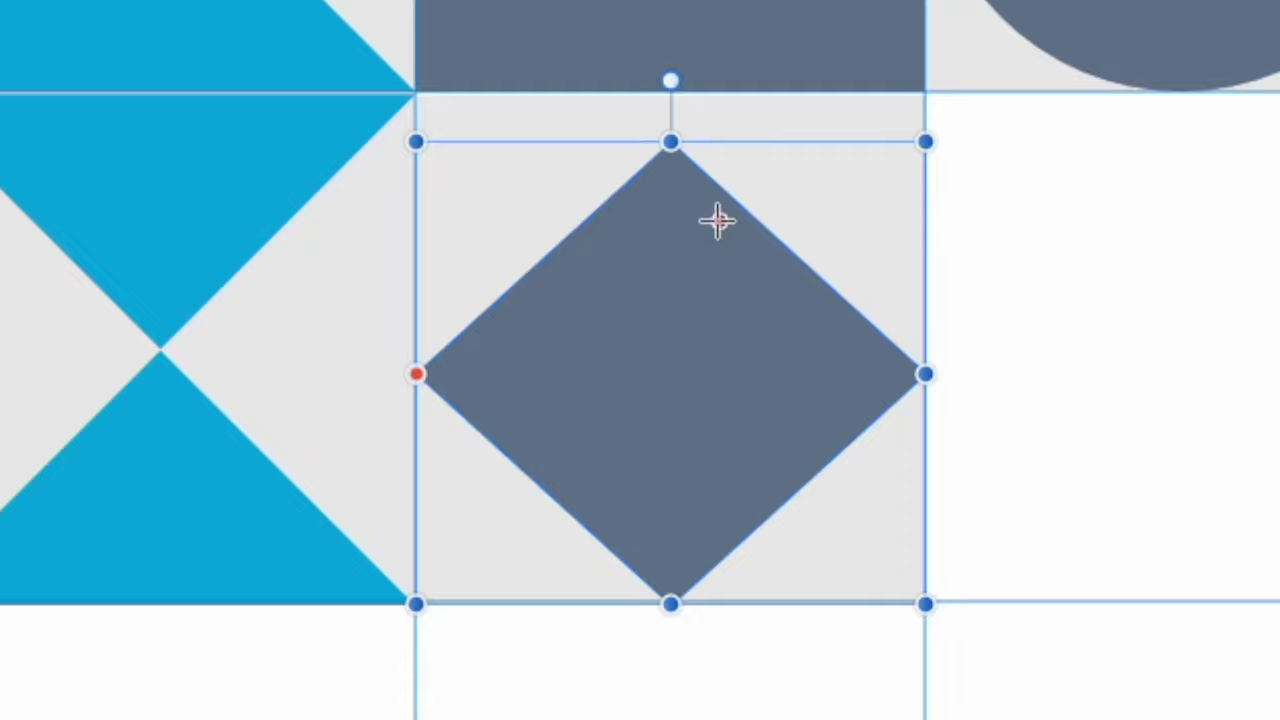
{"action": "left_click_drag", "start_coordinate": [670, 141], "coordinate": [671, 91]}
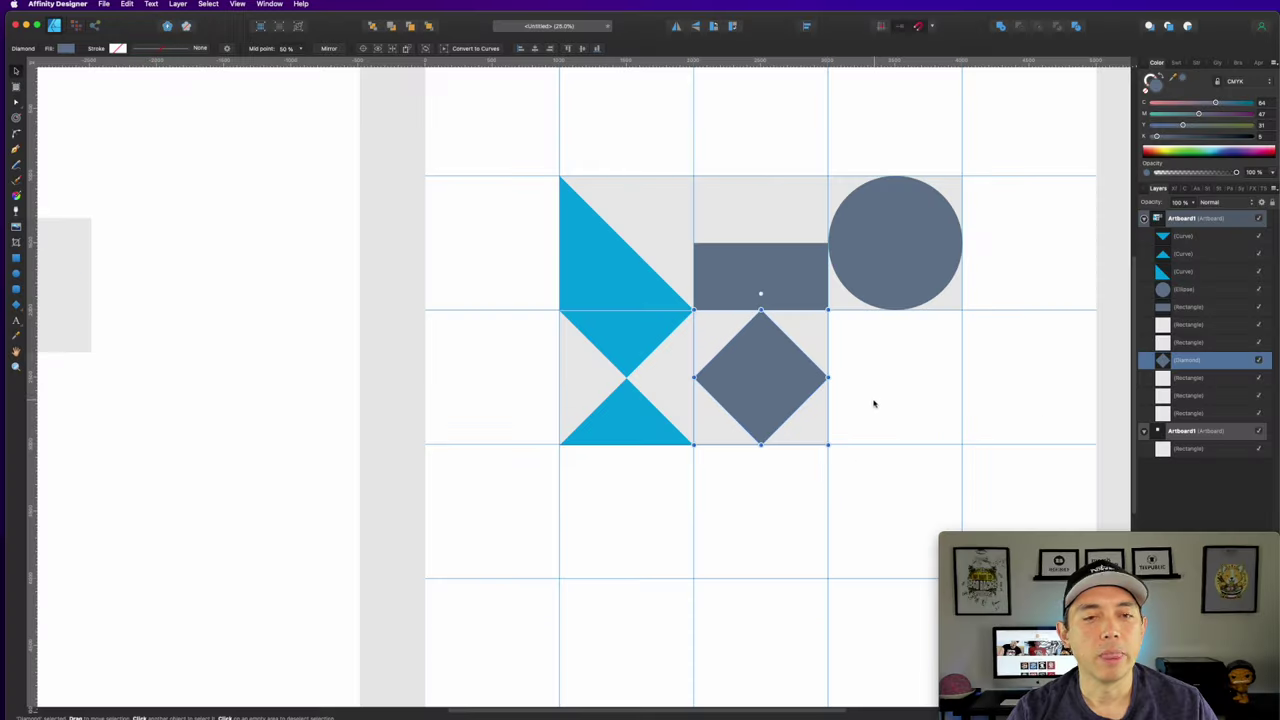
Copy a grey square into the cell below the circle and fit a slate blue donut to its edges.
{"action": "left_click", "coordinate": [872, 228]}
{"action": "left_click_drag", "start_coordinate": [823, 335], "coordinate": [940, 357]}
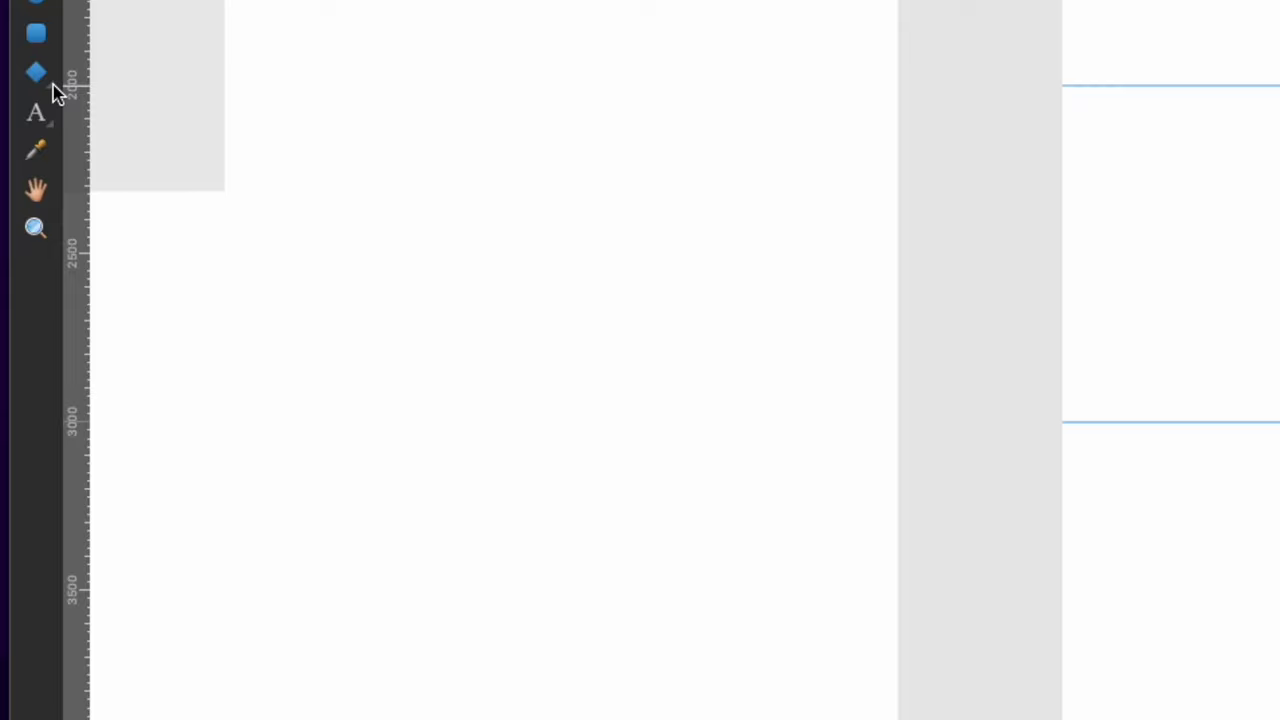
{"action": "left_click", "coordinate": [24, 311]}
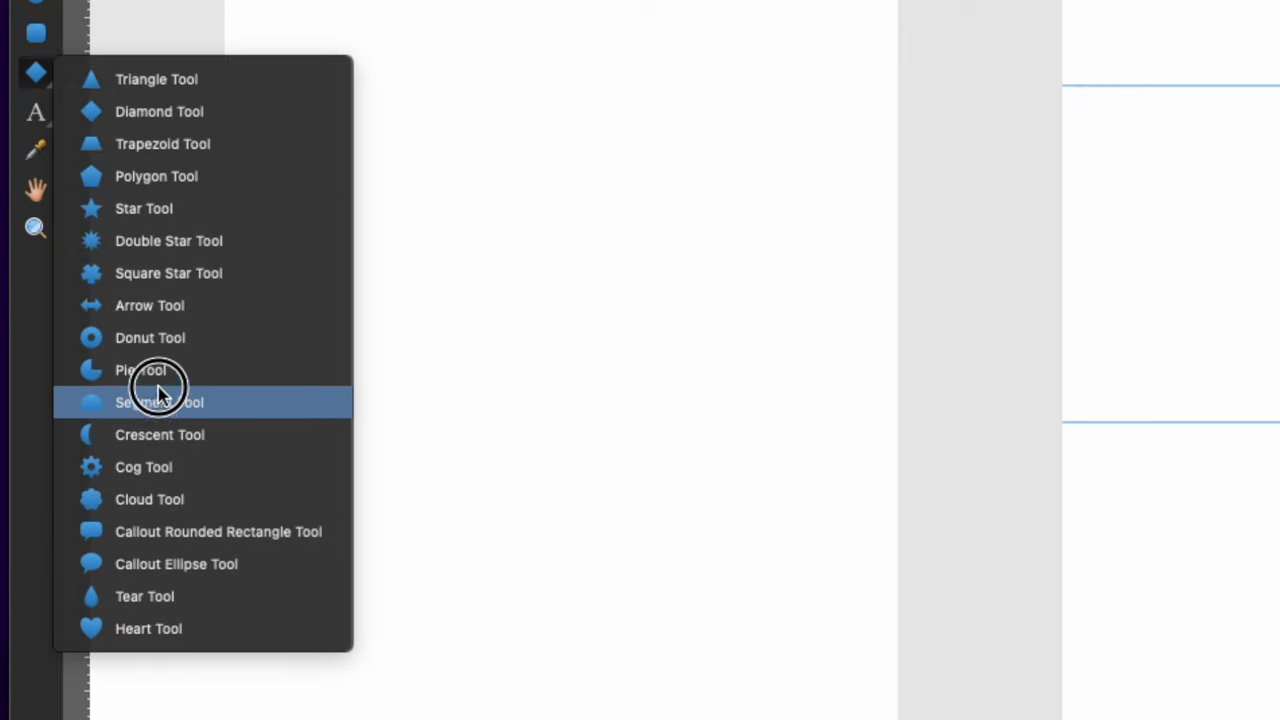
{"action": "left_click", "coordinate": [160, 340]}
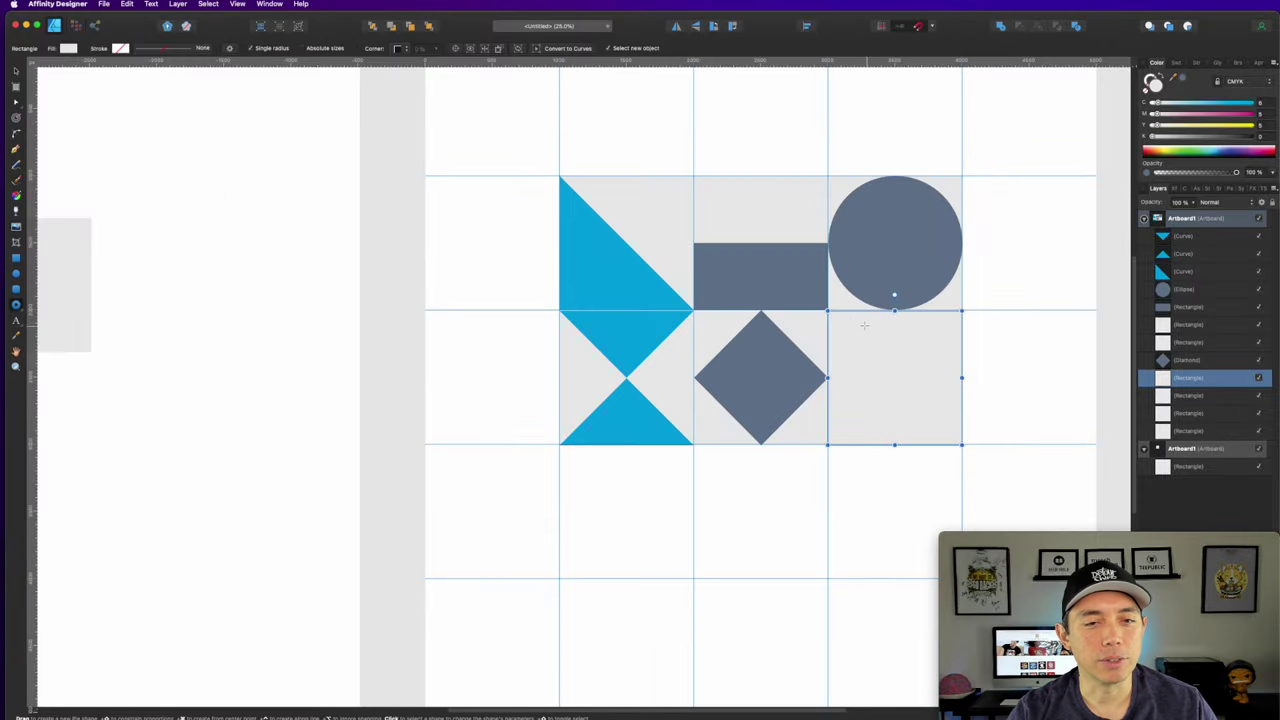
{"action": "left_click_drag", "start_coordinate": [841, 319], "coordinate": [956, 447]}
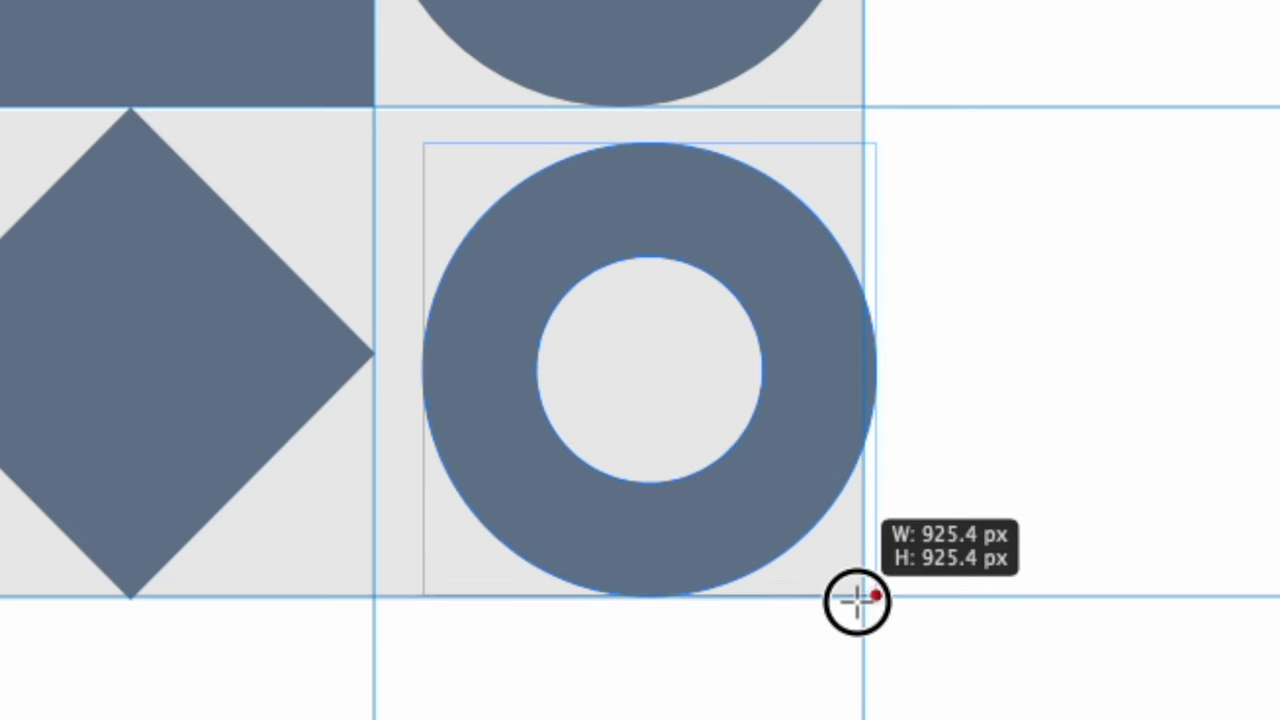
{"action": "left_click_drag", "start_coordinate": [841, 603], "coordinate": [862, 598]}
{"action": "left_click_drag", "start_coordinate": [416, 146], "coordinate": [363, 106]}
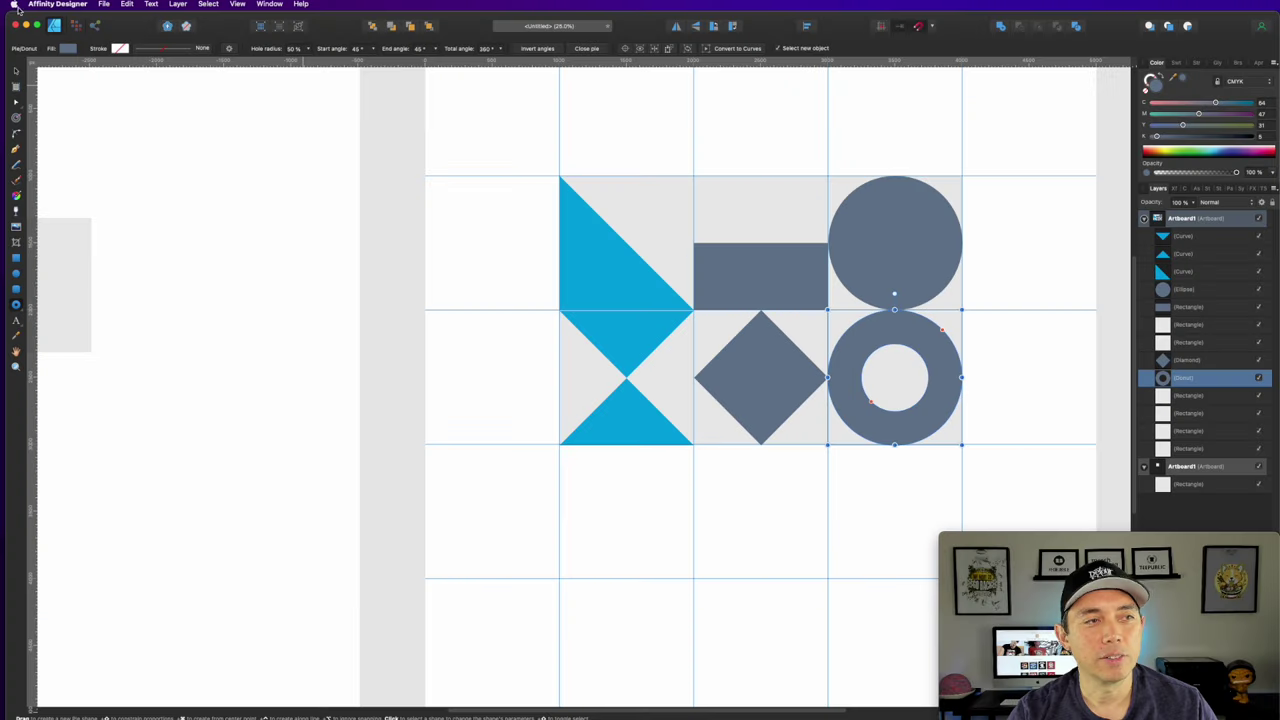
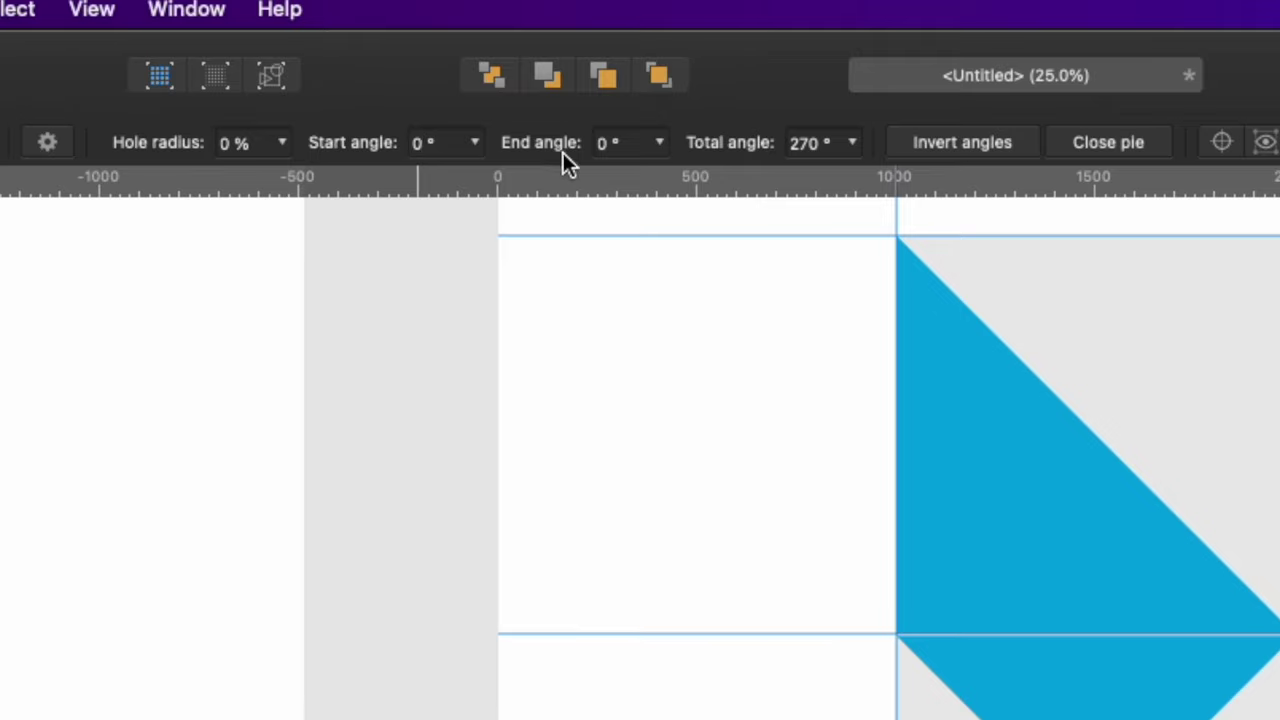
Set the pie's end angle to 90° to form a quarter circle in the third row's middle tile.
{"action": "left_click", "coordinate": [606, 146]}
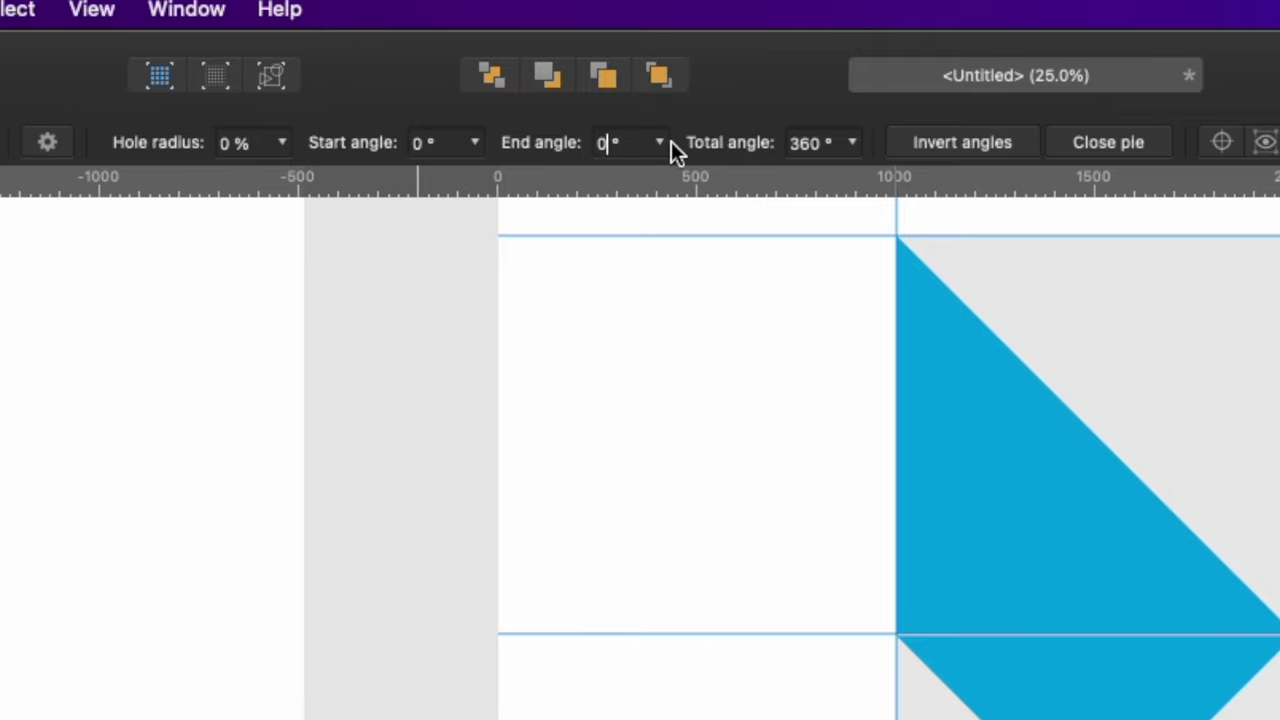
{"action": "left_click", "coordinate": [600, 142]}
{"action": "type", "text": "90"}
{"action": "key", "text": "Return"}
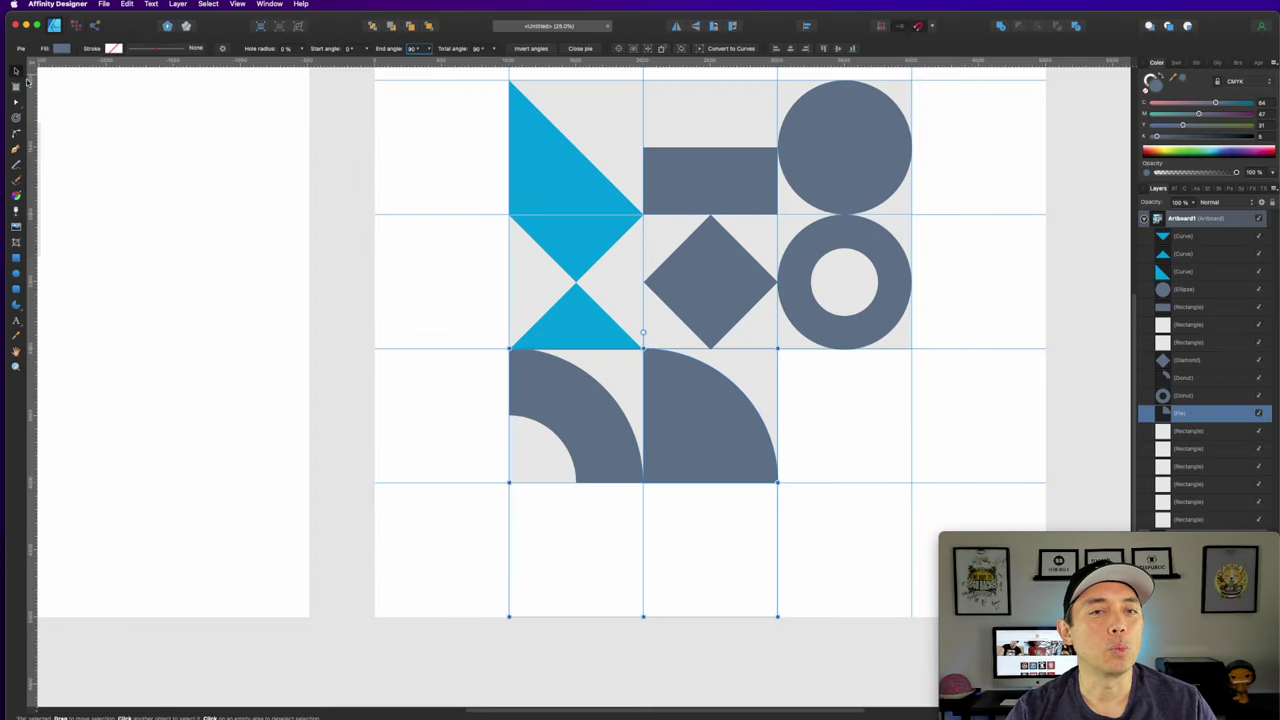
Copy a grey square into the cell below the donut and draw a star filling it with the Star tool.
{"action": "left_click", "coordinate": [906, 429]}
{"action": "left_click_drag", "start_coordinate": [746, 333], "coordinate": [891, 468]}
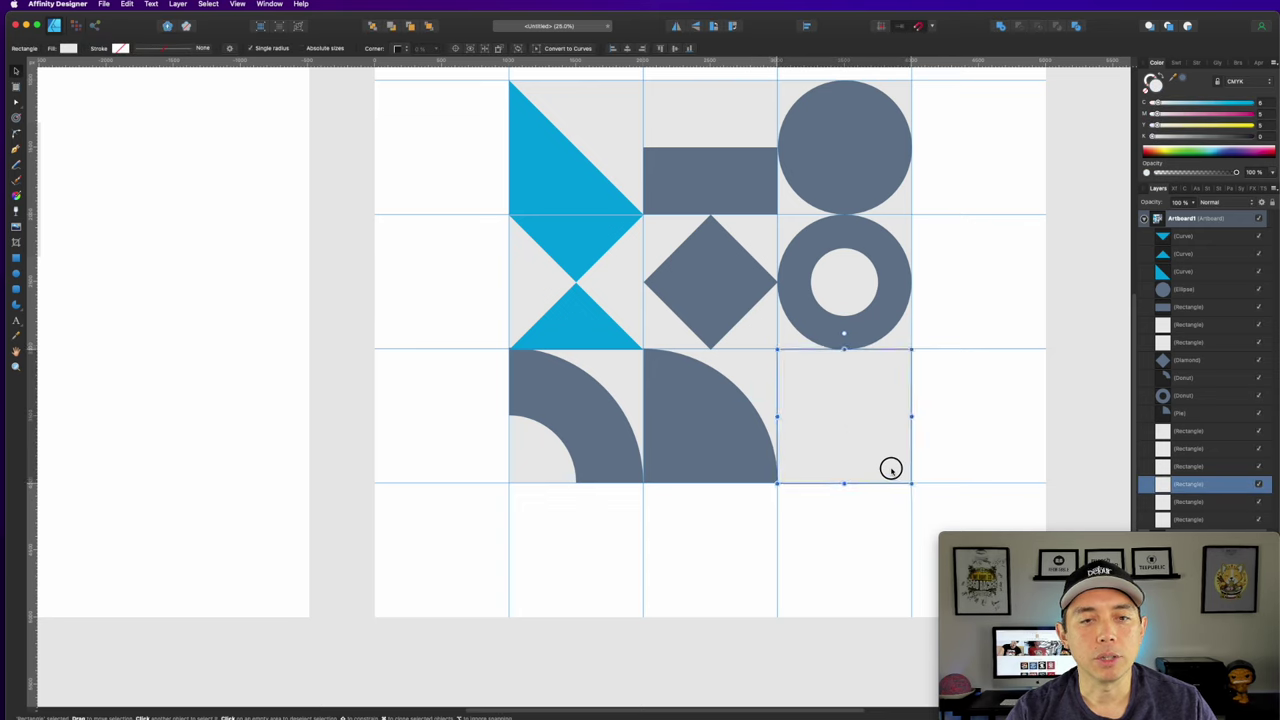
{"action": "left_click", "coordinate": [946, 389]}
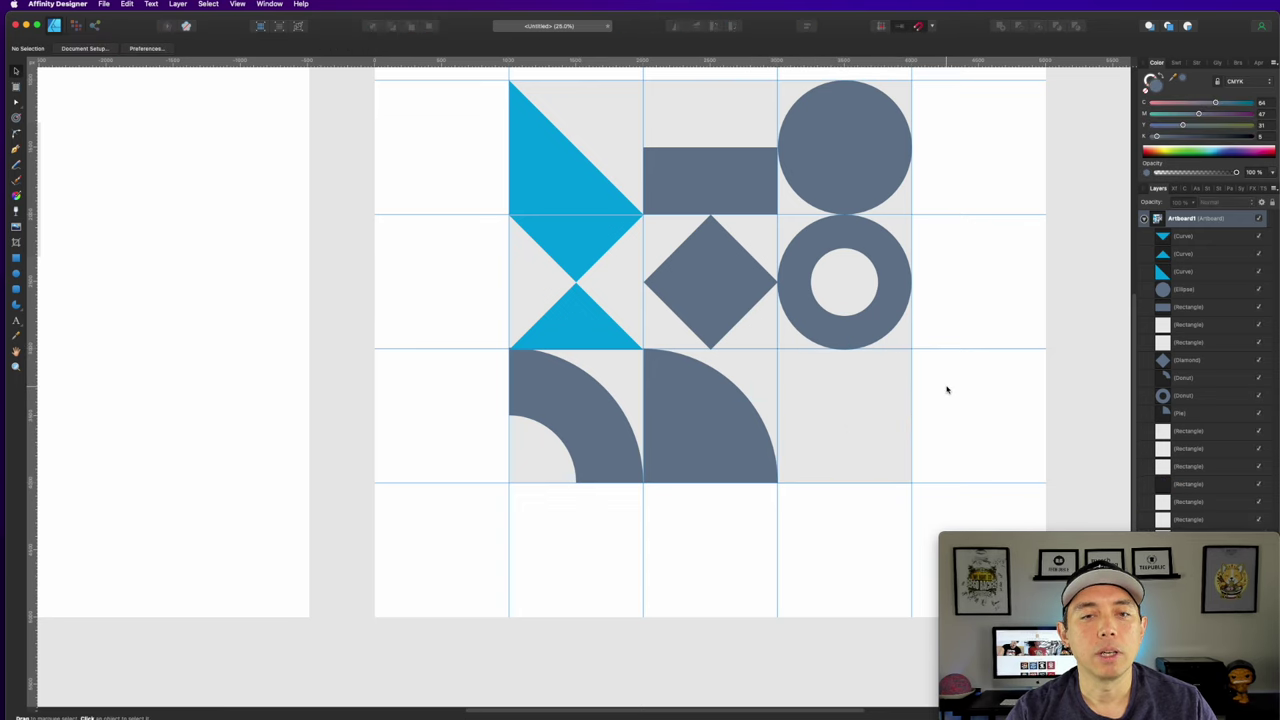
{"action": "left_click", "coordinate": [20, 310]}
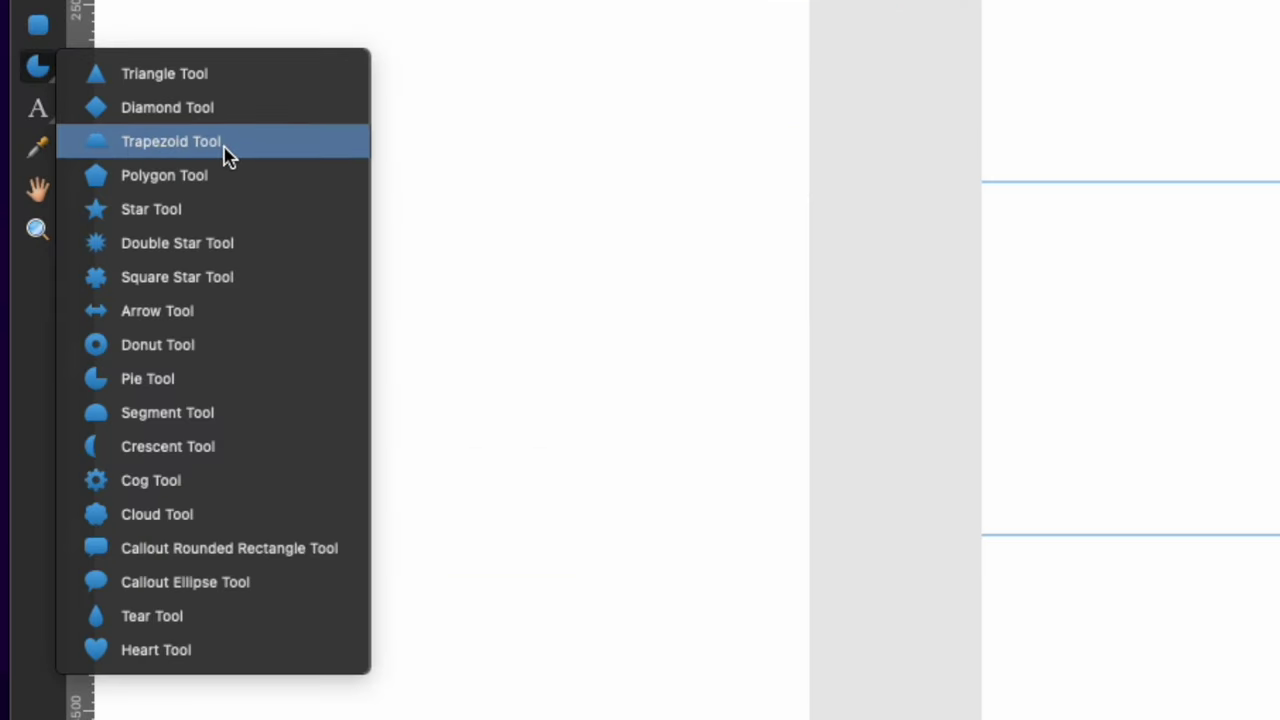
{"action": "left_click", "coordinate": [212, 209]}
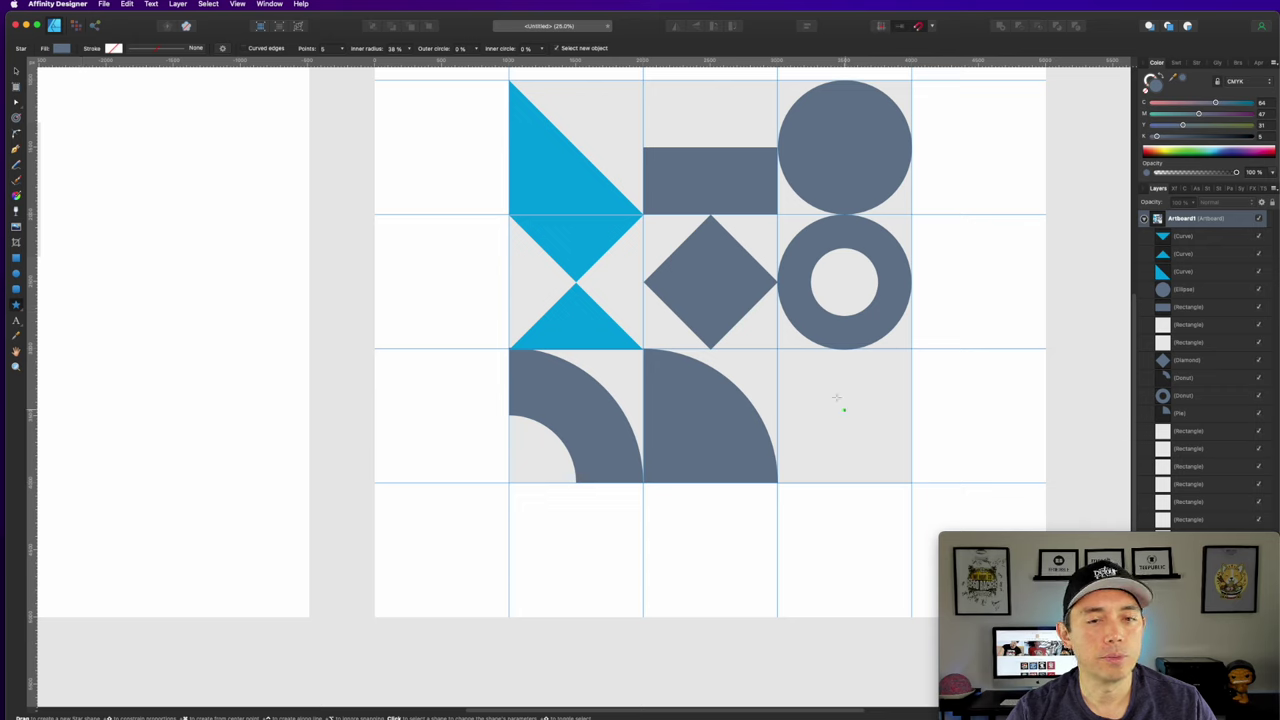
{"action": "left_click_drag", "start_coordinate": [778, 352], "coordinate": [908, 484]}
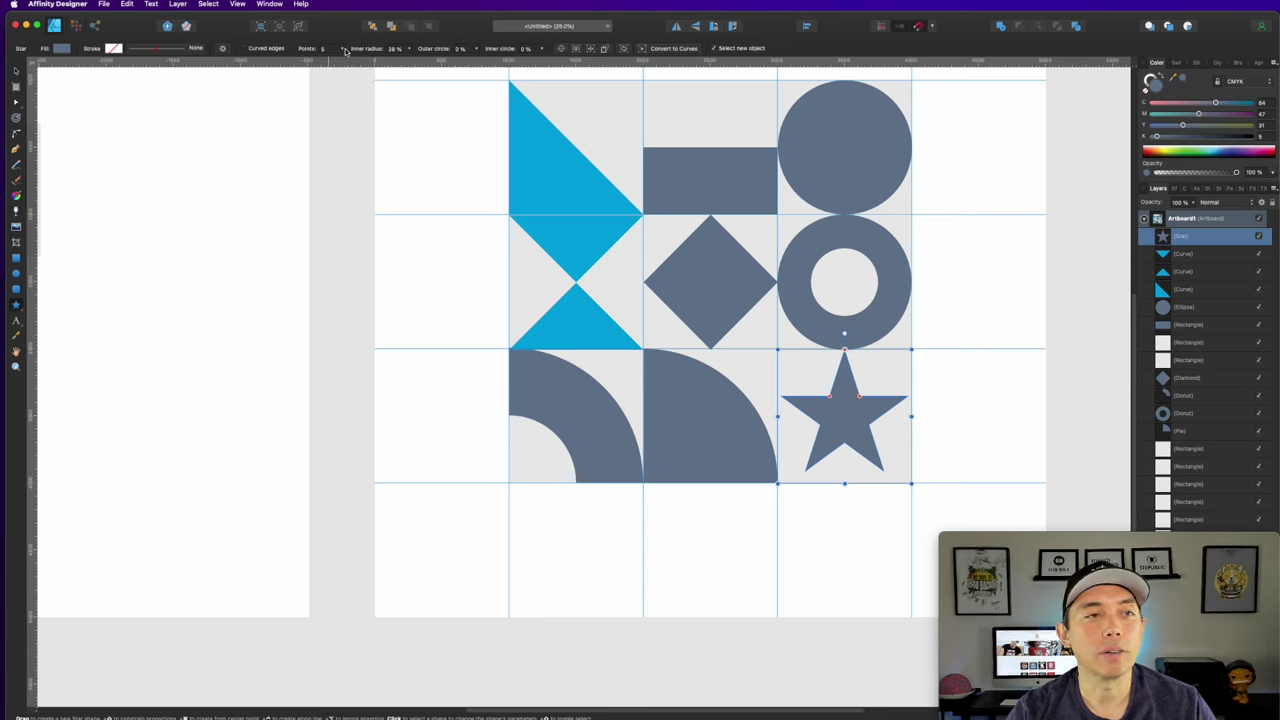
Set the star to 4 points with a 37% inner radius and deselect it.
{"action": "left_click", "coordinate": [341, 50]}
{"action": "mouse_move", "coordinate": [340, 62]}
{"action": "left_mouse_down"}
{"action": "mouse_move", "coordinate": [369, 66]}
{"action": "mouse_move", "coordinate": [337, 63]}
{"action": "left_mouse_up"}
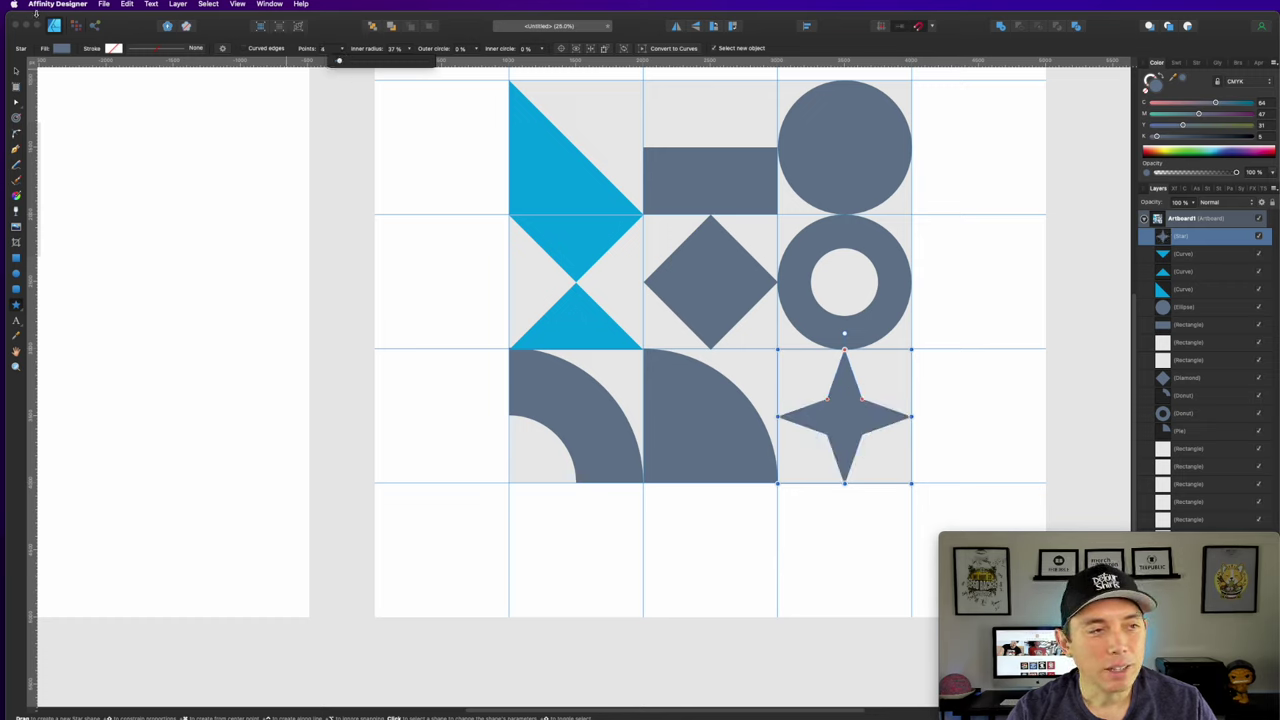
{"action": "left_click", "coordinate": [16, 70]}
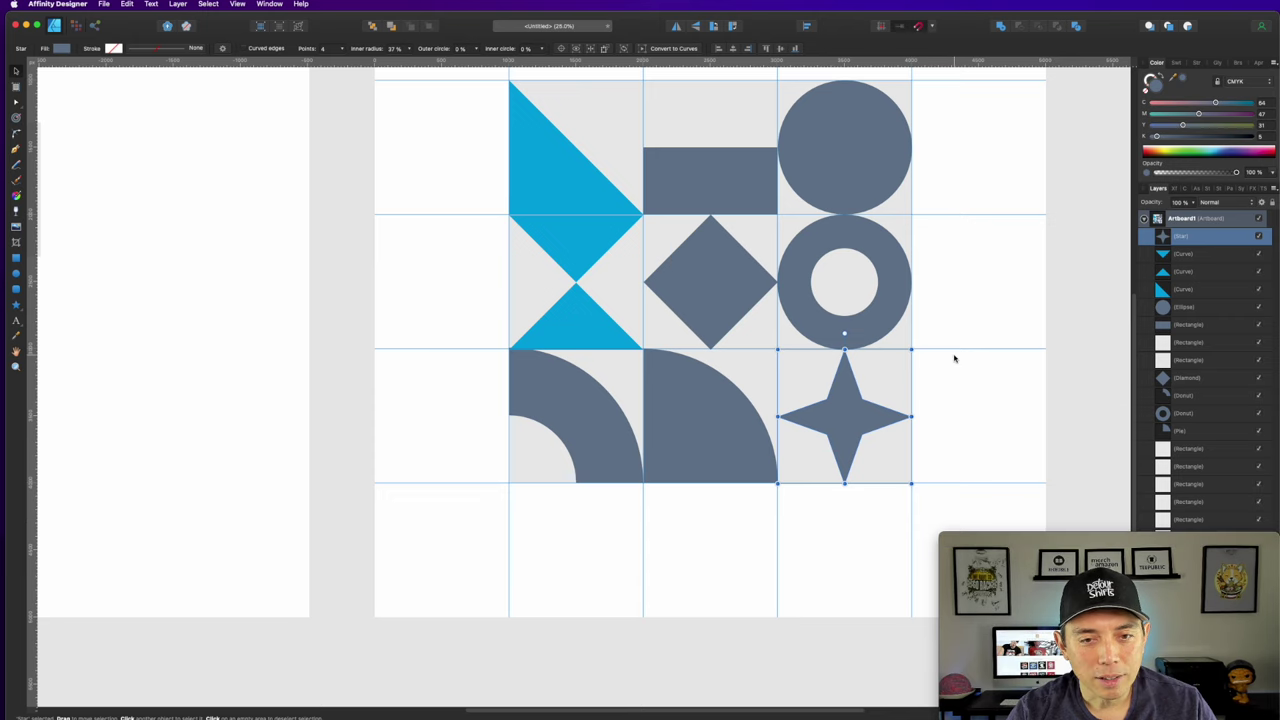
{"action": "left_click", "coordinate": [1039, 408]}
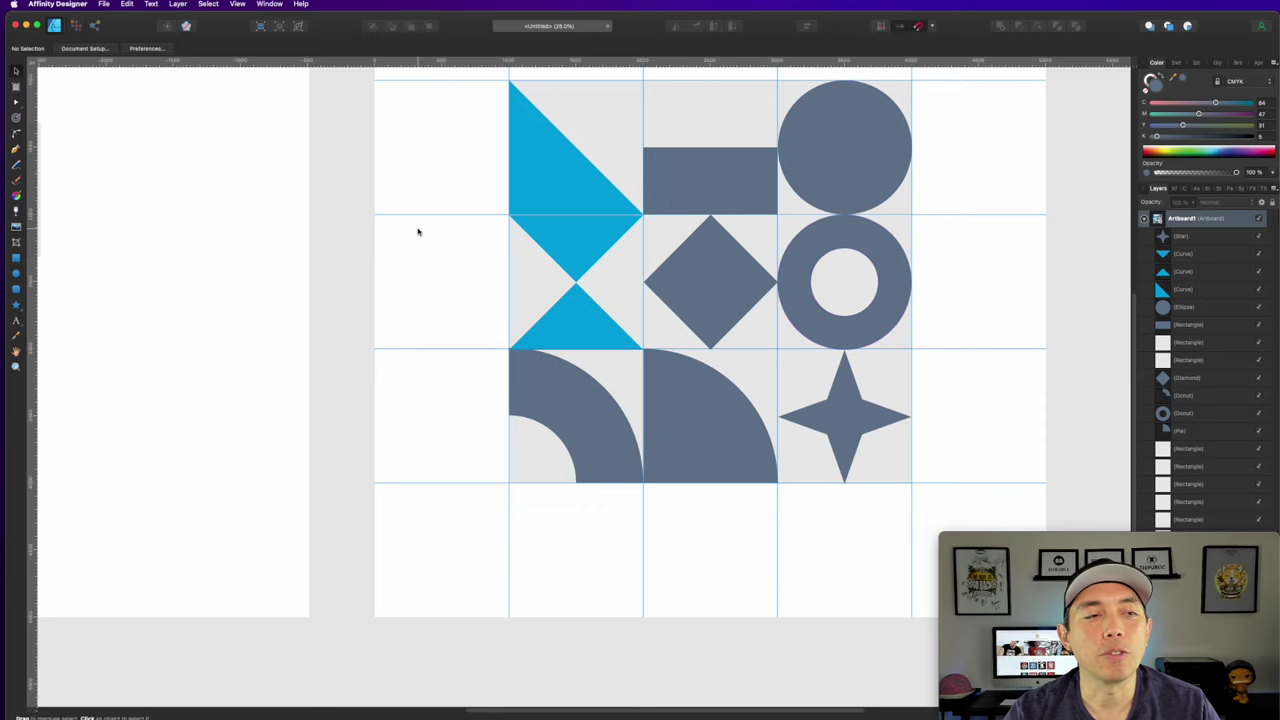
Select the large triangle with its grey square and move them up and left, away from the other tiles.
{"action": "scroll", "coordinate": [594, 289], "scroll_direction": "left", "scroll_amount": 5}
{"action": "scroll", "coordinate": [480, 188], "scroll_direction": "right", "scroll_amount": 3}
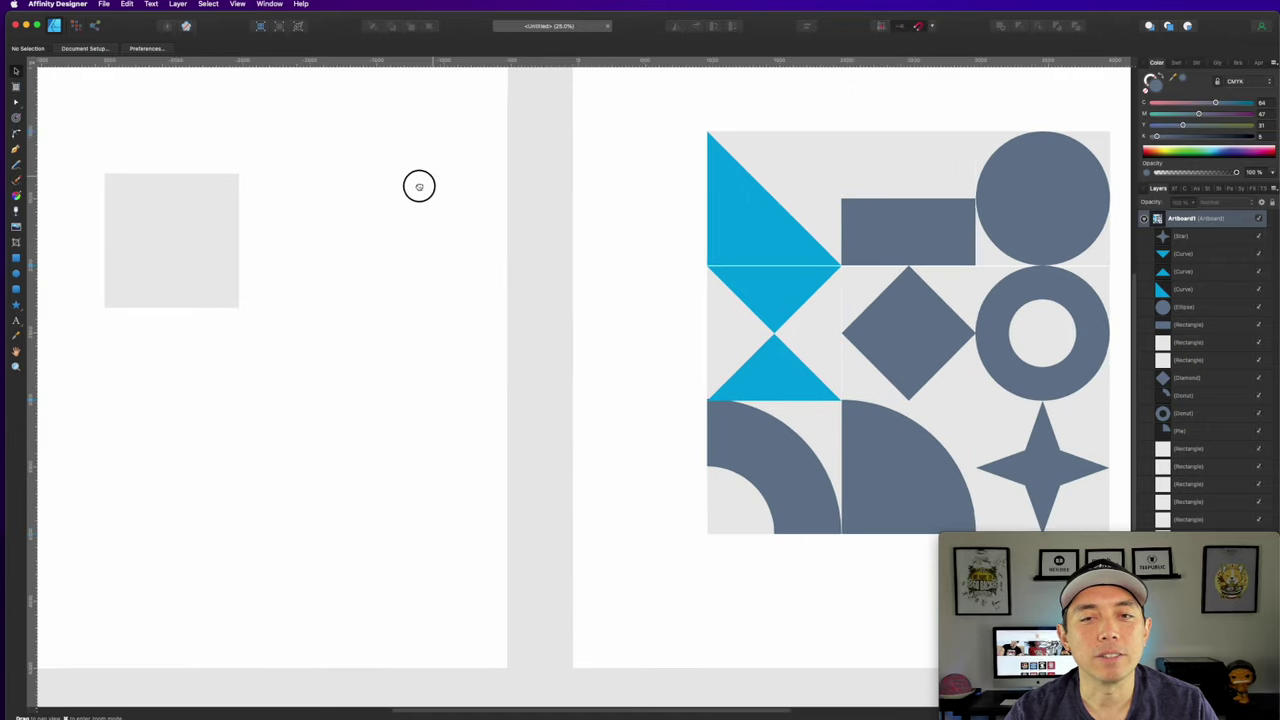
{"action": "scroll", "coordinate": [700, 300], "scroll_direction": "right", "scroll_amount": 4}
{"action": "key", "text": "apostrophe"}
{"action": "left_click_drag", "start_coordinate": [489, 113], "coordinate": [646, 274]}
{"action": "left_click_drag", "start_coordinate": [597, 209], "coordinate": [494, 193]}
Align the large triangle and its grey square to their horizontal and vertical centres, and group them.
{"action": "left_click", "coordinate": [801, 25]}
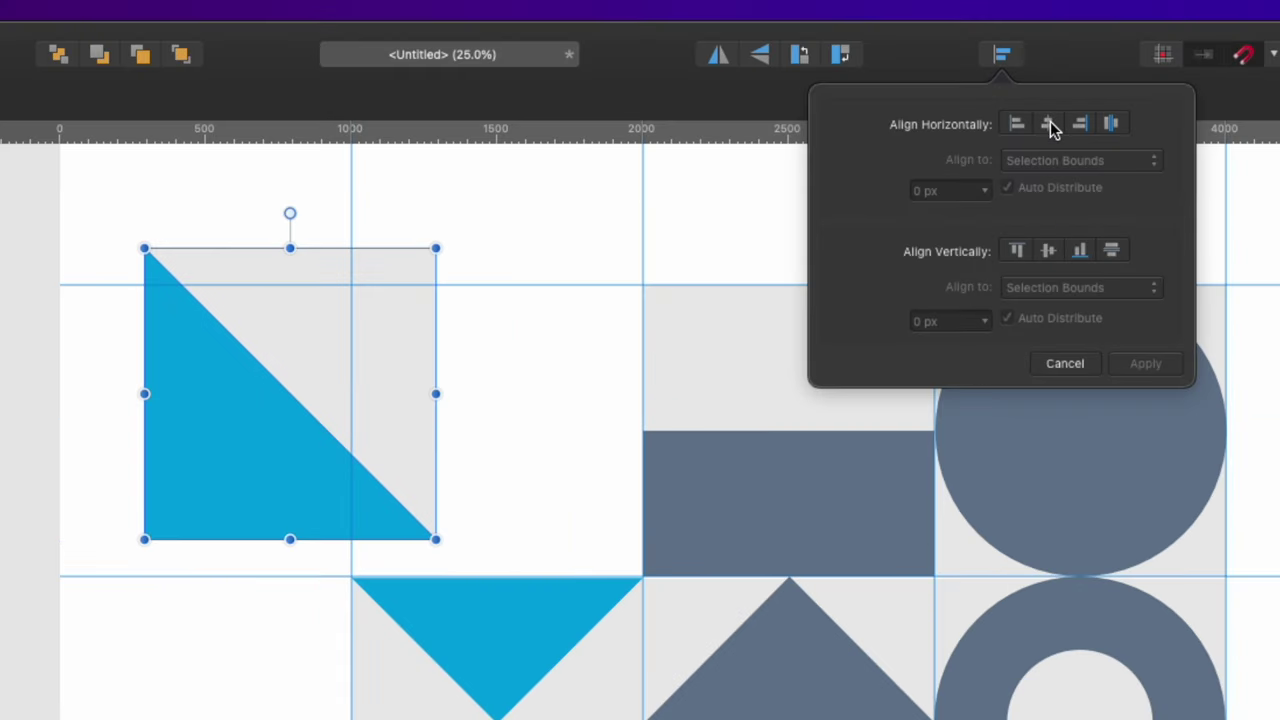
{"action": "left_click", "coordinate": [1048, 123]}
{"action": "left_click", "coordinate": [1048, 250]}
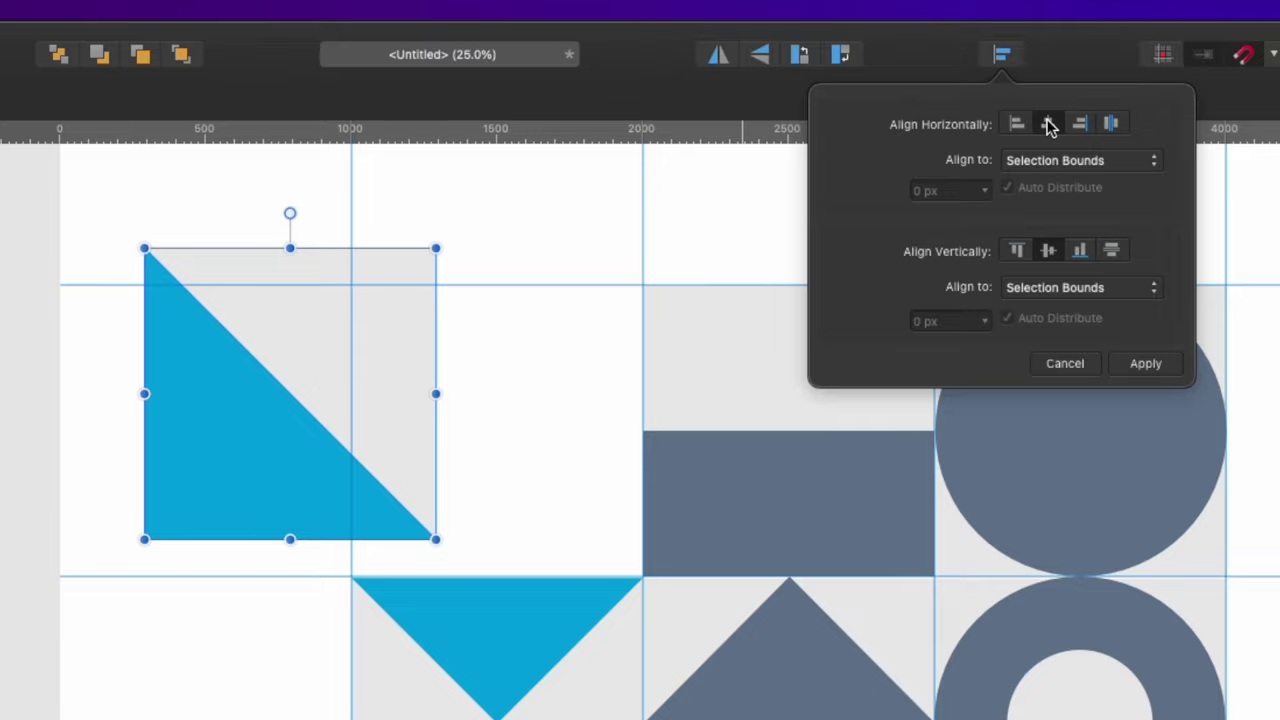
{"action": "left_click", "coordinate": [528, 357]}
{"action": "left_click_drag", "start_coordinate": [123, 214], "coordinate": [501, 556]}
{"action": "key", "text": "super+g"}
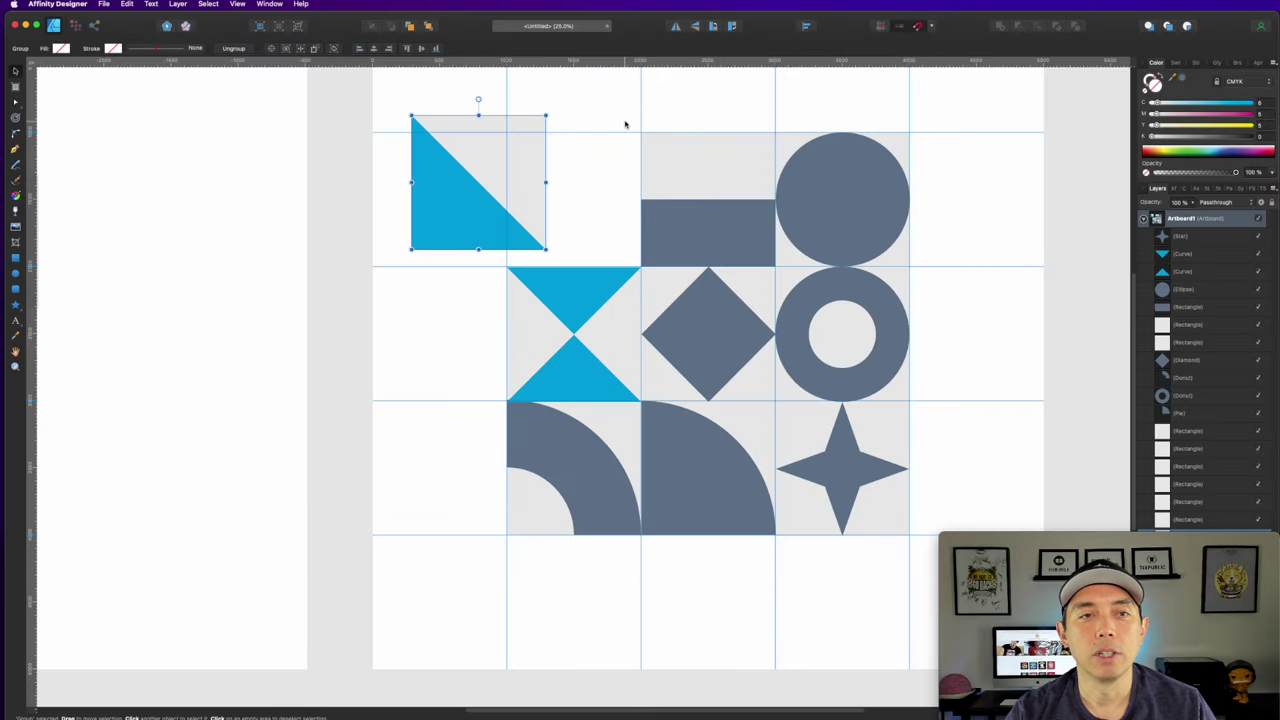
Group the shapes of the remaining tiles with their grey squares and move several of the tiles apart.
{"action": "left_click", "coordinate": [604, 235]}
{"action": "left_click_drag", "start_coordinate": [624, 110], "coordinate": [789, 271]}
{"action": "key", "text": "super+g"}
{"action": "left_click_drag", "start_coordinate": [708, 200], "coordinate": [640, 169]}
{"action": "left_click_drag", "start_coordinate": [543, 293], "coordinate": [464, 293]}
{"action": "left_click_drag", "start_coordinate": [508, 671], "coordinate": [733, 471]}
{"action": "key", "text": "super+g"}
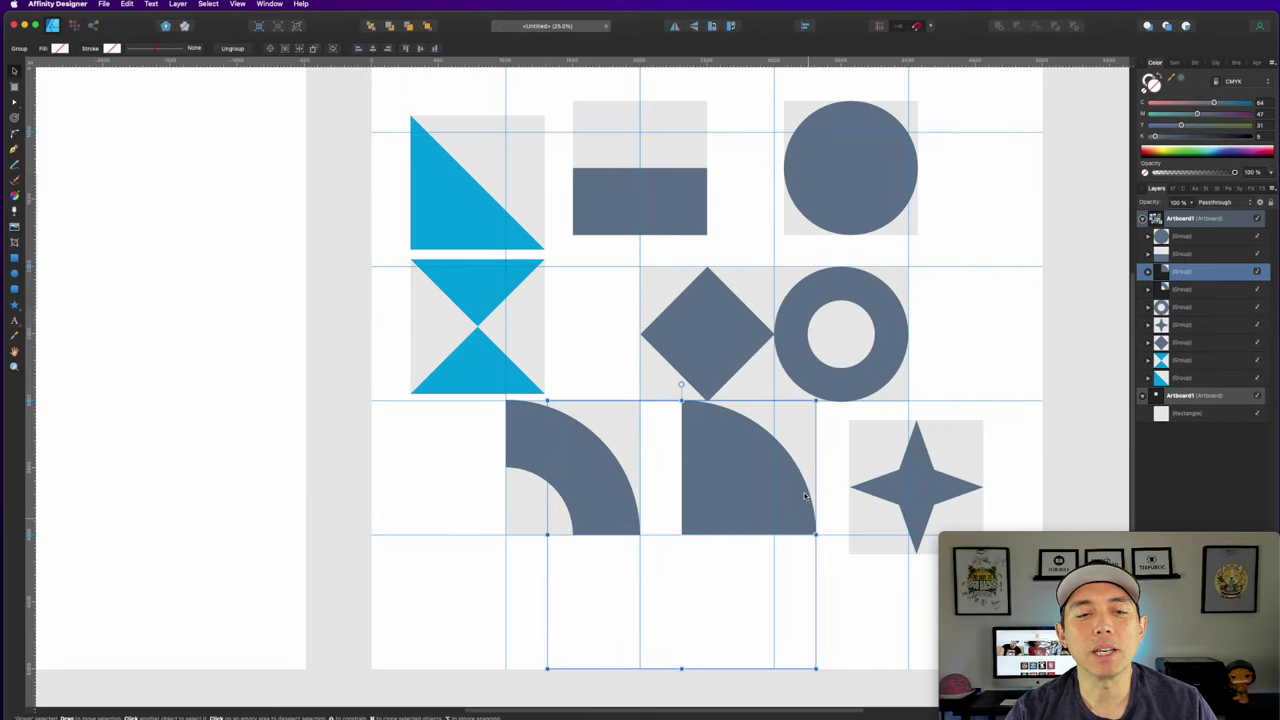
Convert the quarter circle and the quarter ring inside their groups to curves.
{"action": "double_click", "coordinate": [739, 482]}
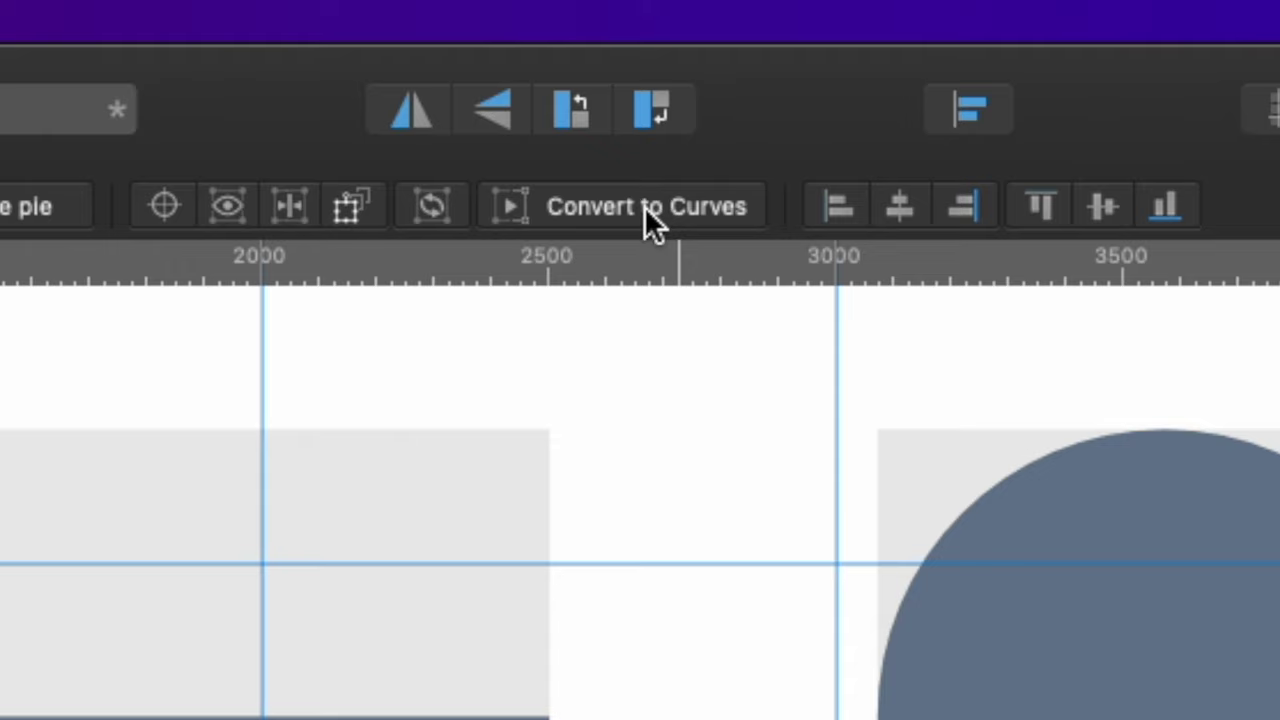
{"action": "left_click", "coordinate": [644, 204]}
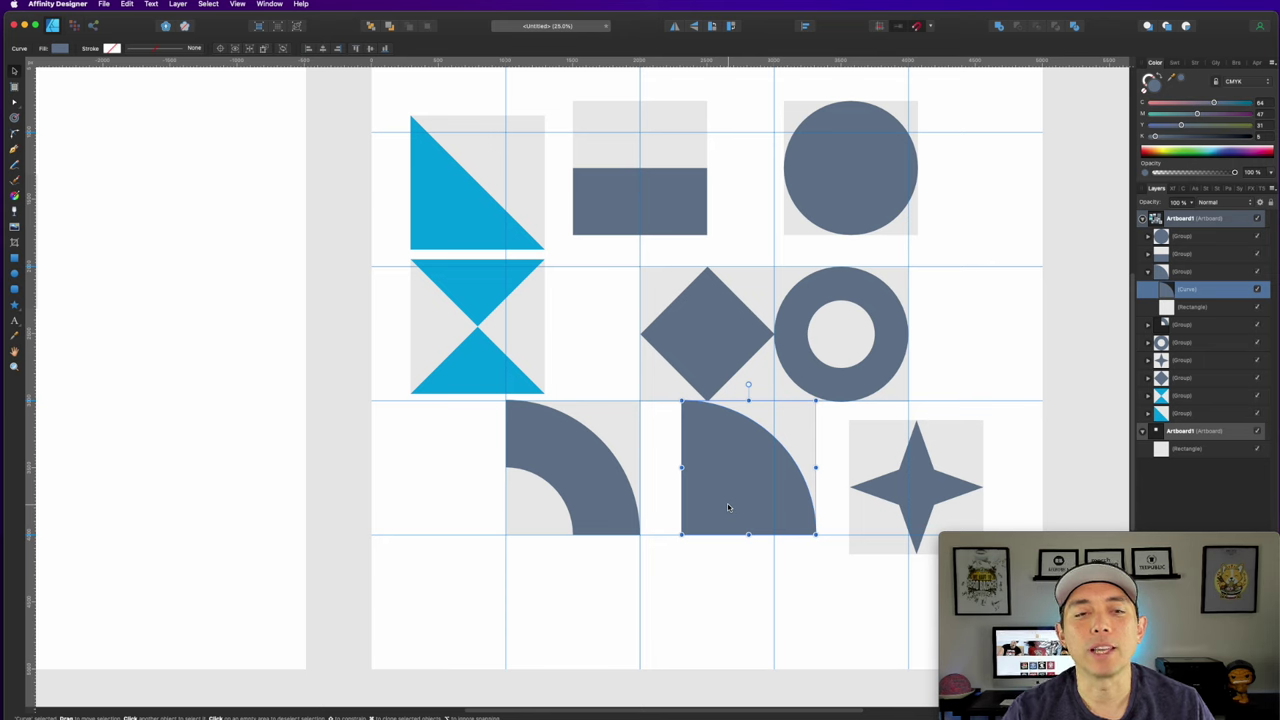
{"action": "left_click", "coordinate": [557, 488]}
{"action": "left_click", "coordinate": [535, 470]}
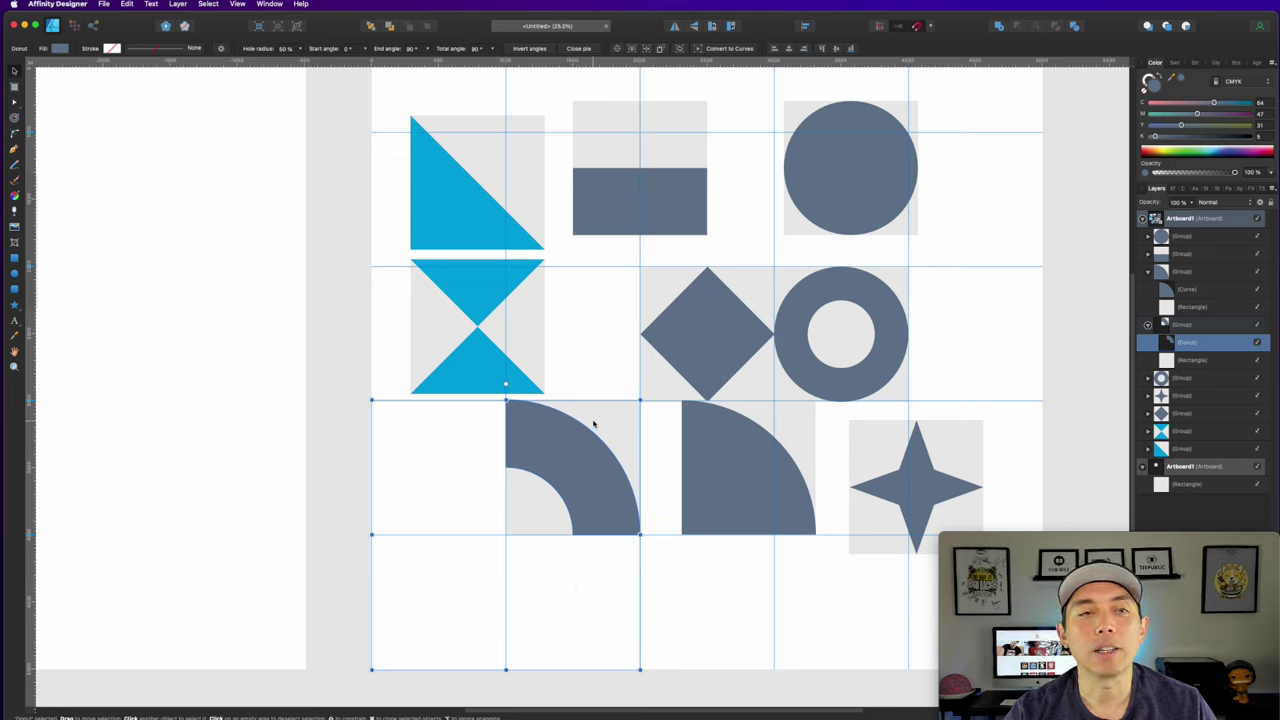
{"action": "left_click", "coordinate": [729, 48]}
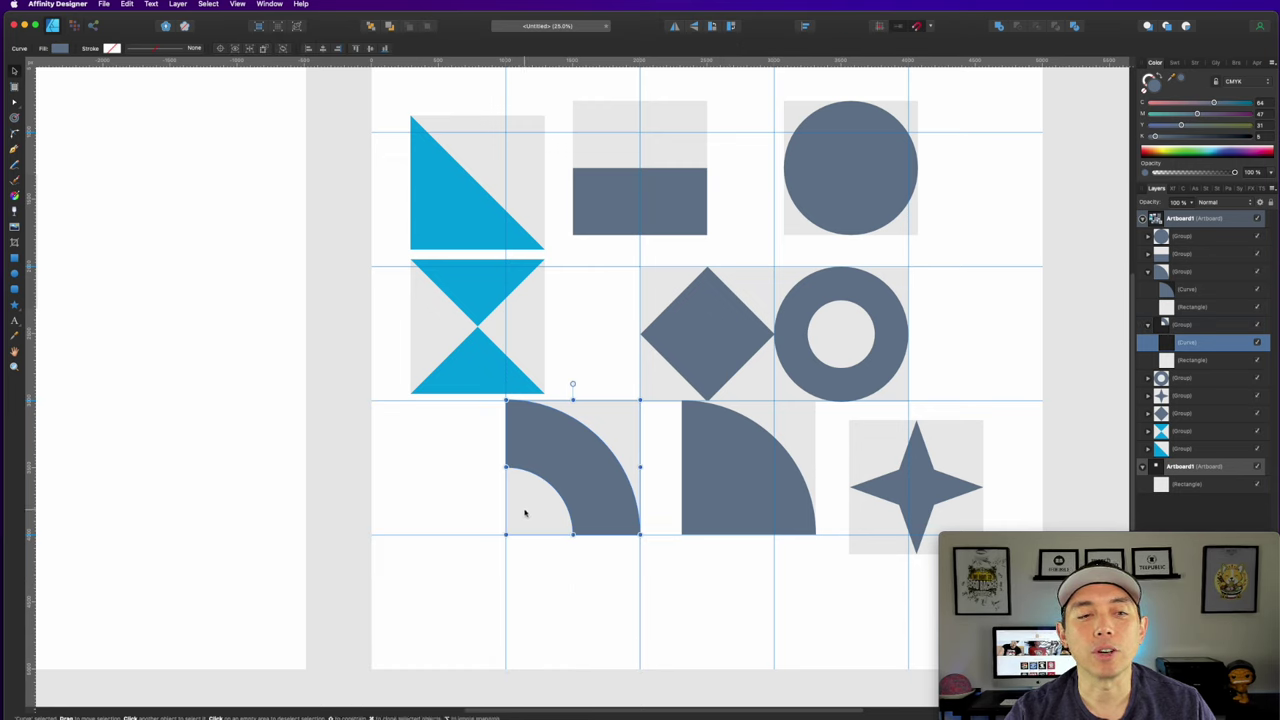
Move the quarter-ring, quarter-circle, star and ring tiles apart so that none of them touch.
{"action": "left_click_drag", "start_coordinate": [598, 478], "coordinate": [506, 485]}
{"action": "left_click_drag", "start_coordinate": [770, 449], "coordinate": [701, 469]}
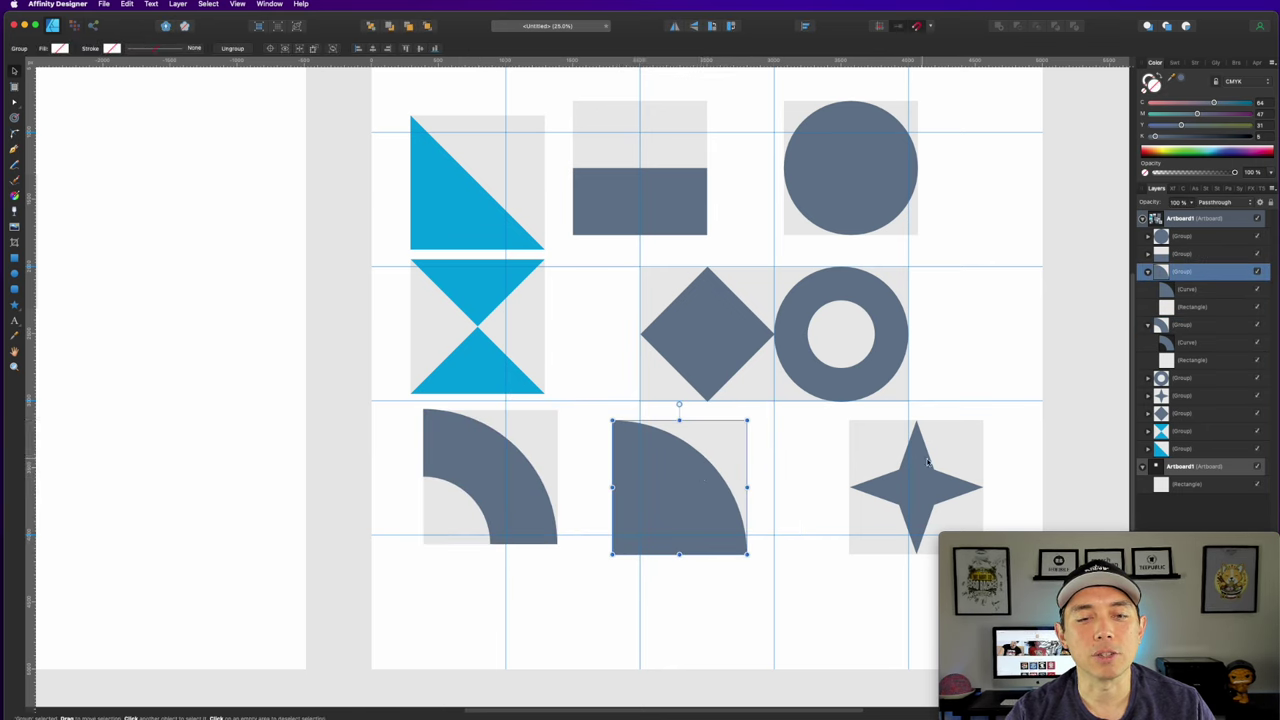
{"action": "left_click_drag", "start_coordinate": [928, 462], "coordinate": [871, 471]}
{"action": "left_click_drag", "start_coordinate": [857, 323], "coordinate": [900, 323]}
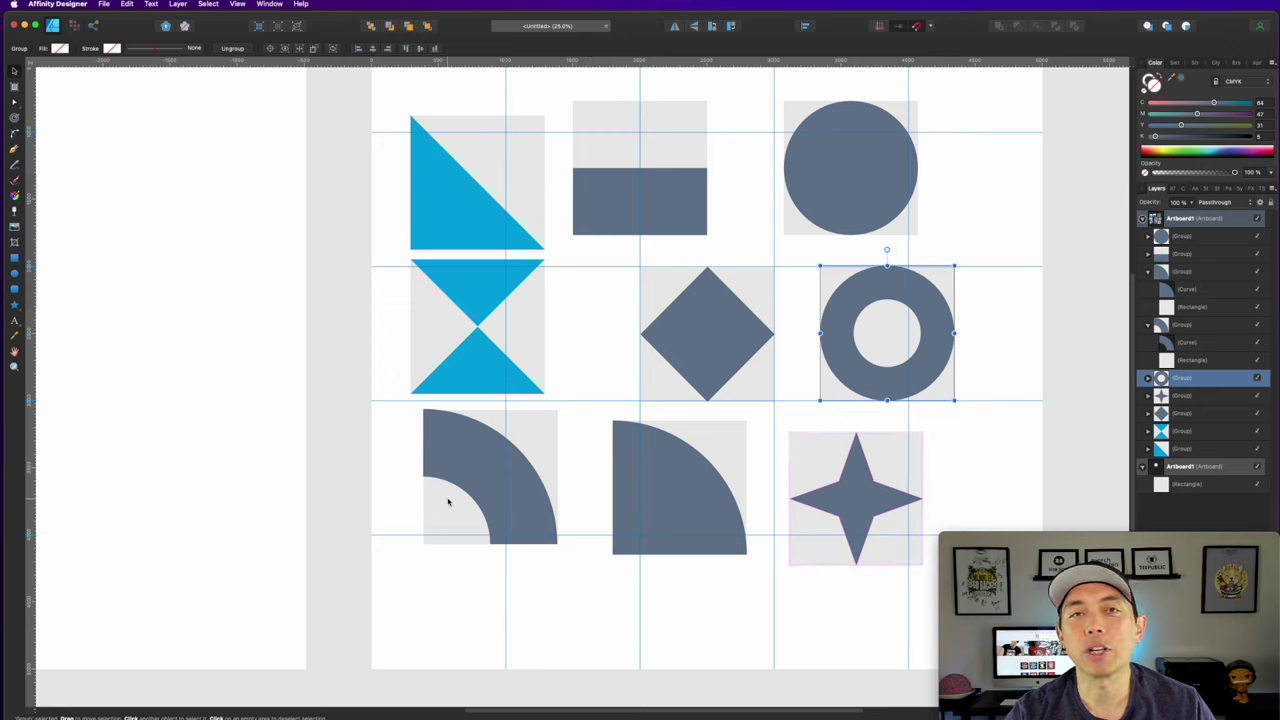
Reposition the three top-row tiles and the hourglass, diamond and ring tiles into evenly spread rows, and clear the selection.
{"action": "left_click_drag", "start_coordinate": [428, 214], "coordinate": [441, 194]}
{"action": "left_click_drag", "start_coordinate": [630, 200], "coordinate": [670, 195]}
{"action": "left_click_drag", "start_coordinate": [801, 163], "coordinate": [825, 158]}
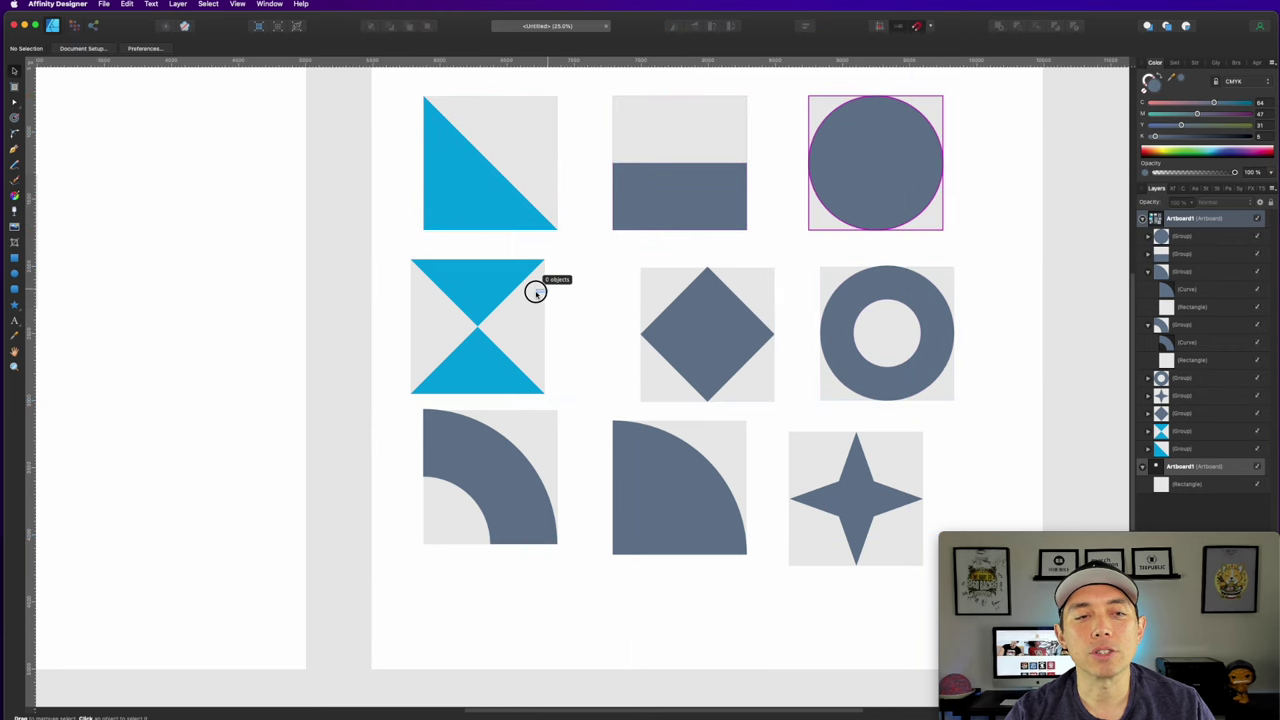
{"action": "left_click_drag", "start_coordinate": [500, 297], "coordinate": [503, 285]}
{"action": "left_click_drag", "start_coordinate": [687, 305], "coordinate": [671, 296]}
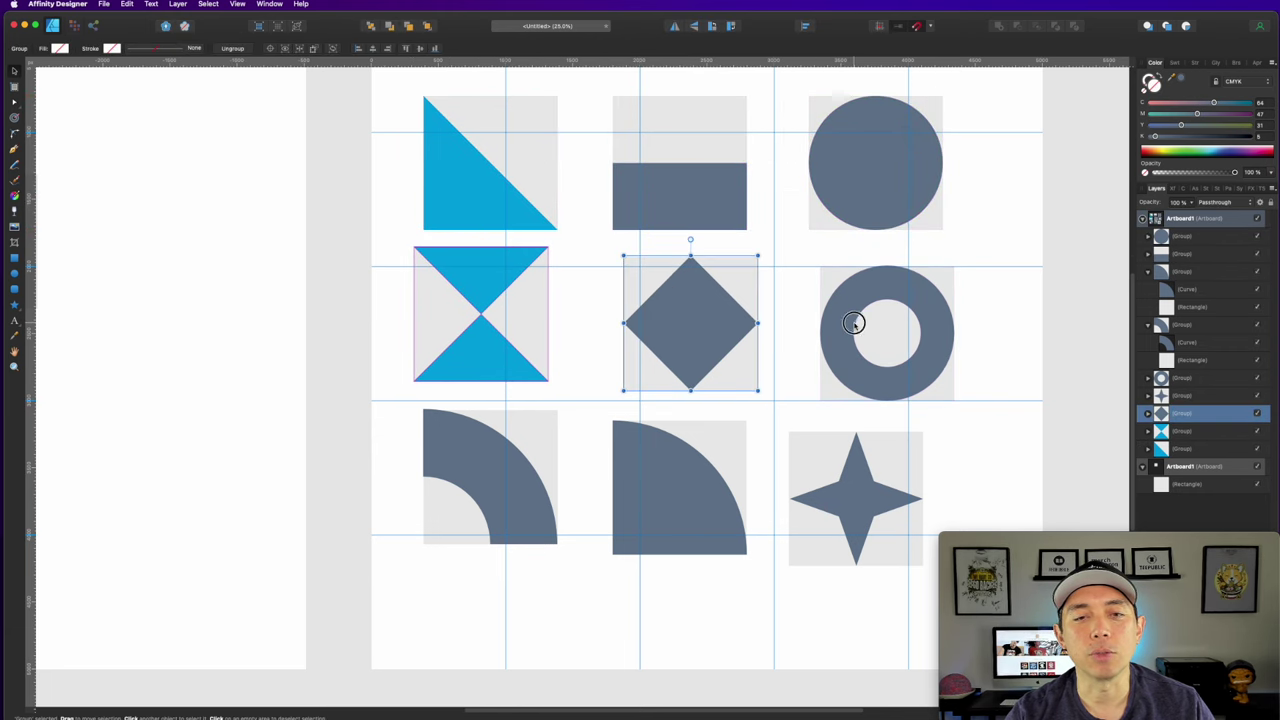
{"action": "left_click_drag", "start_coordinate": [854, 320], "coordinate": [854, 300]}
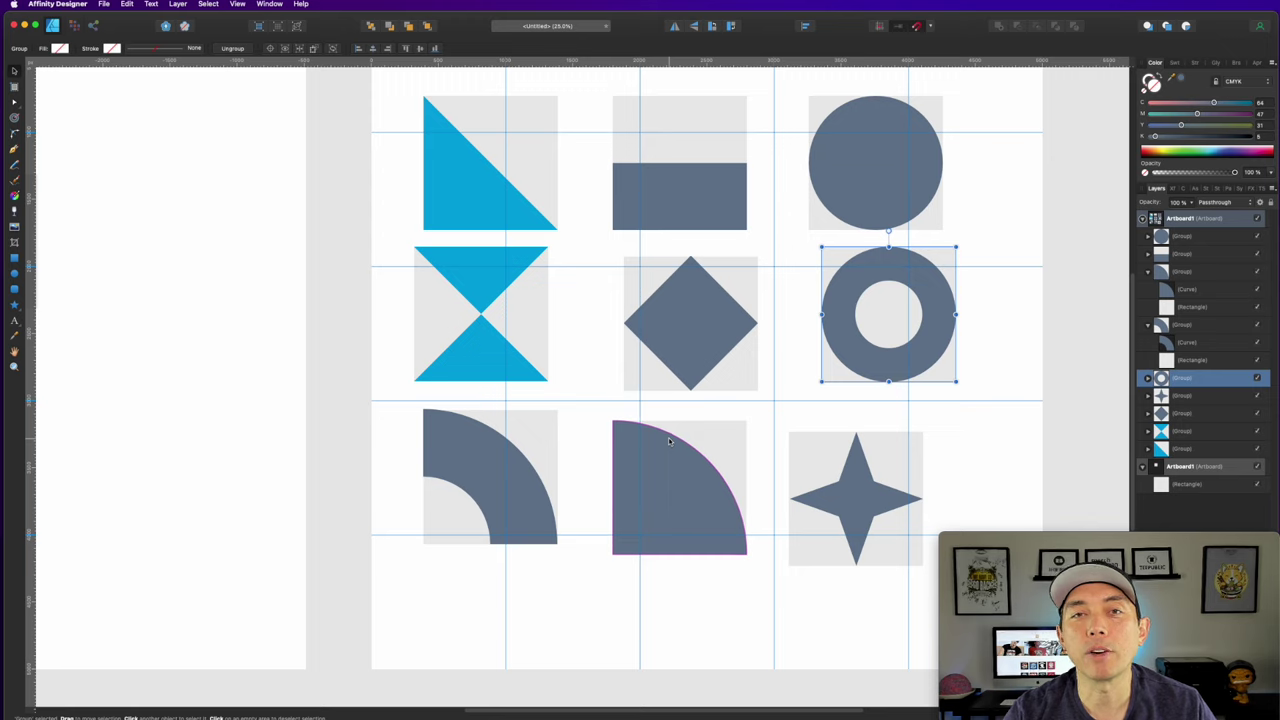
{"action": "key", "text": "super+d"}
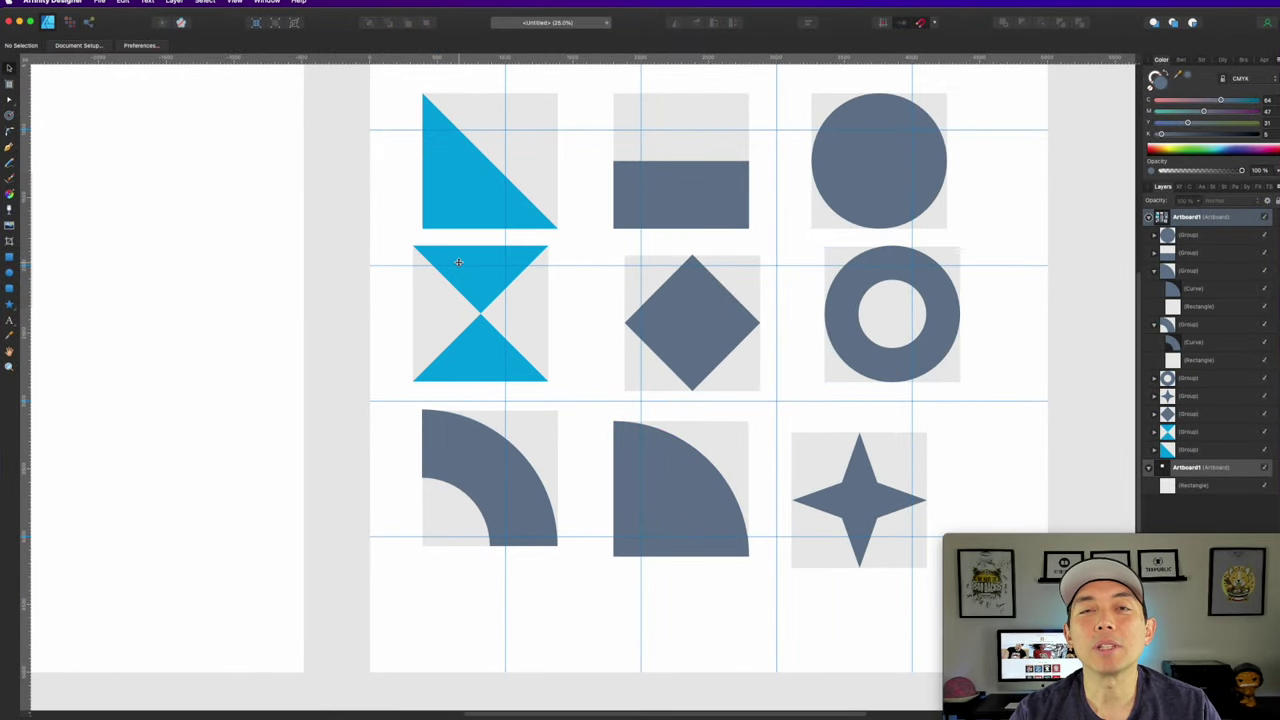
Delete the leftover grey square from the other artboard.
{"action": "key", "text": "super+minus"}
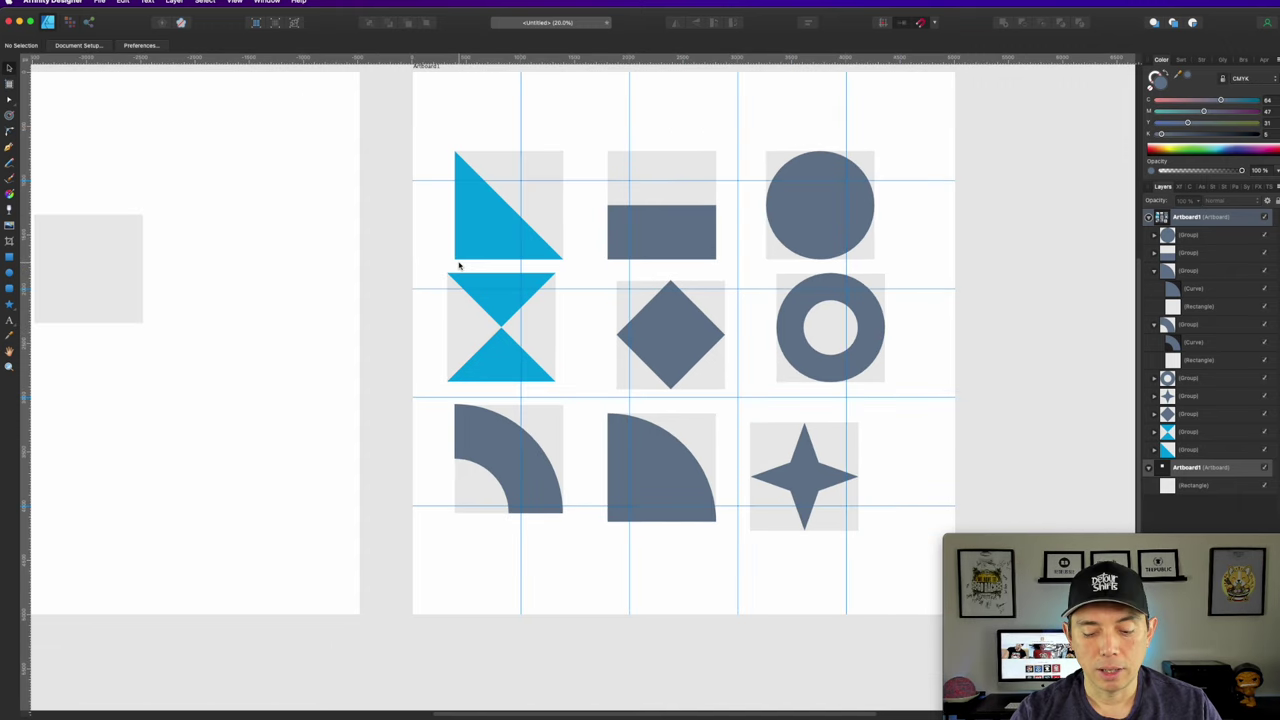
{"action": "left_click_drag", "start_coordinate": [388, 158], "coordinate": [769, 218]}
{"action": "left_click", "coordinate": [476, 328]}
{"action": "key", "text": "Delete"}
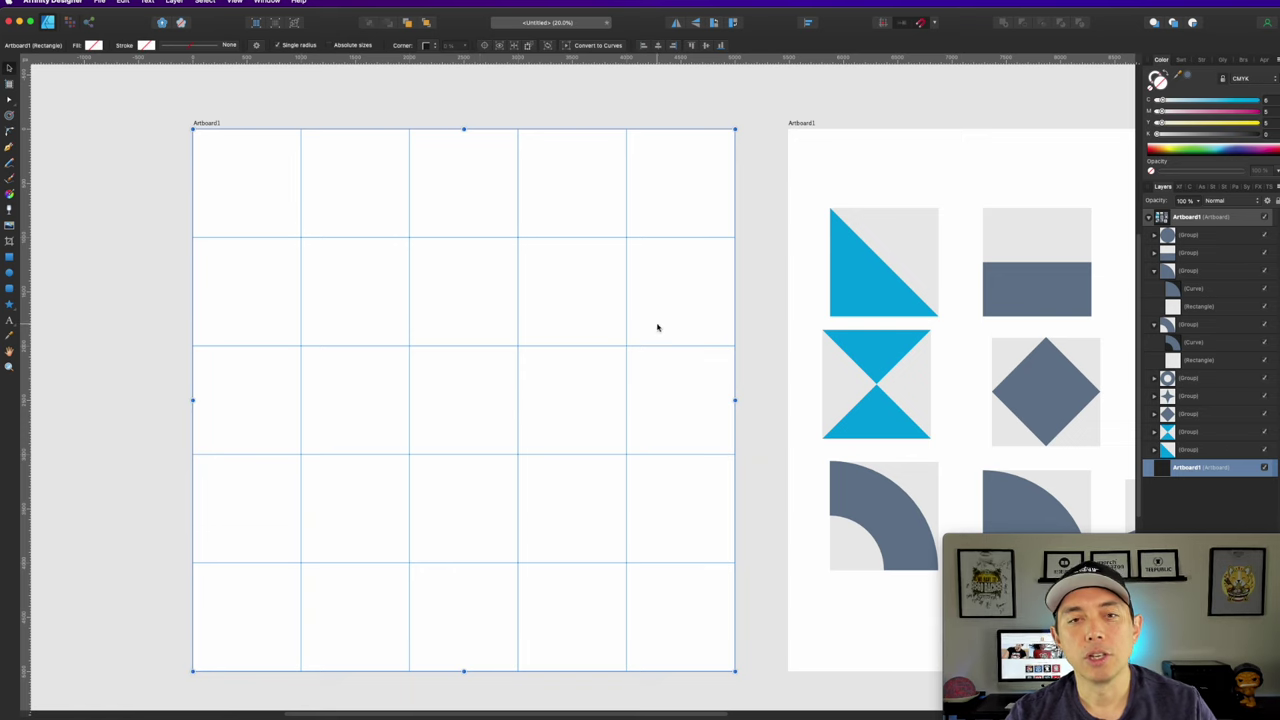
Move the half-rectangle tile into the empty artboard's top-left grid cell and rotate it 90° clockwise.
{"action": "left_click_drag", "start_coordinate": [1060, 260], "coordinate": [343, 257]}
{"action": "left_click", "coordinate": [294, 143]}
{"action": "left_click", "coordinate": [220, 124]}
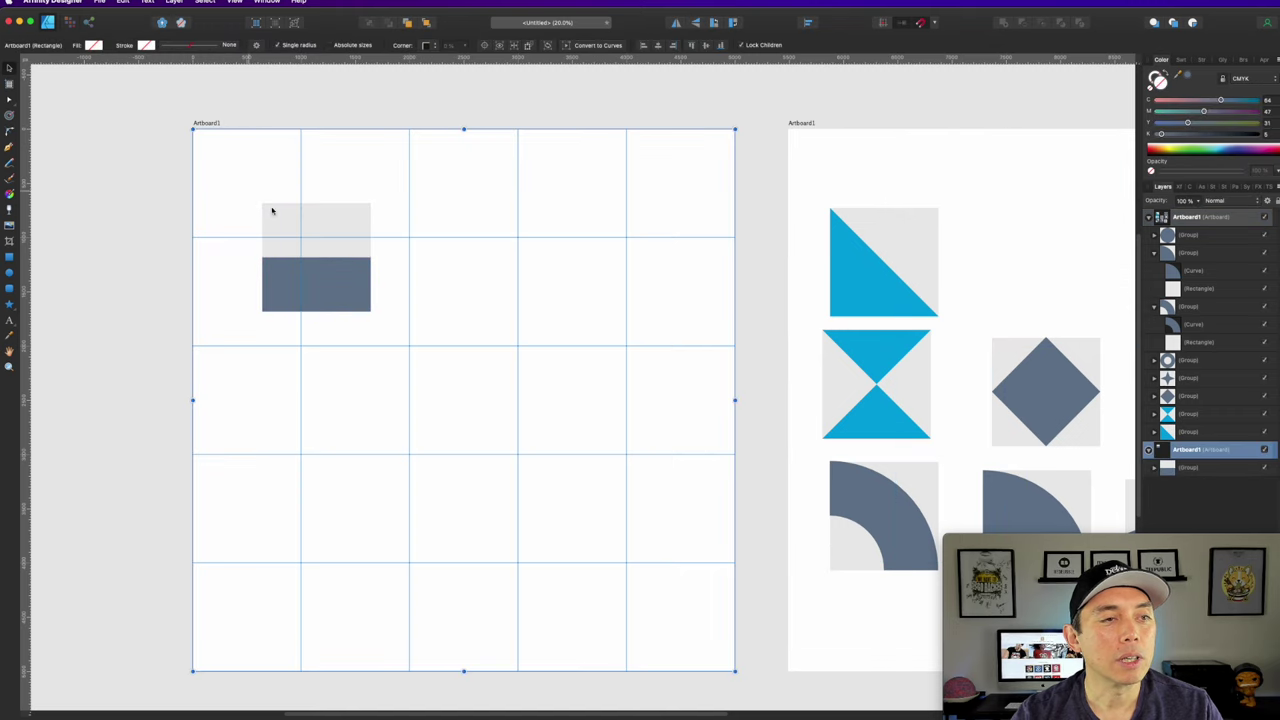
{"action": "left_click_drag", "start_coordinate": [346, 223], "coordinate": [277, 149]}
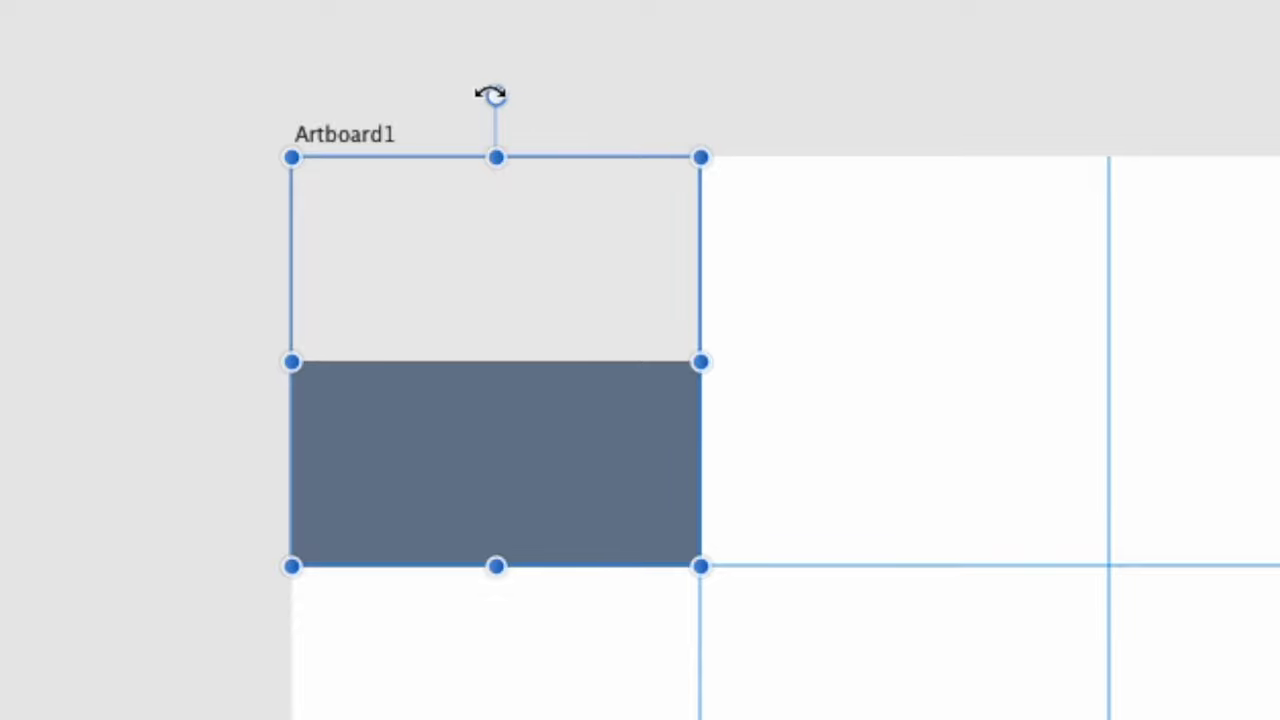
{"action": "left_click_drag", "start_coordinate": [492, 94], "coordinate": [1051, 393]}
Move the hourglass tile into the second cell of the grid's top row.
{"action": "left_click", "coordinate": [853, 410]}
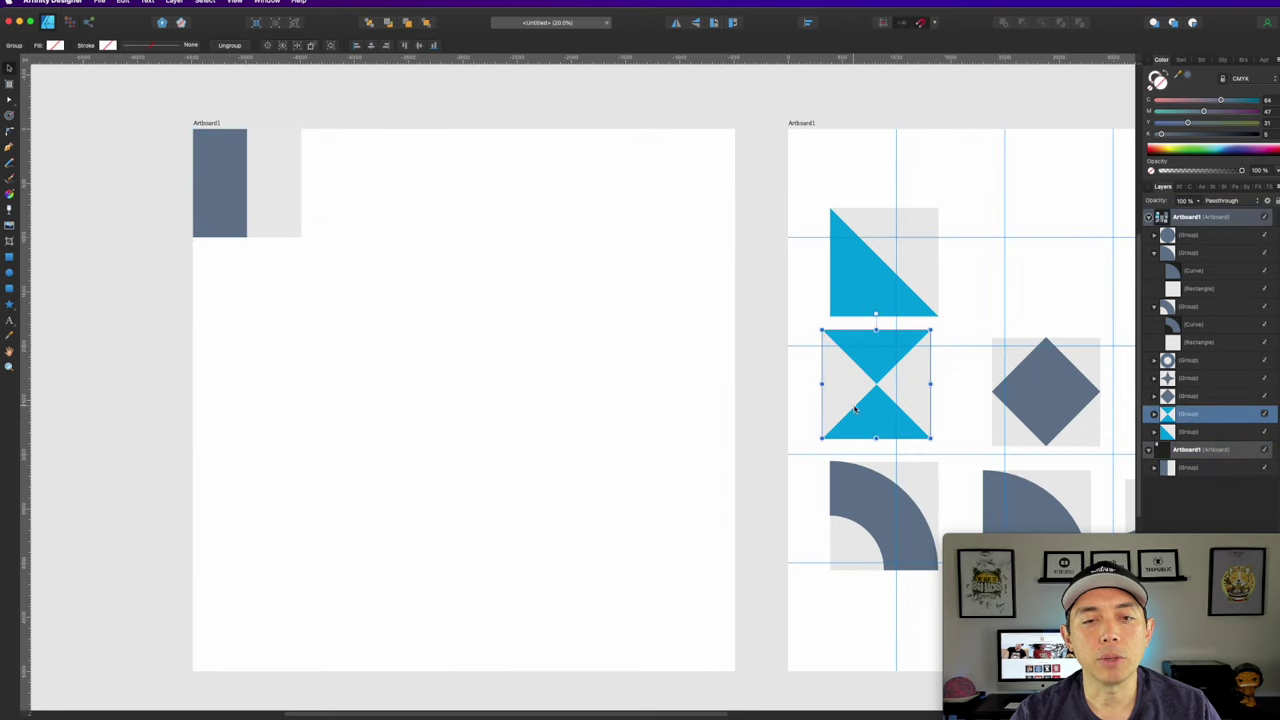
{"action": "left_click", "coordinate": [269, 186]}
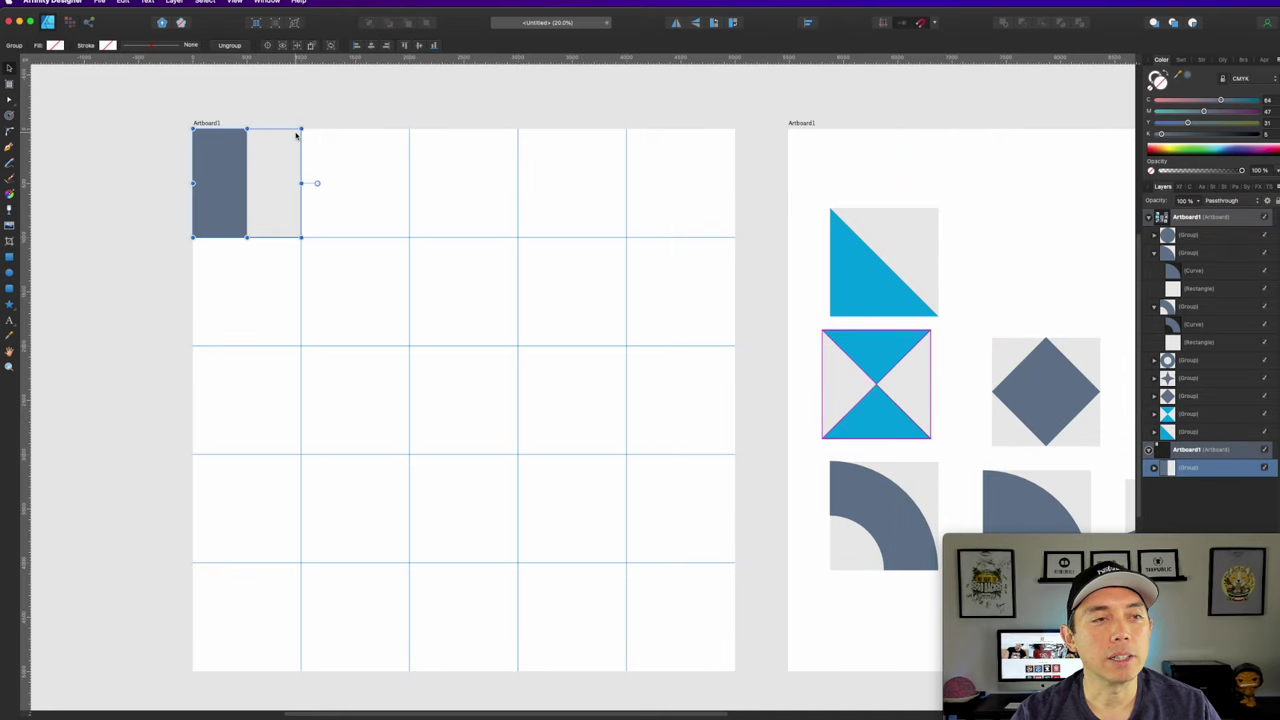
{"action": "left_click", "coordinate": [866, 374]}
{"action": "left_click", "coordinate": [882, 376]}
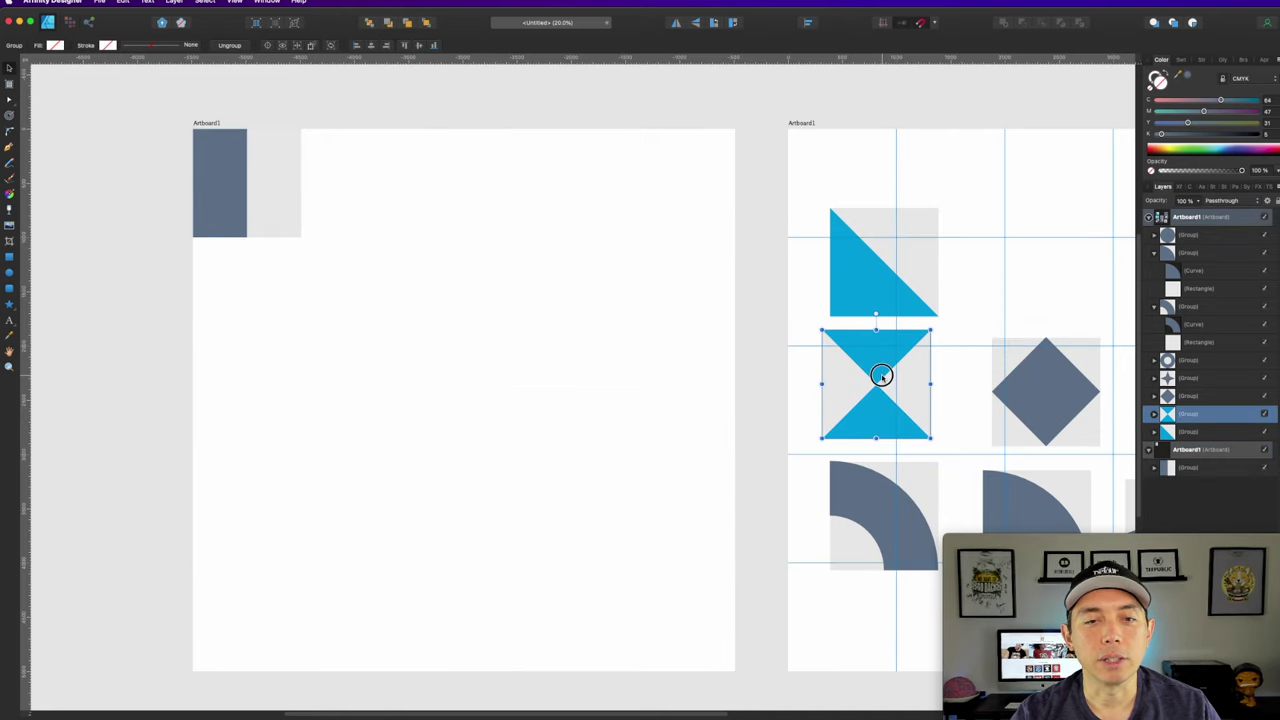
{"action": "left_click_drag", "start_coordinate": [882, 377], "coordinate": [360, 172]}
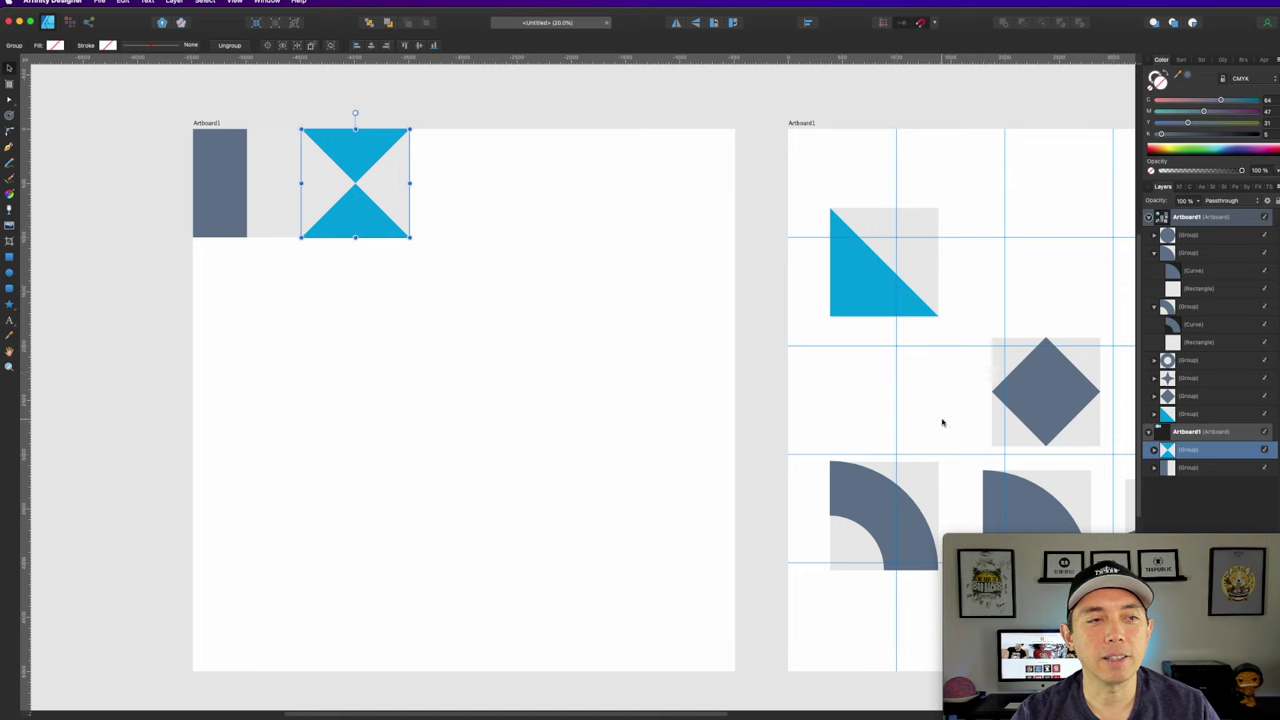
Move the quarter-ring tile into the third cell of the top row and rotate it 90° clockwise.
{"action": "left_click_drag", "start_coordinate": [883, 515], "coordinate": [463, 181]}
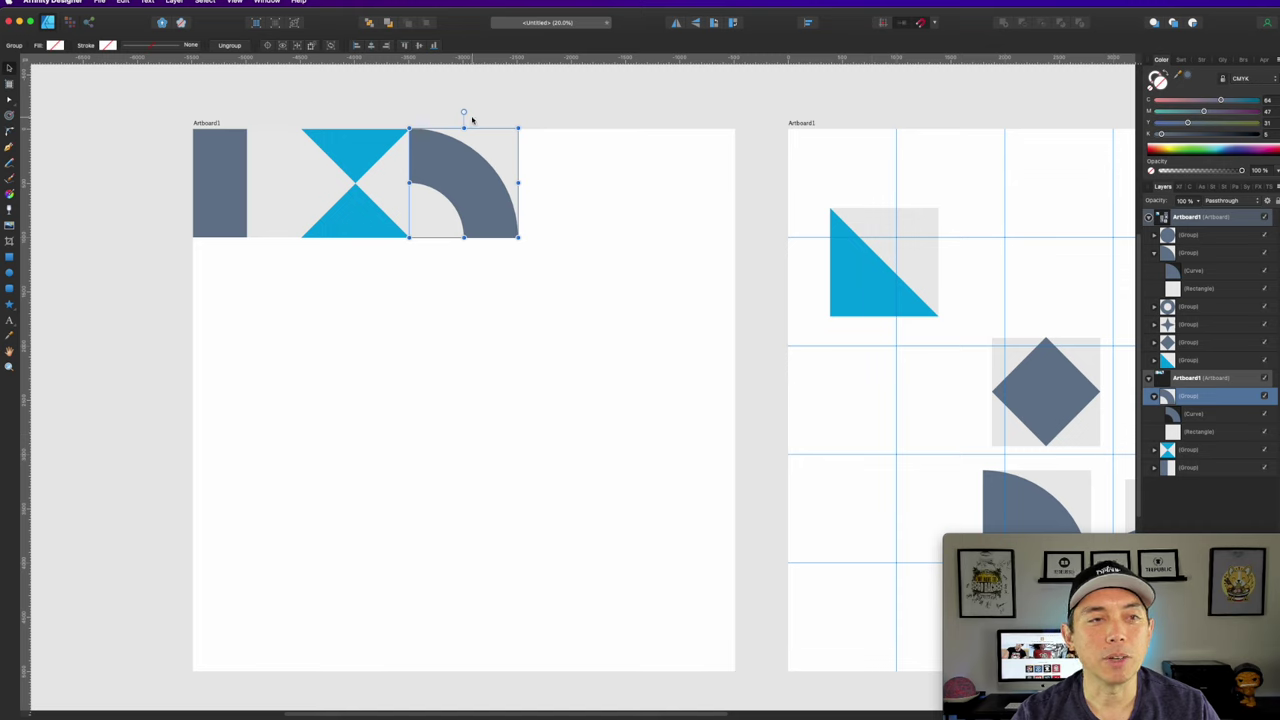
{"action": "left_click_drag", "start_coordinate": [463, 112], "coordinate": [544, 179]}
{"action": "left_click", "coordinate": [620, 300]}
Place the star tile in the fourth and the large triangle tile in the fifth cell of the top row.
{"action": "left_click_drag", "start_coordinate": [891, 346], "coordinate": [706, 316]}
{"action": "left_click_drag", "start_coordinate": [1015, 480], "coordinate": [397, 130]}
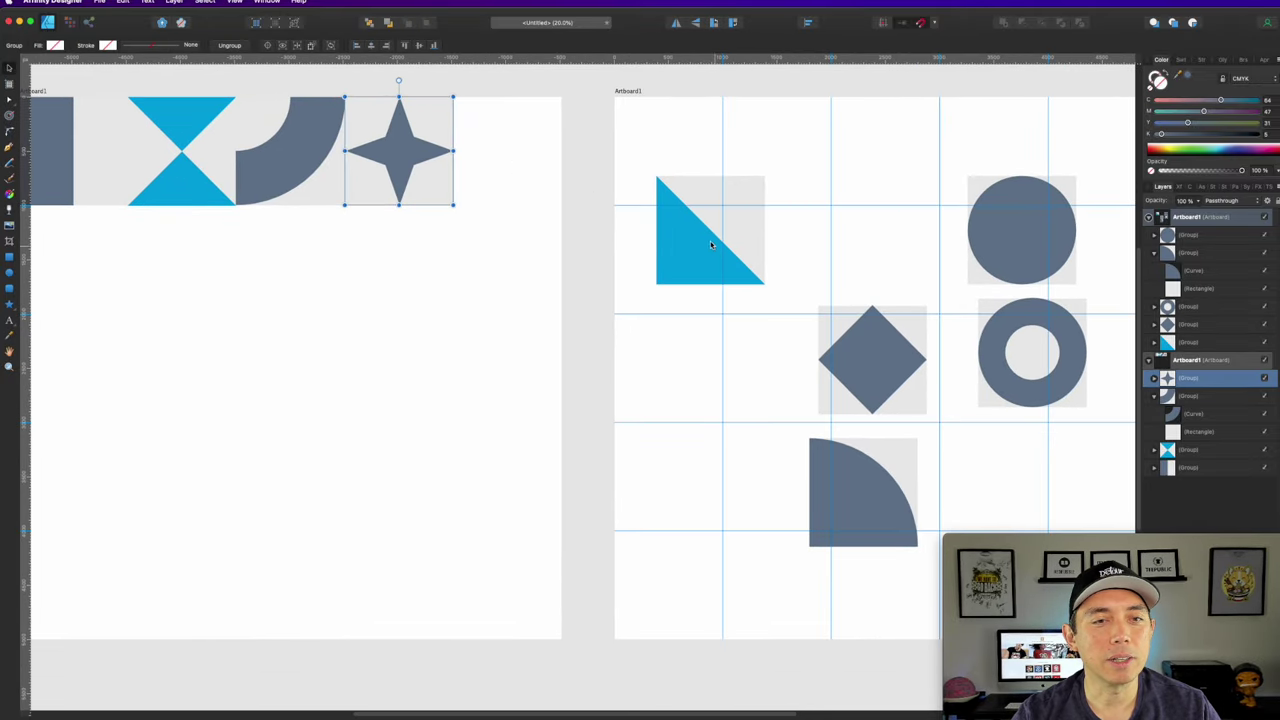
{"action": "left_click", "coordinate": [710, 241]}
{"action": "scroll", "coordinate": [710, 241], "scroll_direction": "left", "scroll_amount": 5}
{"action": "left_click_drag", "start_coordinate": [910, 240], "coordinate": [749, 183]}
{"action": "left_click", "coordinate": [615, 177]}
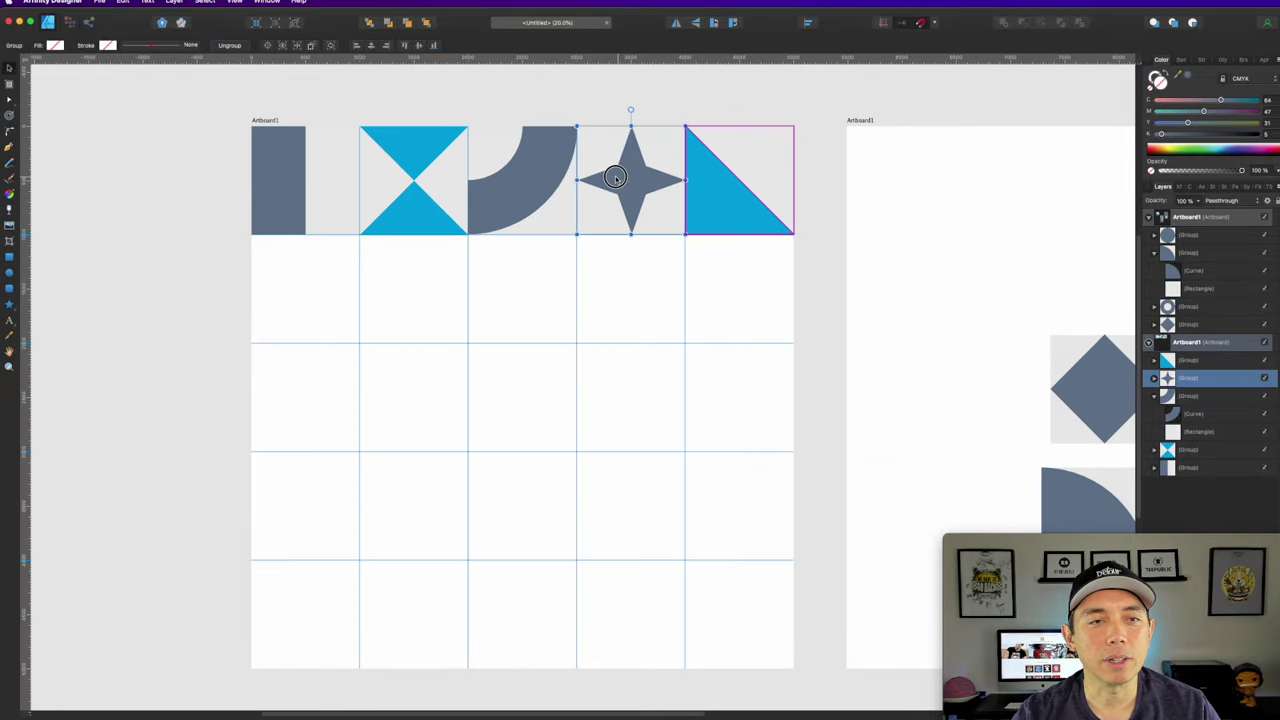
{"action": "left_click", "coordinate": [793, 273]}
Place the ring tile in the second cell and the diamond tile in the fifth cell of the second row.
{"action": "scroll", "coordinate": [955, 275], "scroll_direction": "right", "scroll_amount": 5}
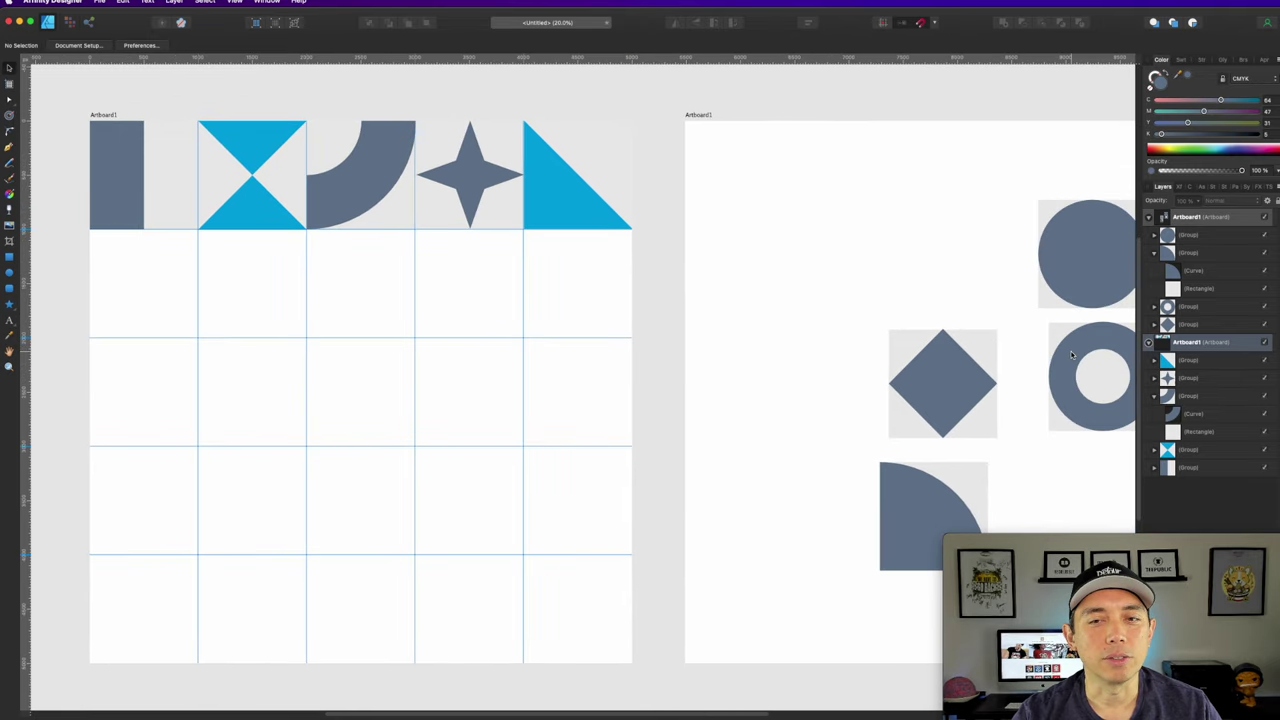
{"action": "left_click", "coordinate": [1071, 354]}
{"action": "left_click_drag", "start_coordinate": [1080, 373], "coordinate": [229, 274]}
{"action": "left_click_drag", "start_coordinate": [958, 378], "coordinate": [588, 278]}
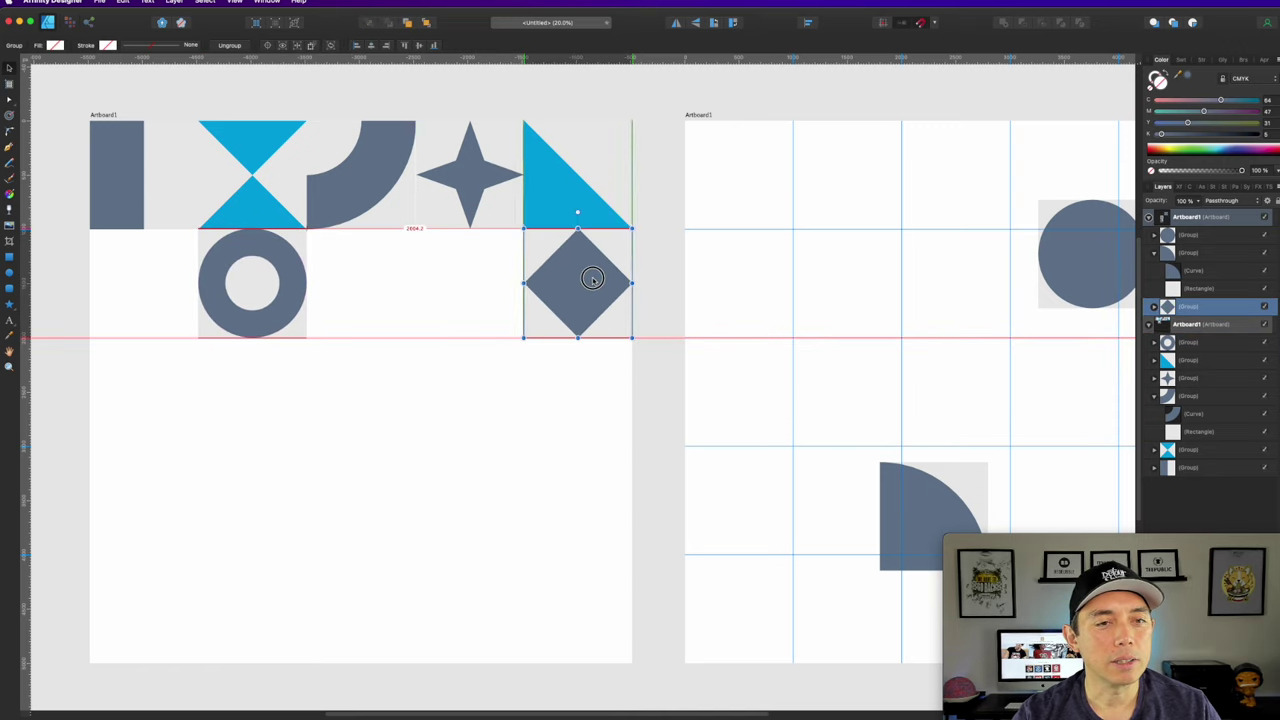
{"action": "left_click_drag", "start_coordinate": [1040, 290], "coordinate": [890, 284]}
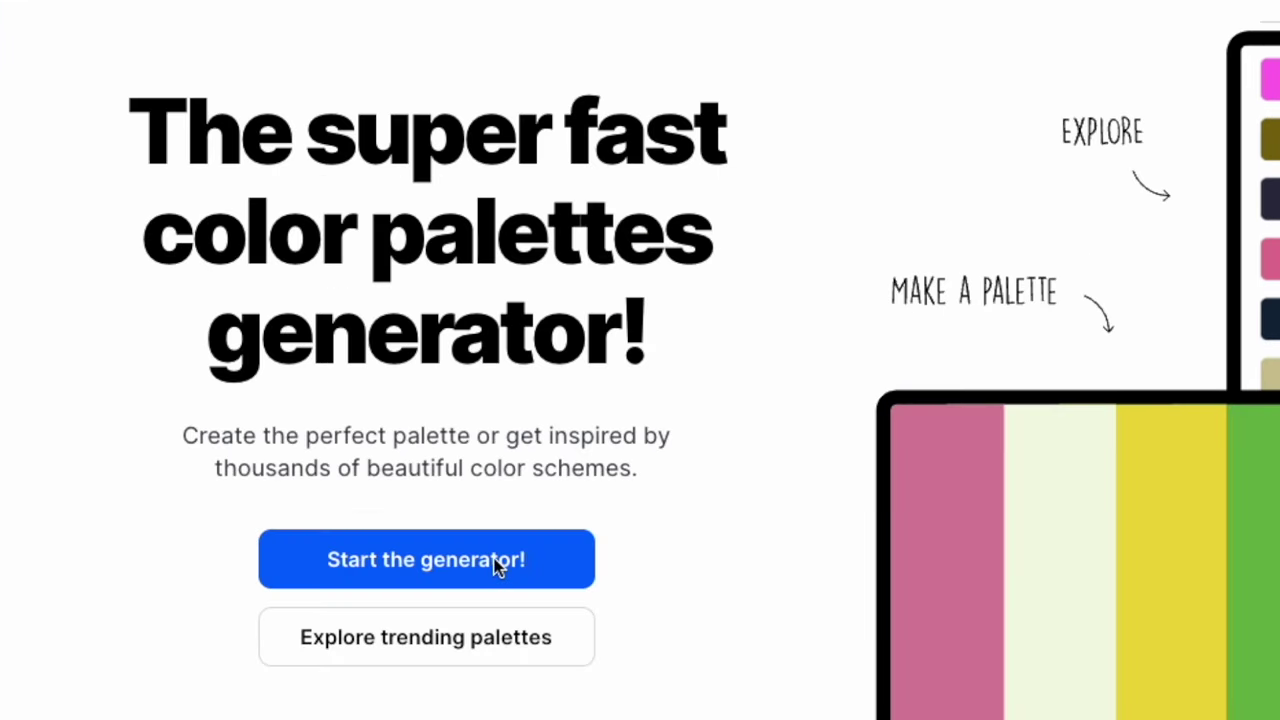
Generate a new random five-colour palette in the Coolors generator and capture a screenshot of its colour stripes.
{"action": "left_click", "coordinate": [447, 566]}
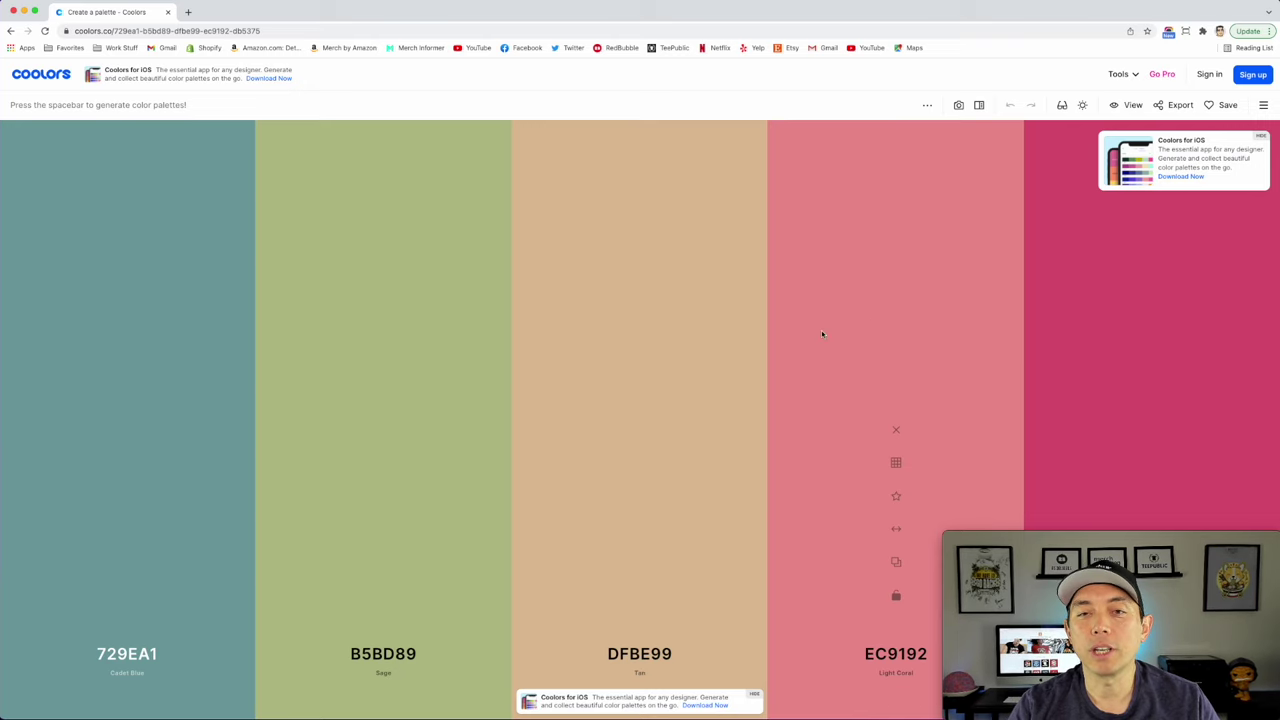
{"action": "key", "text": "space"}
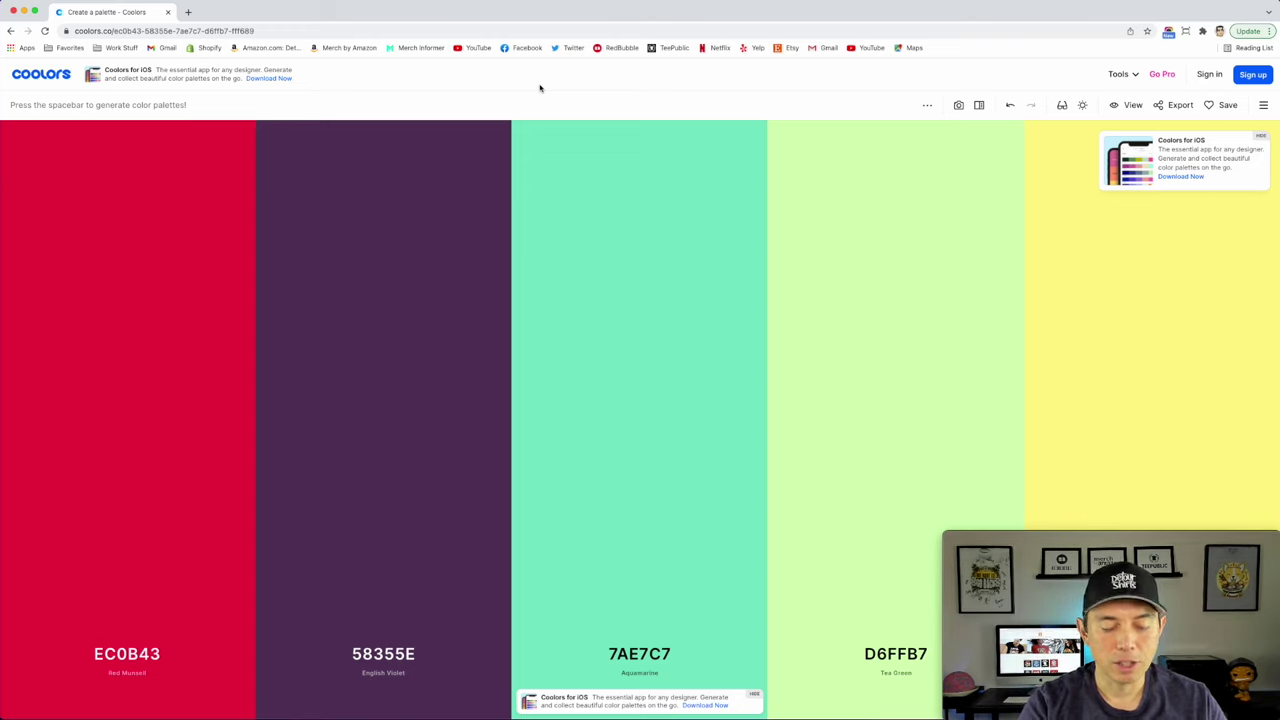
{"action": "key", "text": "super+shift+4"}
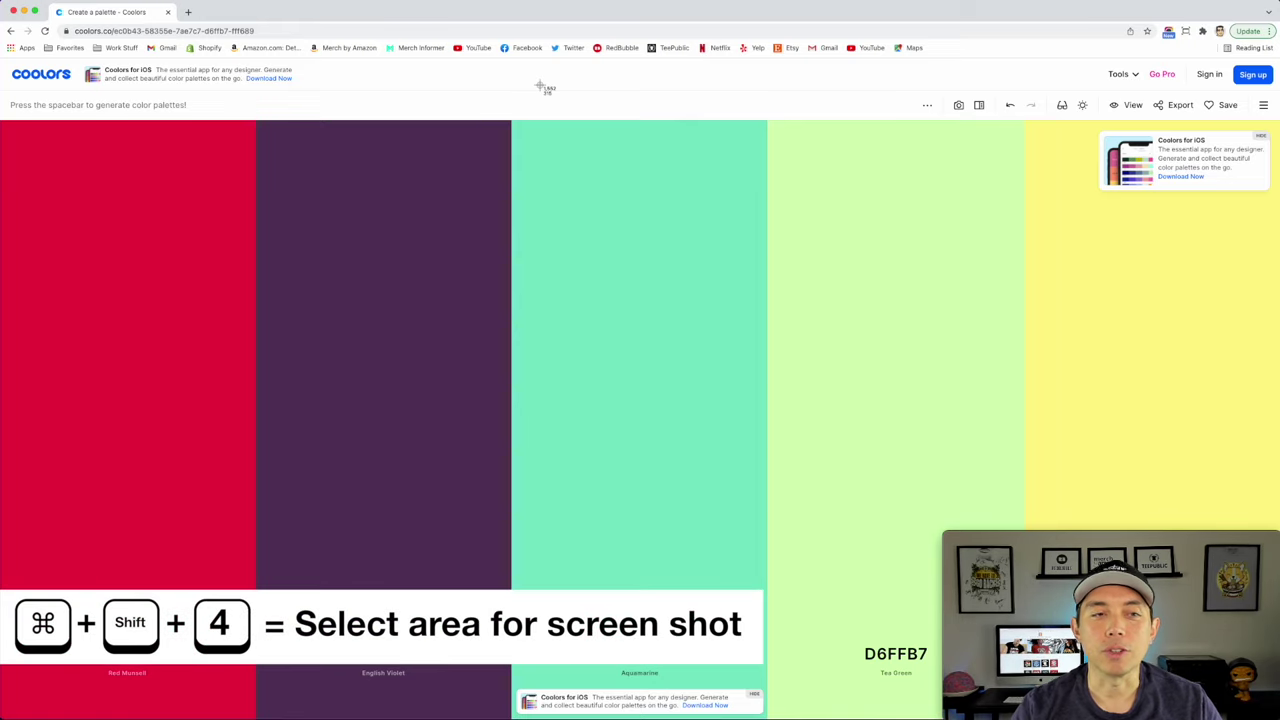
{"action": "left_click_drag", "start_coordinate": [20, 175], "coordinate": [1262, 513]}
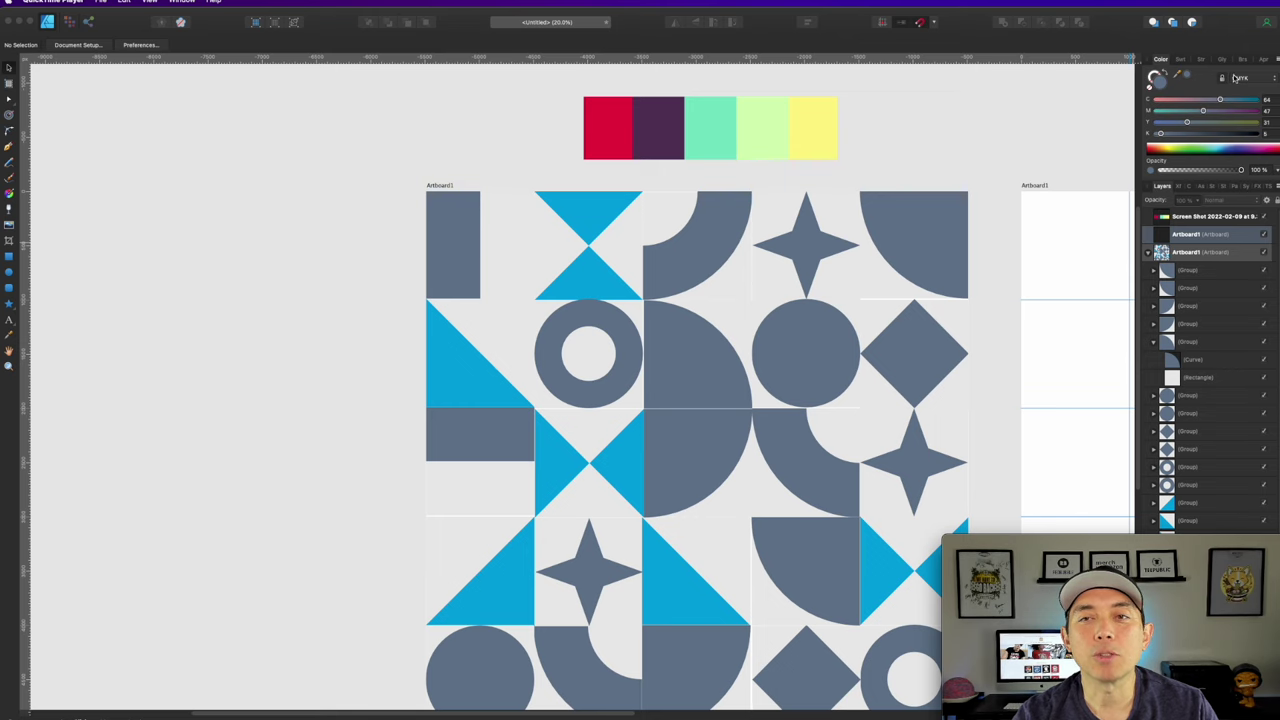
Switch to Affinity Designer and sample a colour from the palette screenshot for the first tile's dark rectangle.
{"action": "left_click", "coordinate": [464, 236]}
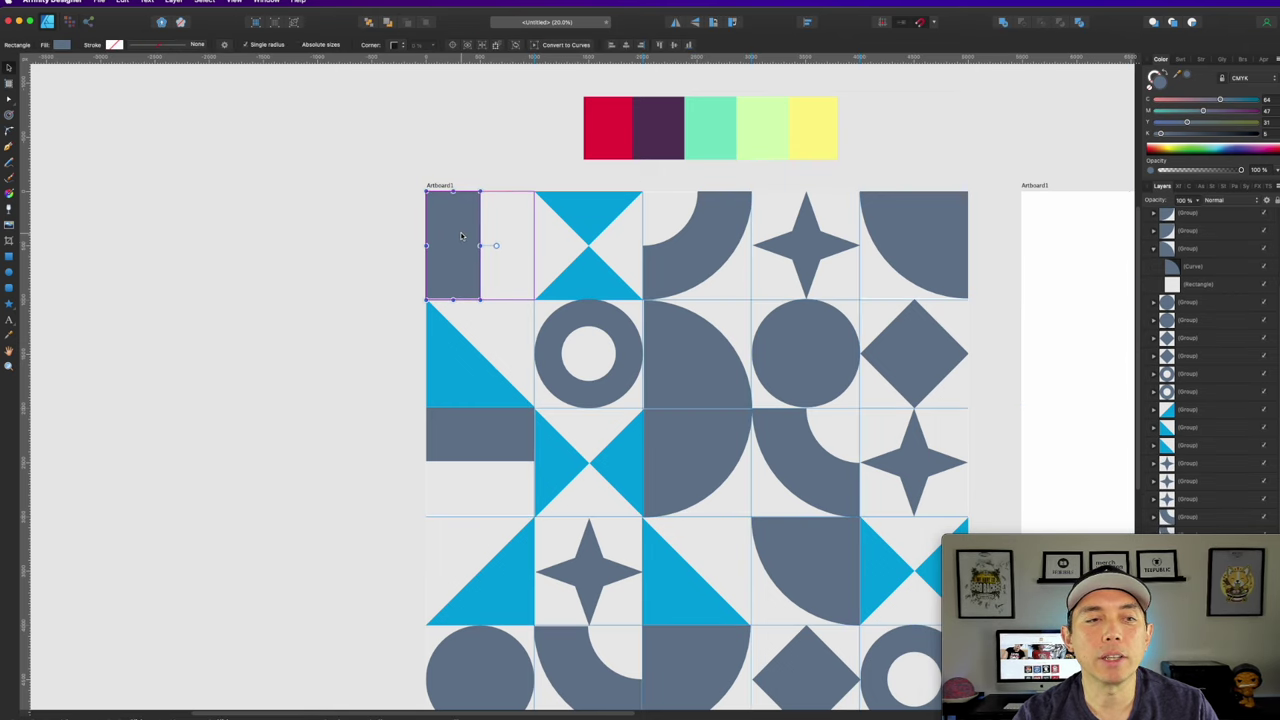
{"action": "left_click_drag", "start_coordinate": [1190, 78], "coordinate": [735, 97]}
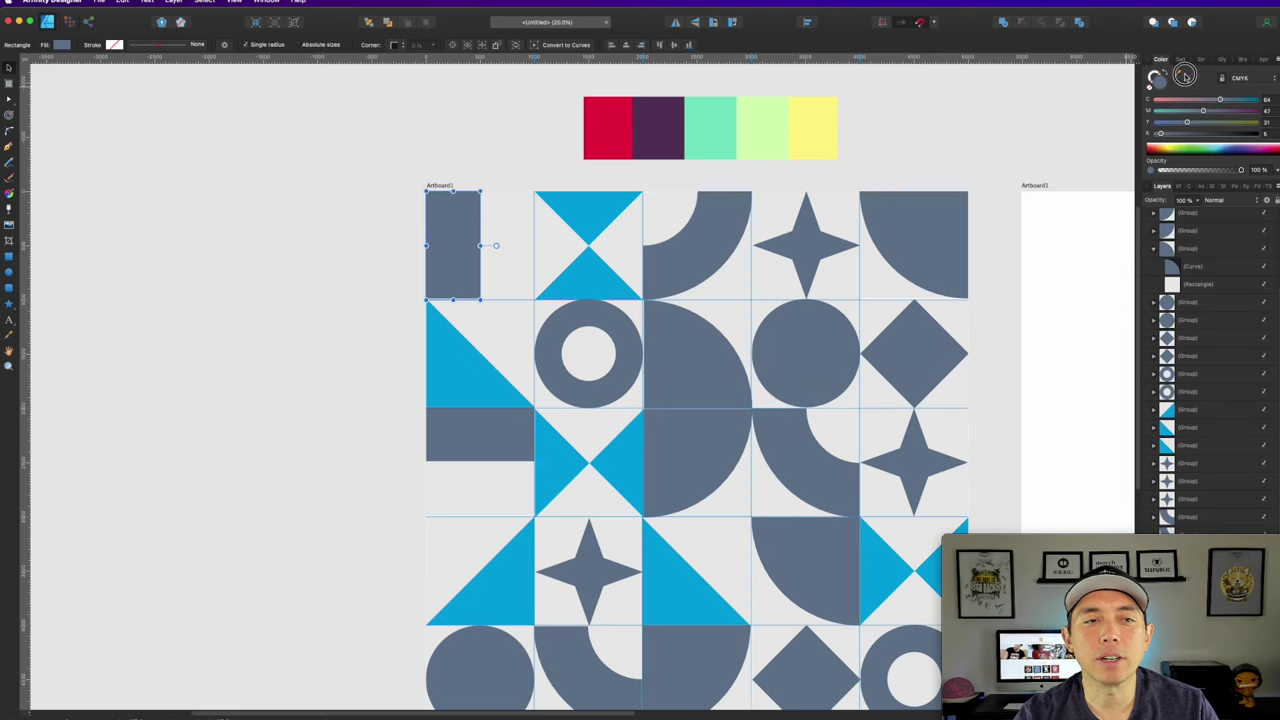
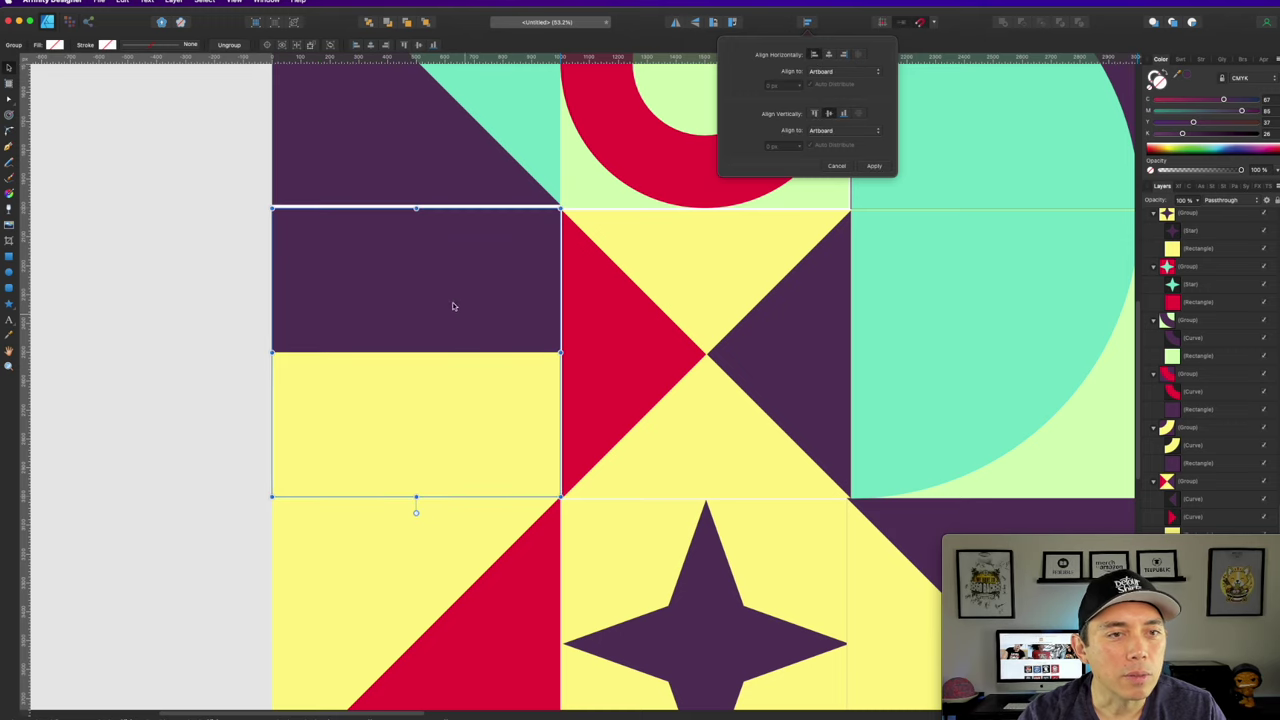
Close the gap between the red and yellow triangle tile in the first column and the yellow circle tile below it.
{"action": "left_click", "coordinate": [440, 500]}
{"action": "left_click_drag", "start_coordinate": [314, 497], "coordinate": [386, 291]}
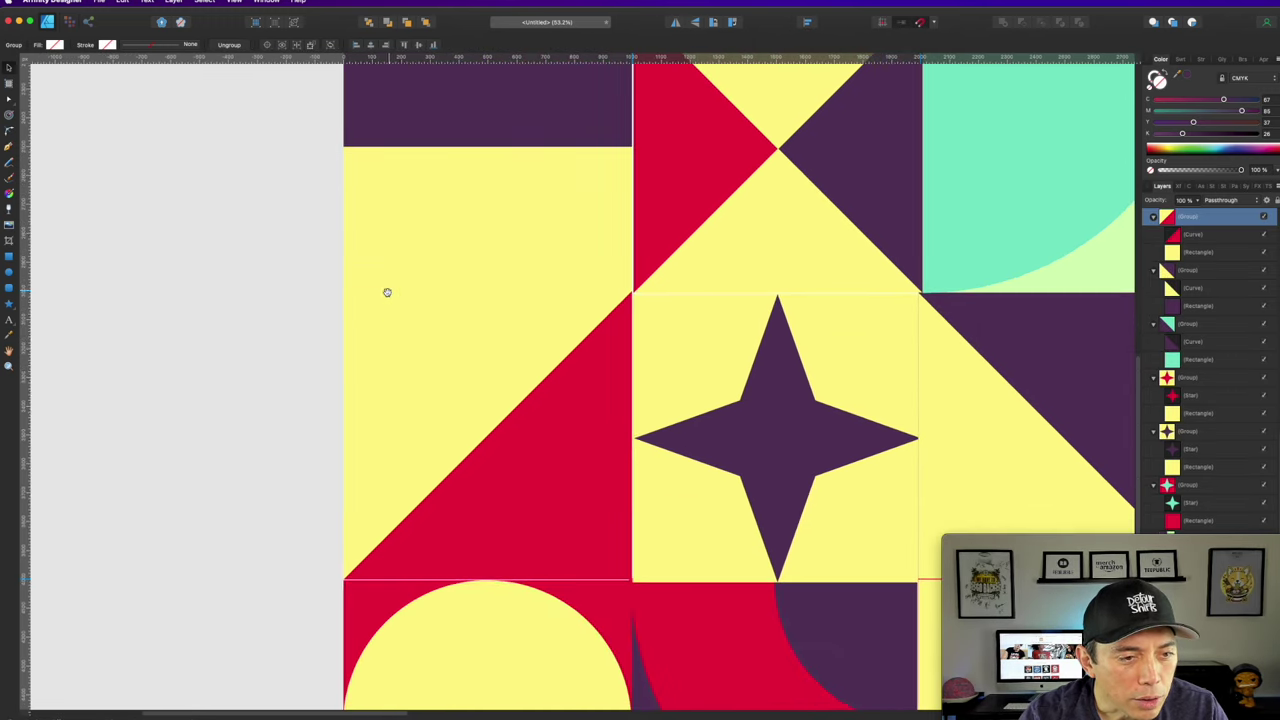
{"action": "left_click_drag", "start_coordinate": [468, 414], "coordinate": [469, 416]}
{"action": "scroll", "coordinate": [440, 490], "scroll_direction": "down", "scroll_amount": 3}
{"action": "left_click", "coordinate": [468, 533]}
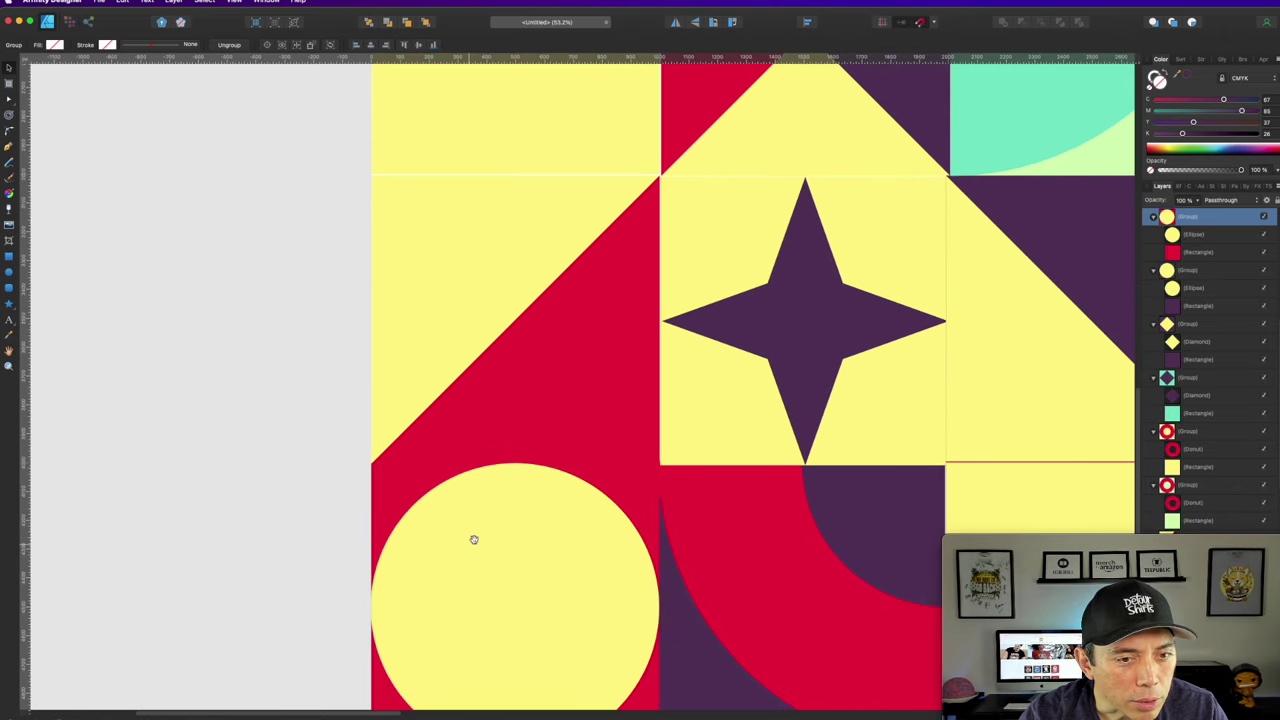
{"action": "scroll", "coordinate": [468, 470], "scroll_direction": "down", "scroll_amount": 2}
{"action": "left_click", "coordinate": [466, 411]}
Align the bottom-row red quarter-ring tile vertically to the bottom edge of the artboard.
{"action": "left_click", "coordinate": [726, 498]}
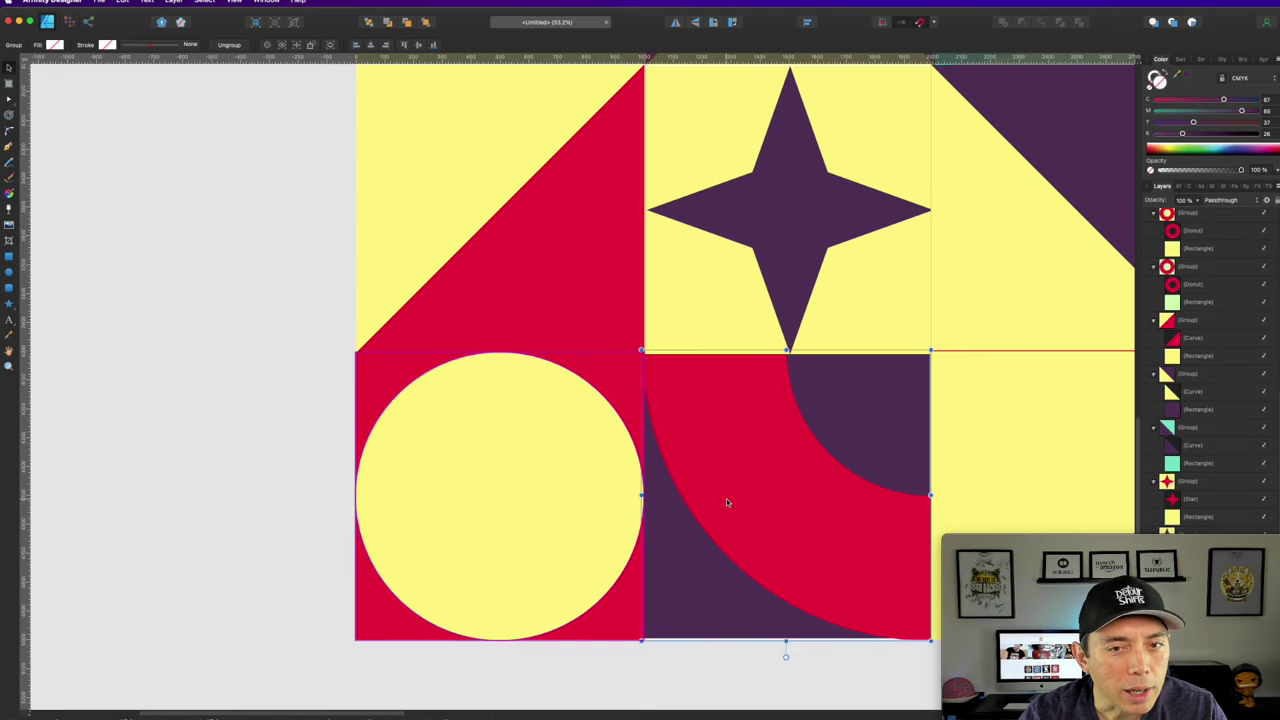
{"action": "left_click", "coordinate": [808, 23]}
{"action": "left_click", "coordinate": [843, 113]}
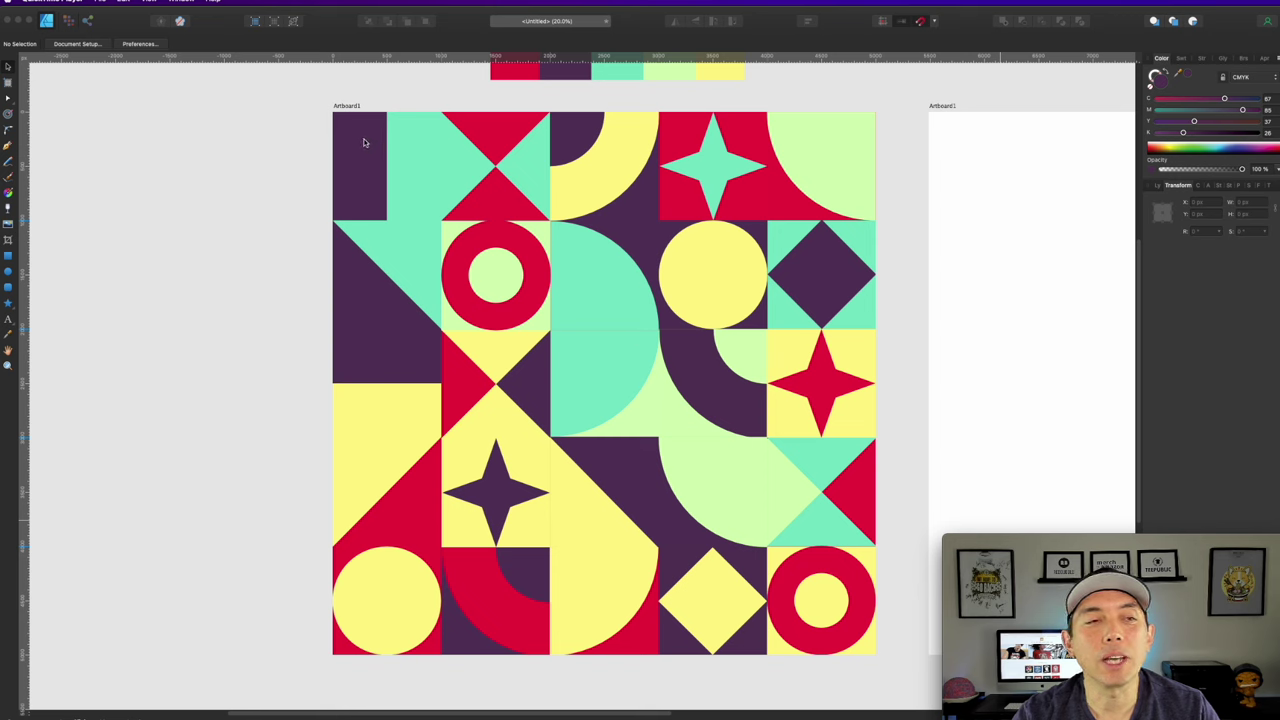
Export the finished pattern artboard as a 5000 × 5000 px PNG named "Neo Geo" to the Desktop.
{"action": "left_click", "coordinate": [349, 107]}
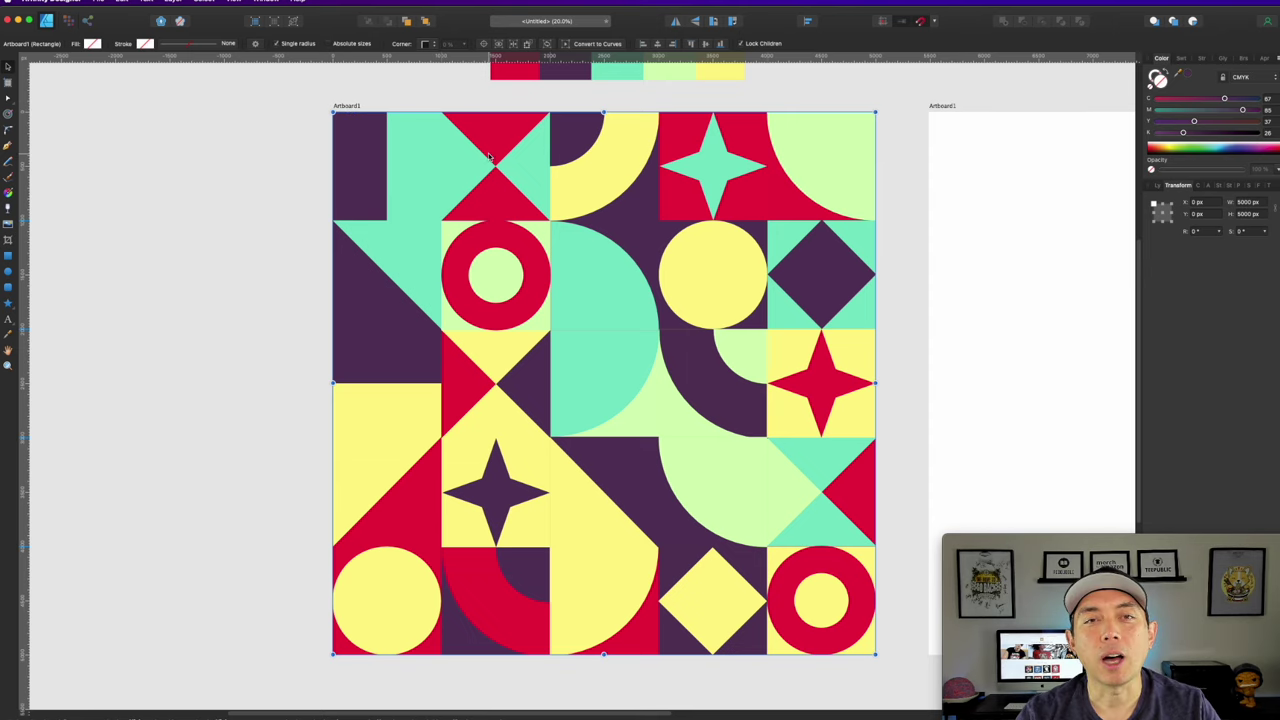
{"action": "key", "text": "super+alt+shift+s"}
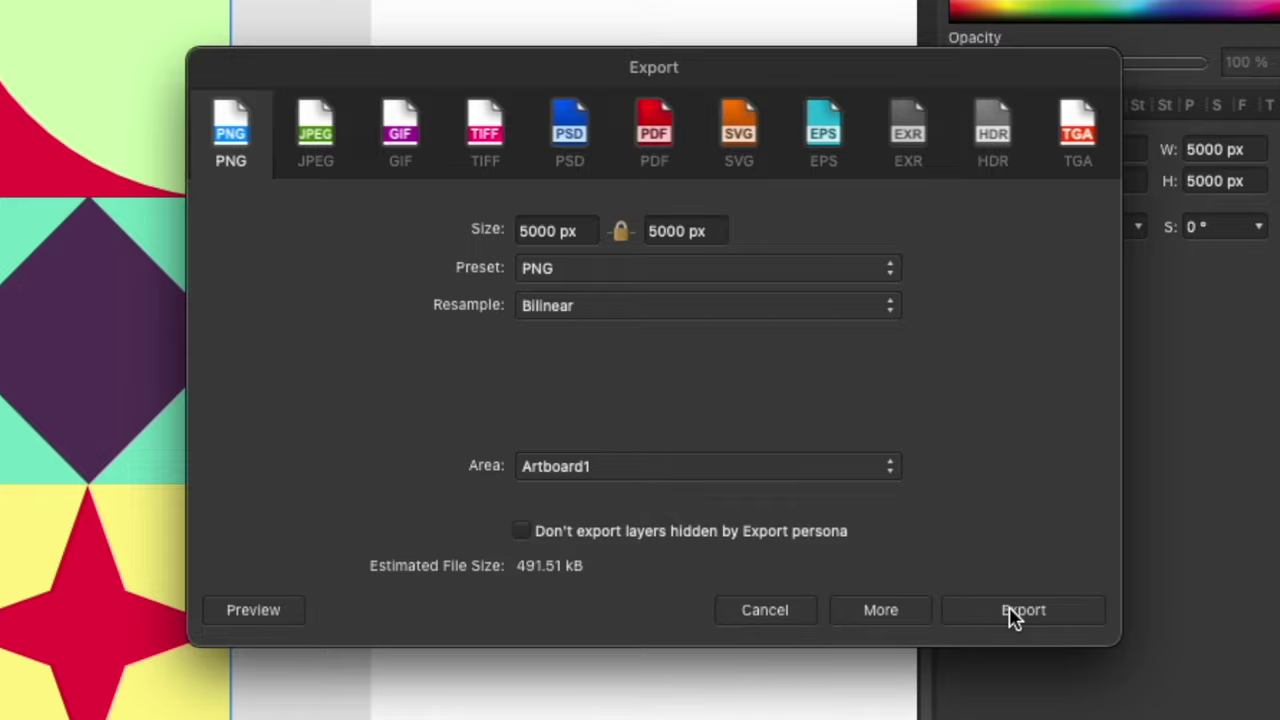
{"action": "left_click", "coordinate": [1013, 615]}
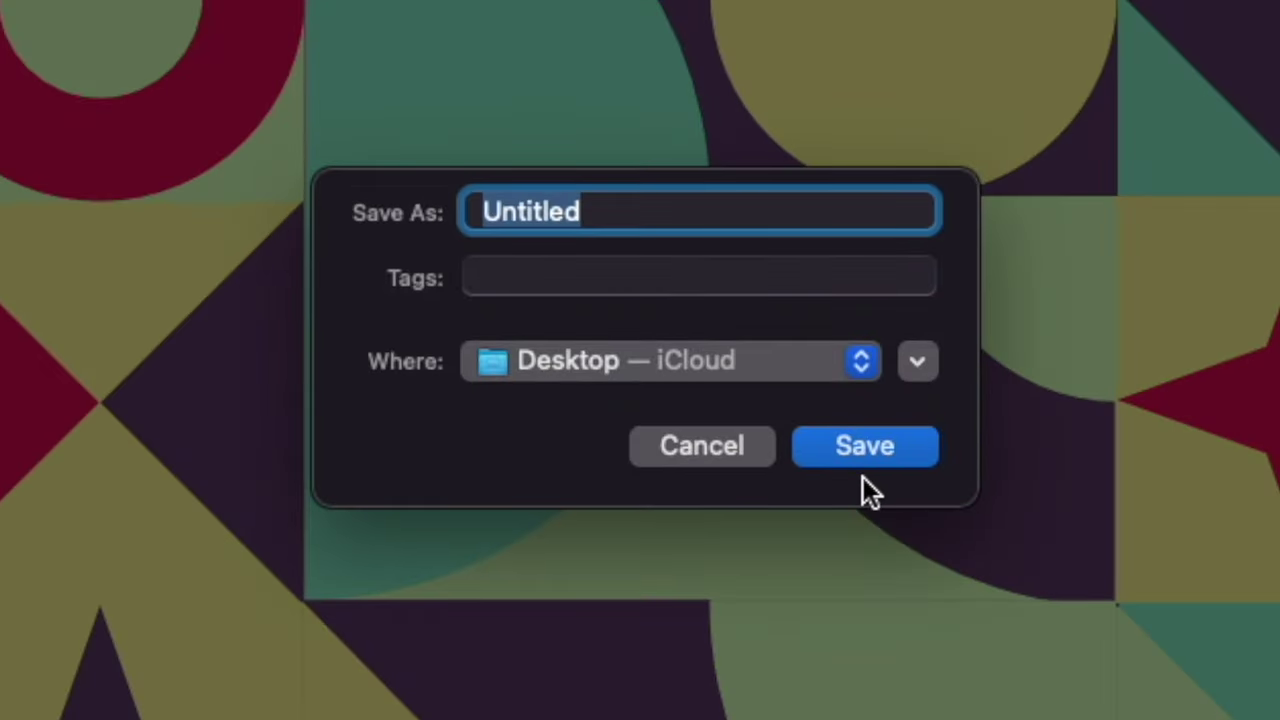
{"action": "type", "text": "Neo Geo"}
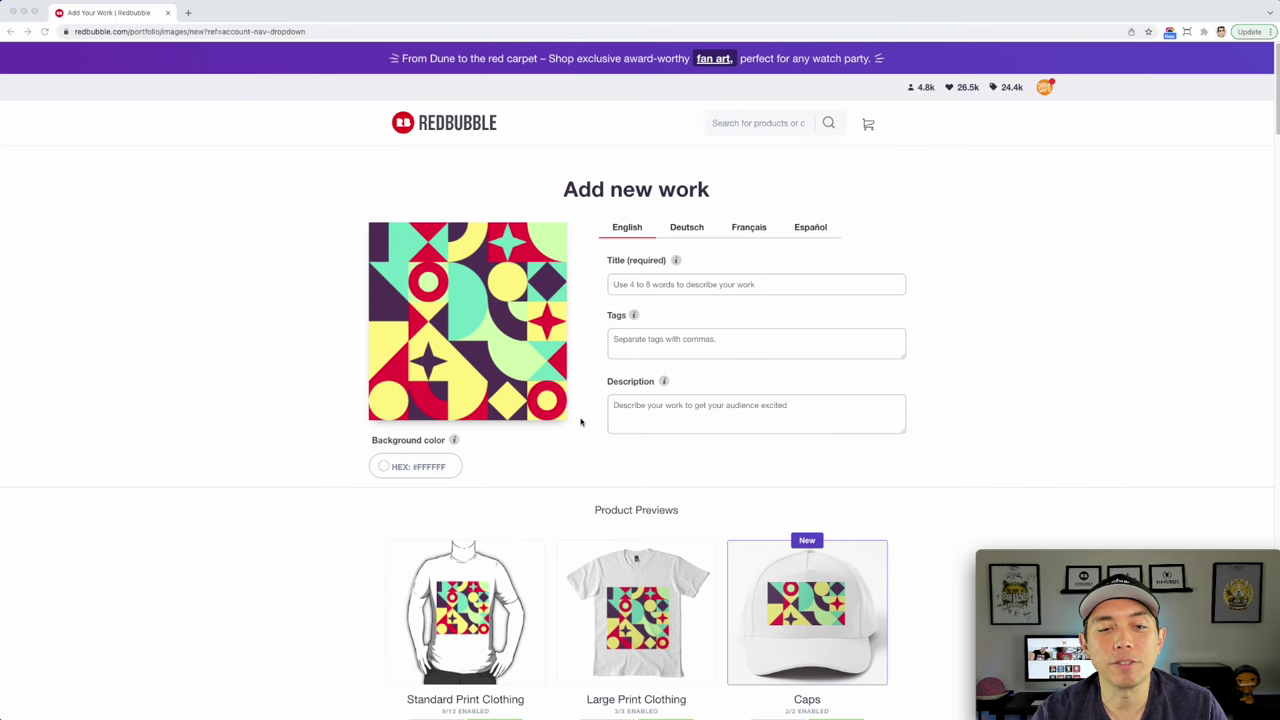
On the Redbubble upload page, apply a regular grid pattern at 14% image scale to Phone Cases & Skins.
{"action": "scroll", "coordinate": [580, 420], "scroll_direction": "down", "scroll_amount": 5}
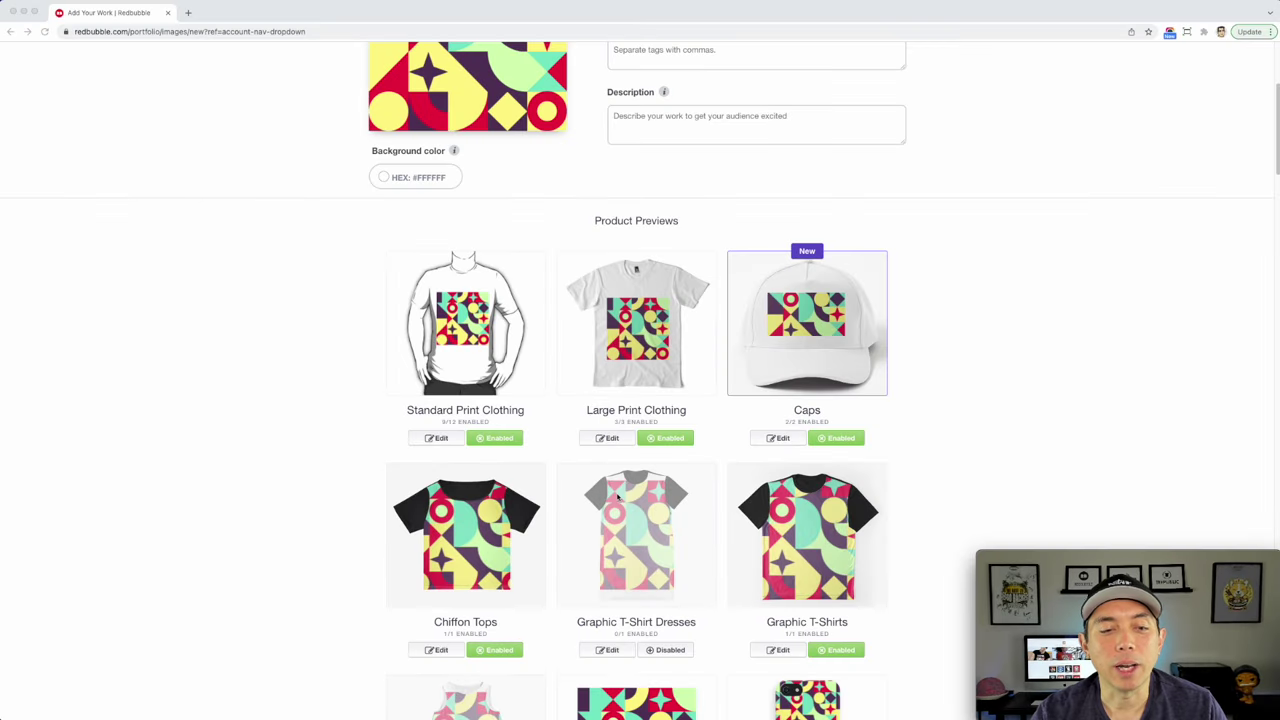
{"action": "scroll", "coordinate": [618, 497], "scroll_direction": "down", "scroll_amount": 2}
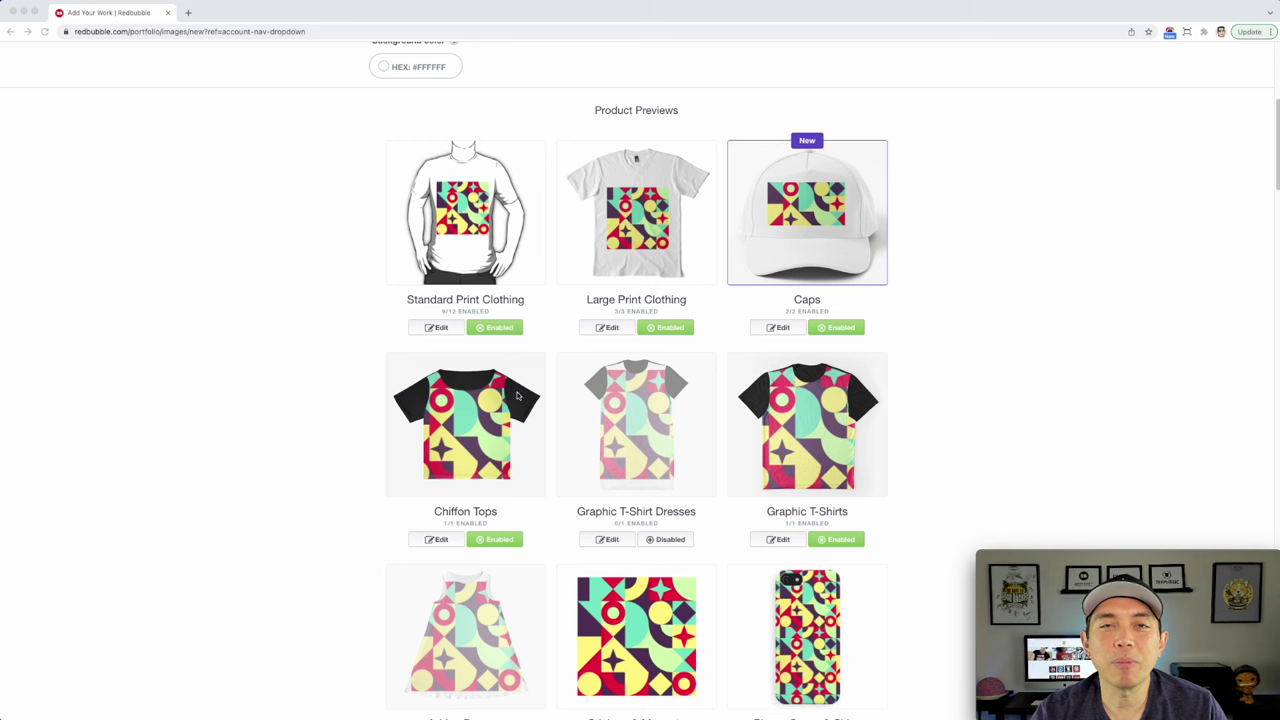
{"action": "scroll", "coordinate": [518, 397], "scroll_direction": "down", "scroll_amount": 6}
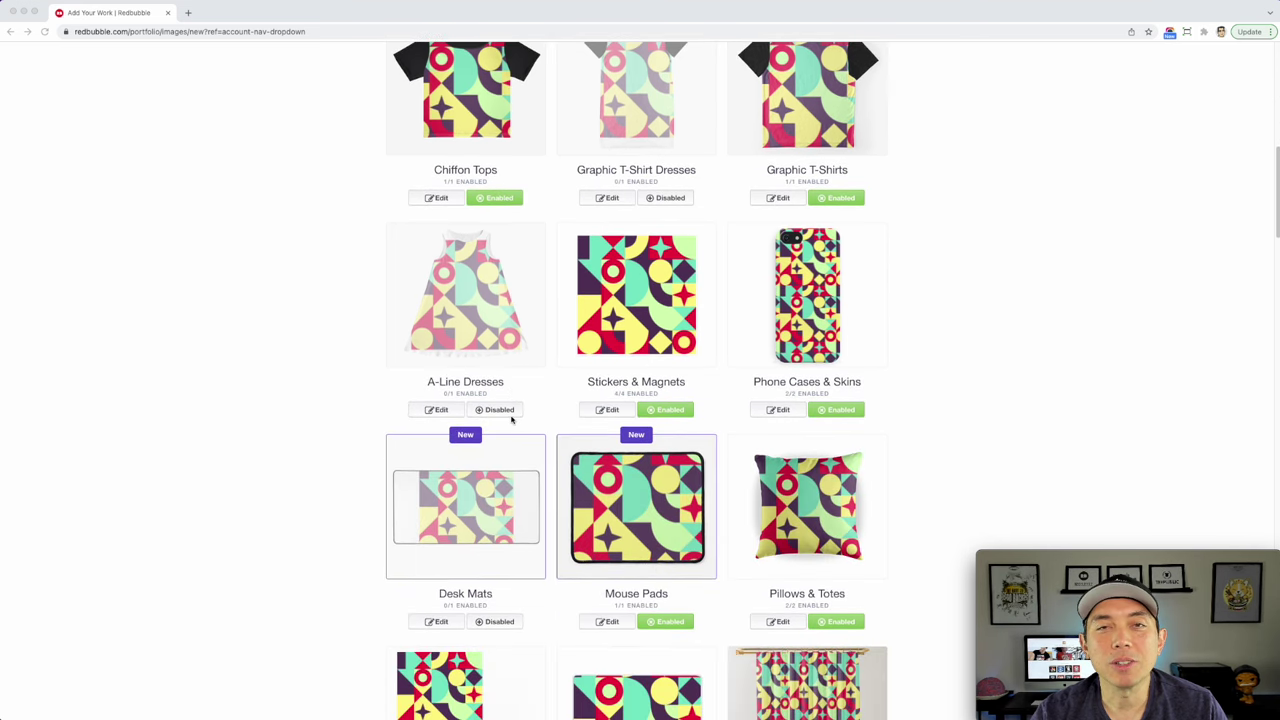
{"action": "left_click", "coordinate": [817, 288]}
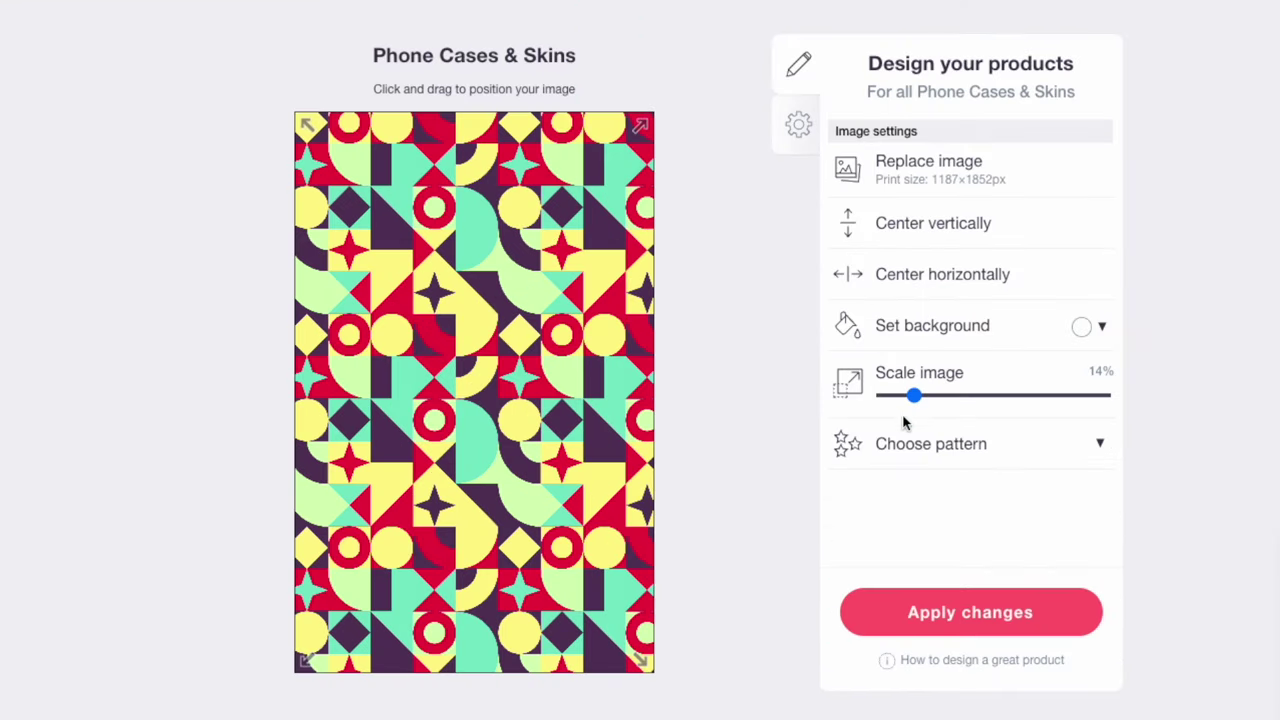
{"action": "left_click", "coordinate": [920, 443]}
{"action": "left_click", "coordinate": [1047, 449]}
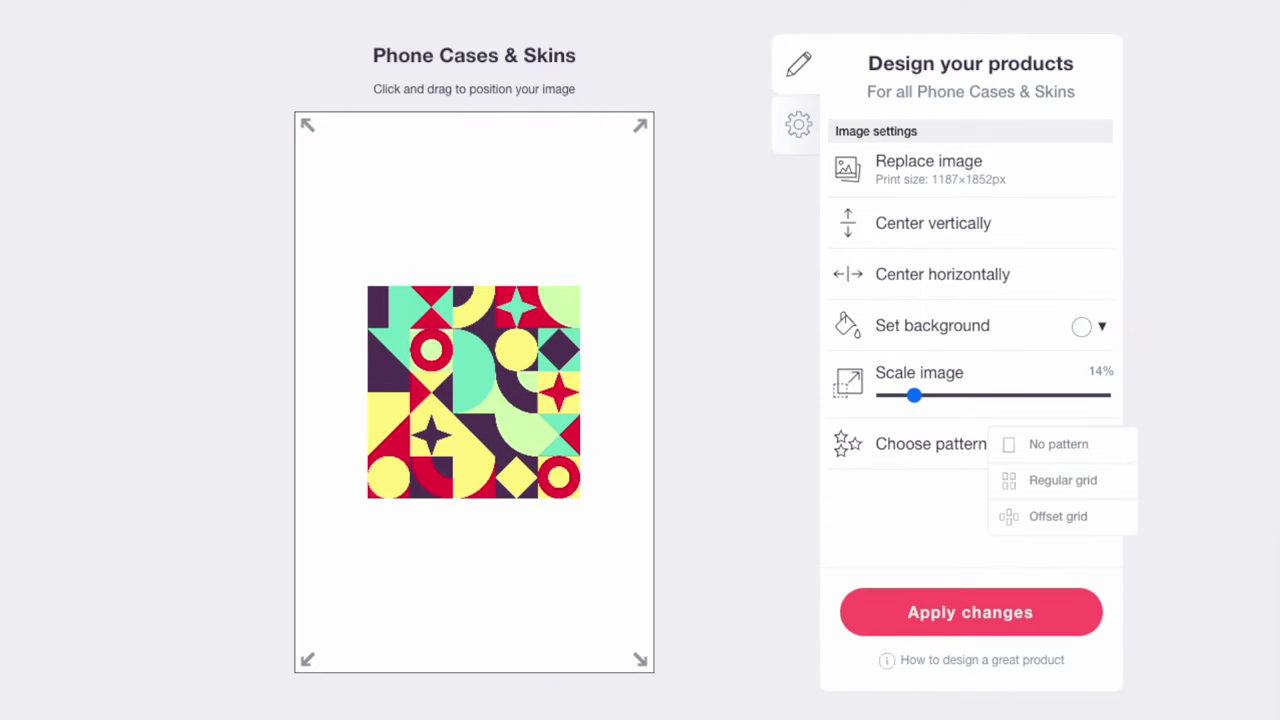
{"action": "left_click", "coordinate": [1061, 482]}
{"action": "mouse_move", "coordinate": [914, 395]}
{"action": "left_mouse_down"}
{"action": "mouse_move", "coordinate": [951, 395]}
{"action": "mouse_move", "coordinate": [883, 395]}
{"action": "mouse_move", "coordinate": [914, 395]}
{"action": "left_mouse_up"}
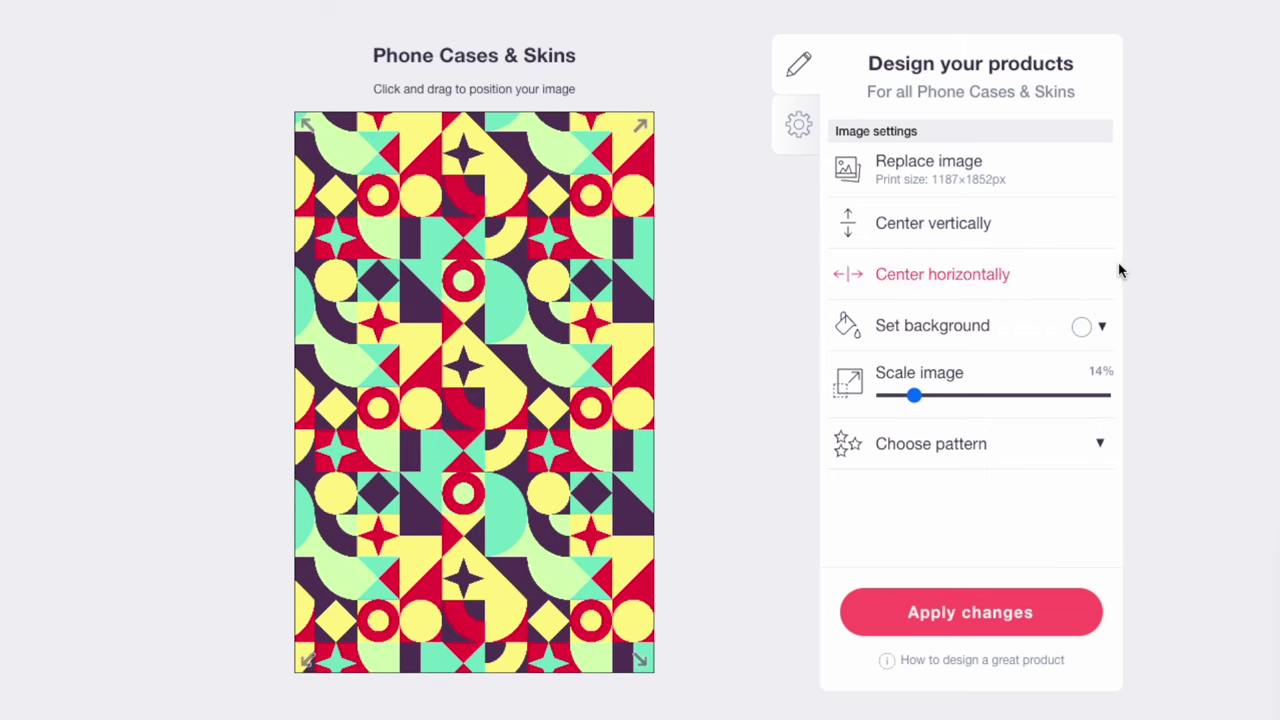
{"action": "left_click", "coordinate": [958, 612]}
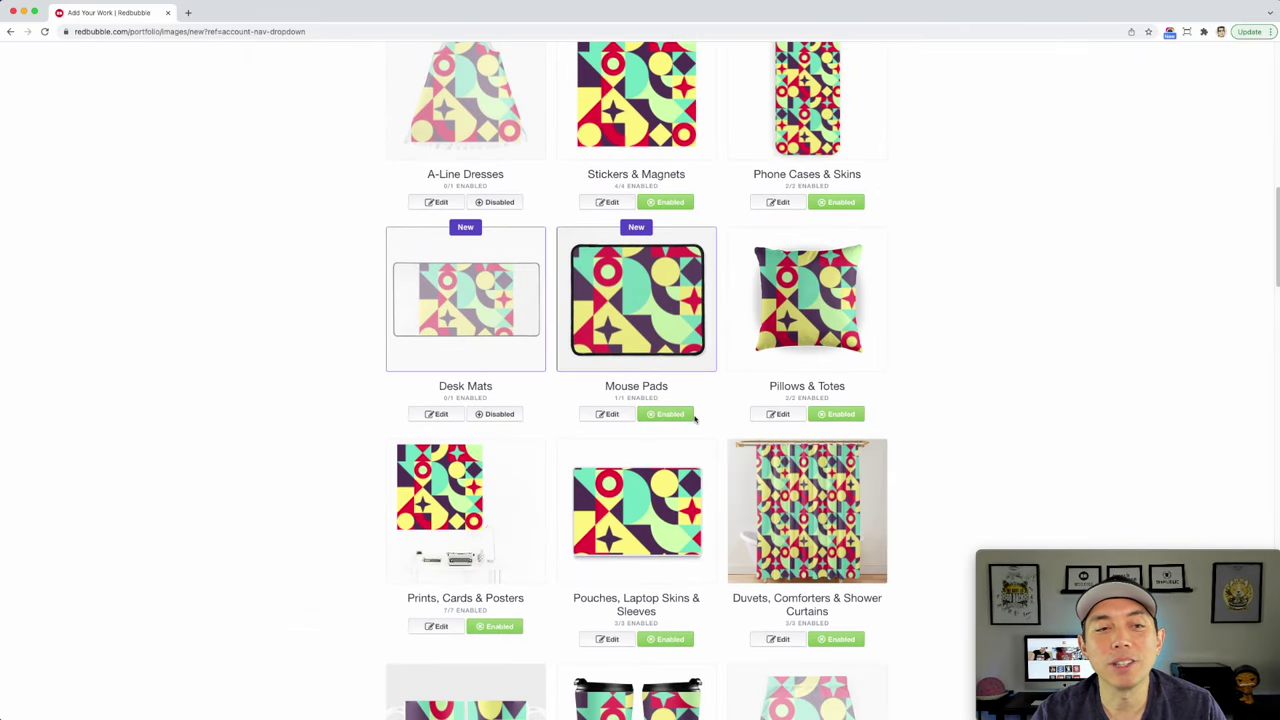
Apply an offset grid pattern at 44% image scale to Duvets, Comforters & Shower Curtains.
{"action": "scroll", "coordinate": [691, 414], "scroll_direction": "down", "scroll_amount": 3}
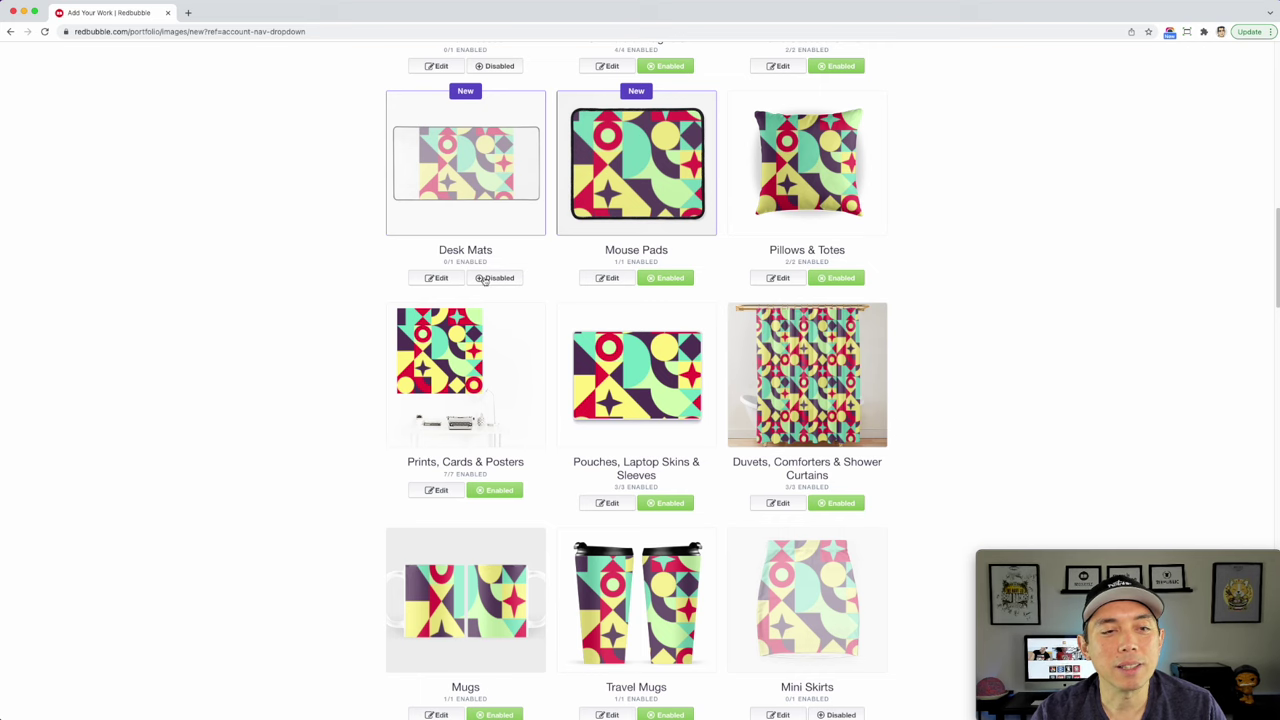
{"action": "scroll", "coordinate": [530, 355], "scroll_direction": "down", "scroll_amount": 2}
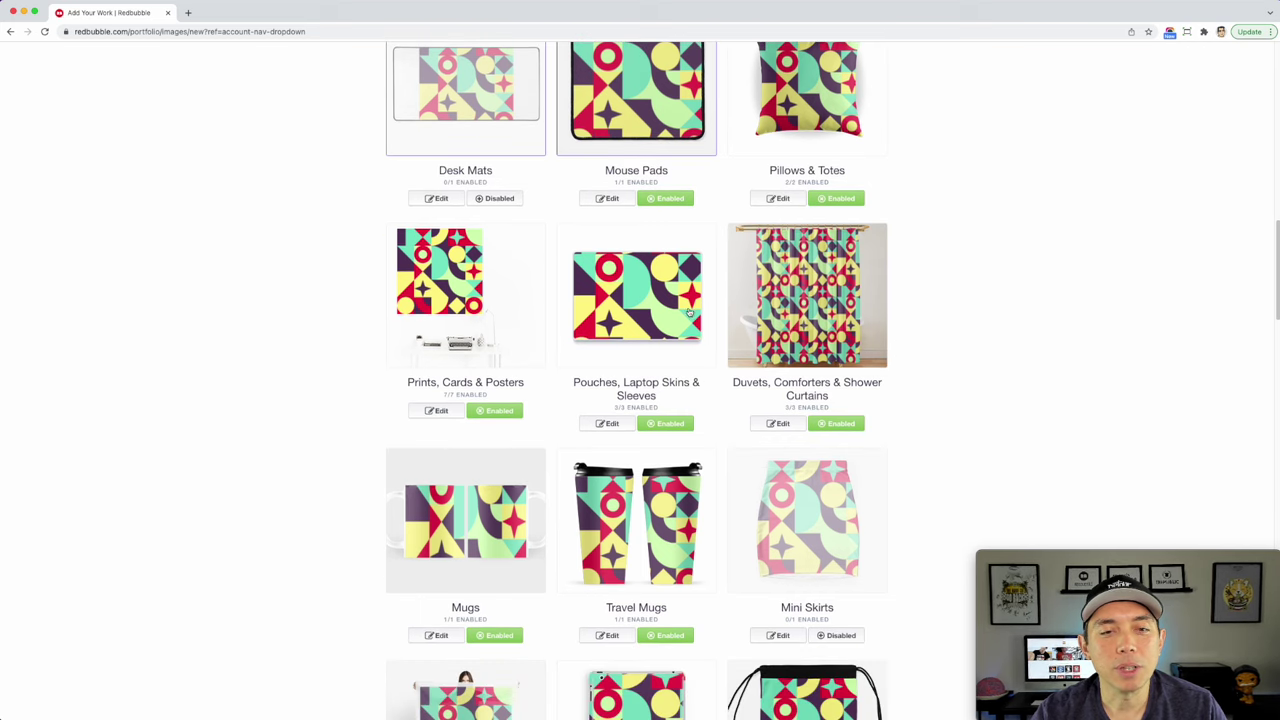
{"action": "scroll", "coordinate": [815, 242], "scroll_direction": "down", "scroll_amount": 1}
{"action": "left_click", "coordinate": [815, 242]}
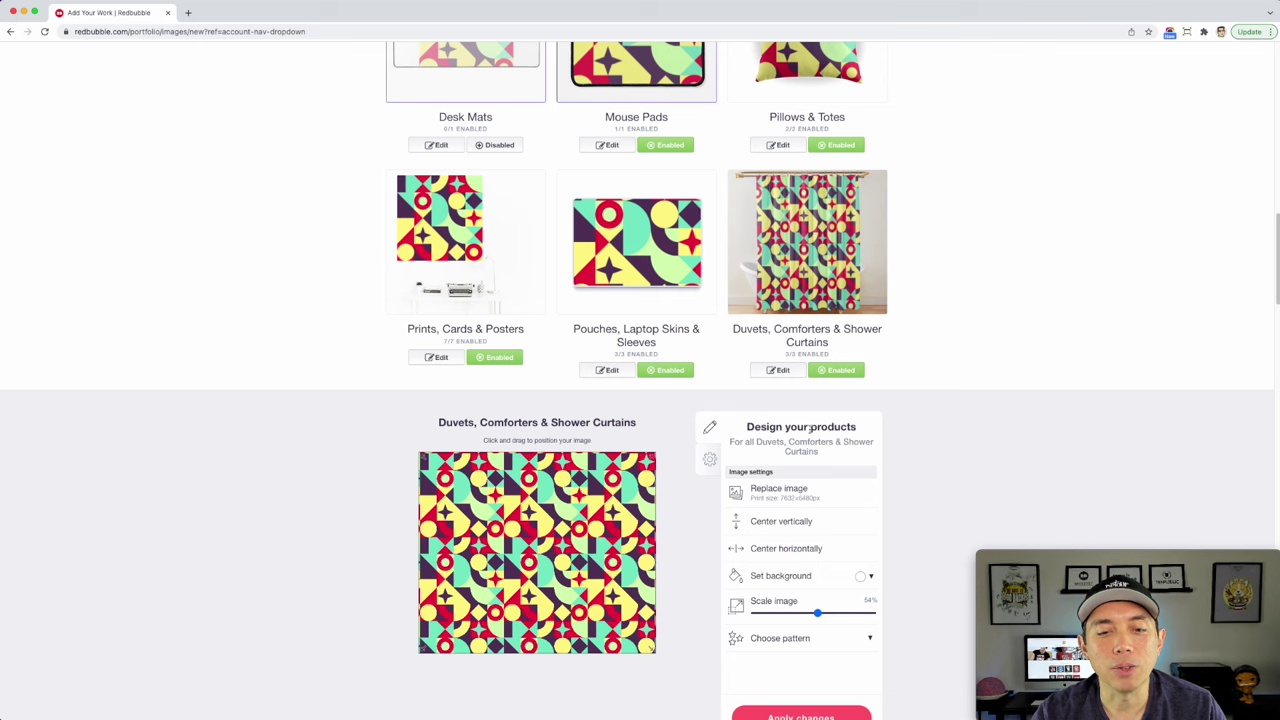
{"action": "scroll", "coordinate": [800, 490], "scroll_direction": "down", "scroll_amount": 2}
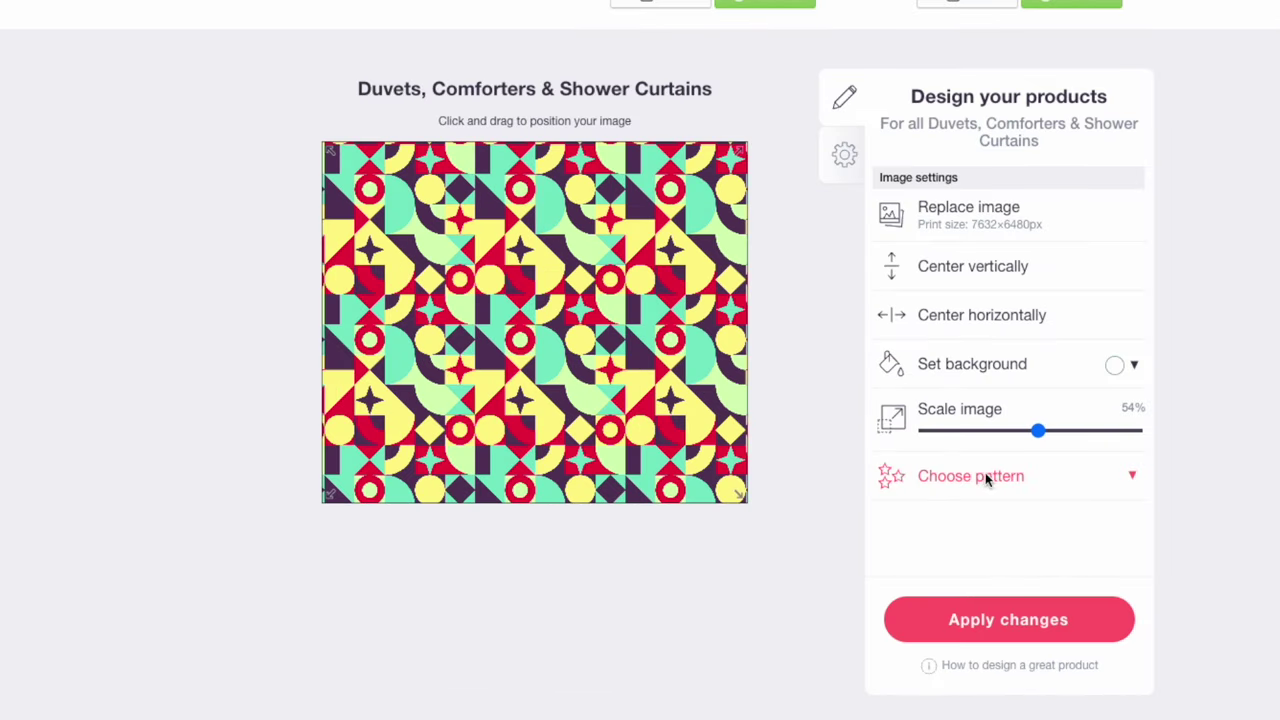
{"action": "left_click", "coordinate": [984, 475]}
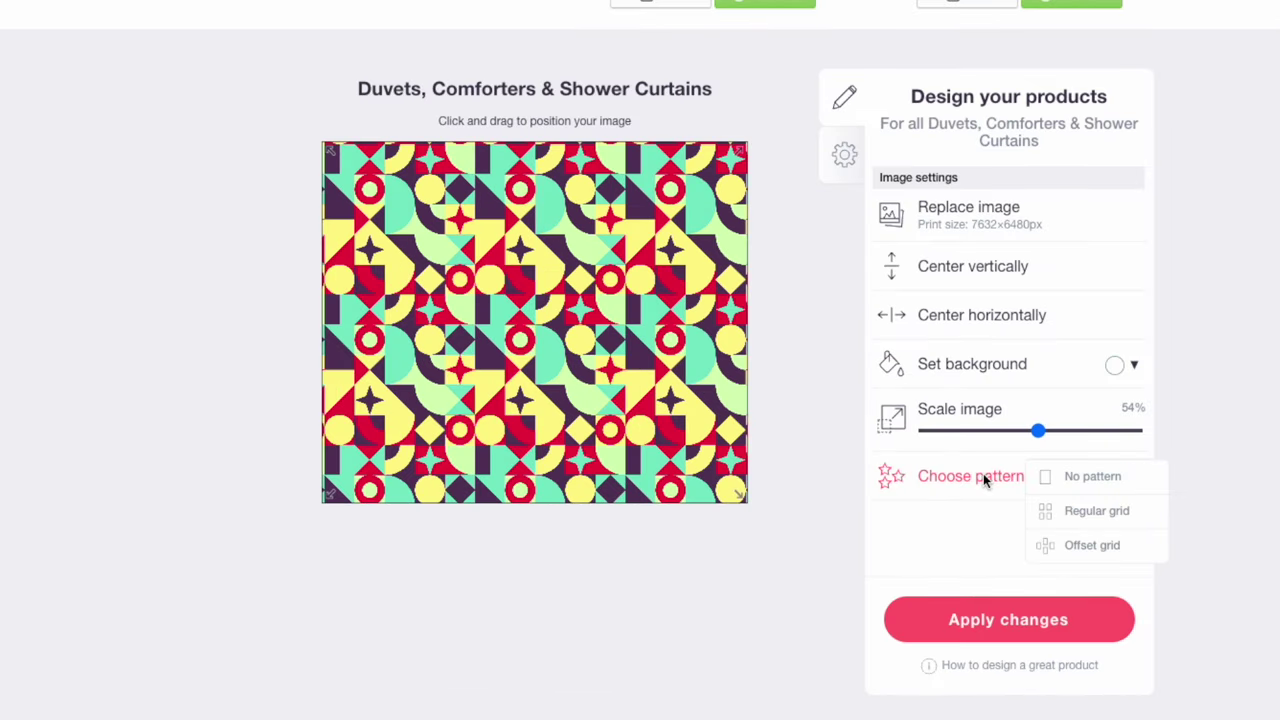
{"action": "left_click", "coordinate": [1089, 546]}
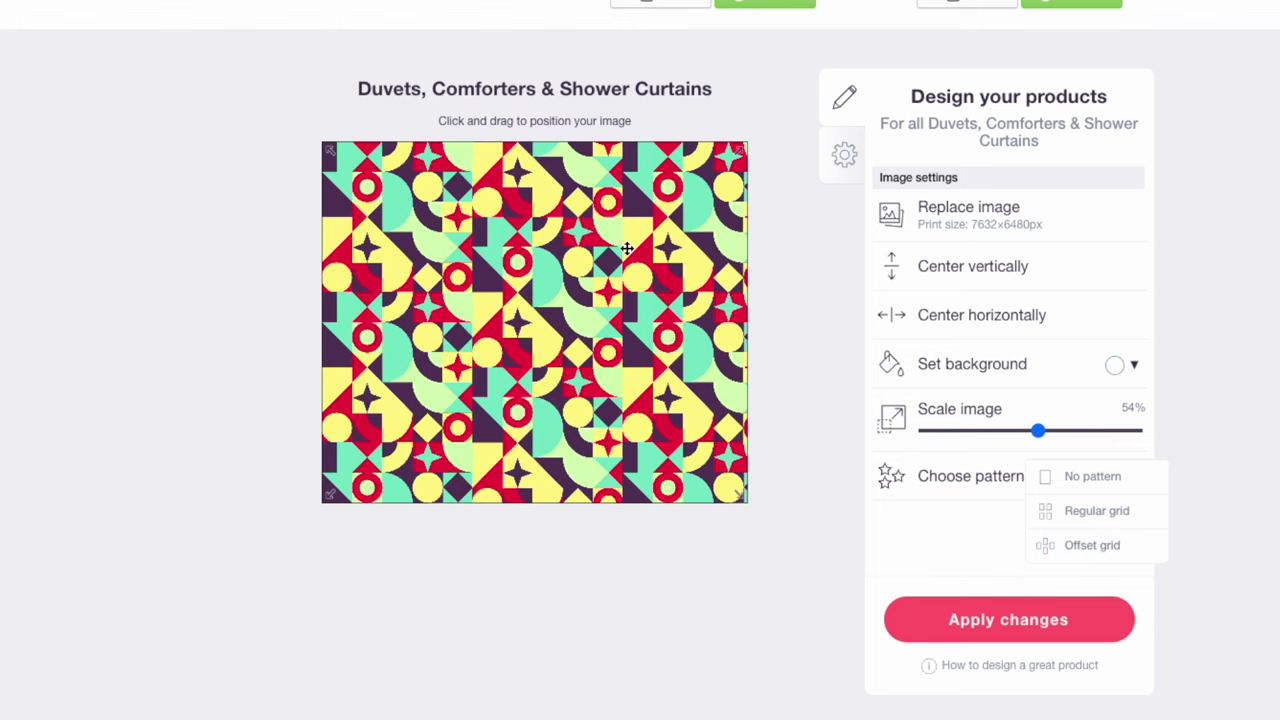
{"action": "left_click_drag", "start_coordinate": [1047, 437], "coordinate": [1017, 432]}
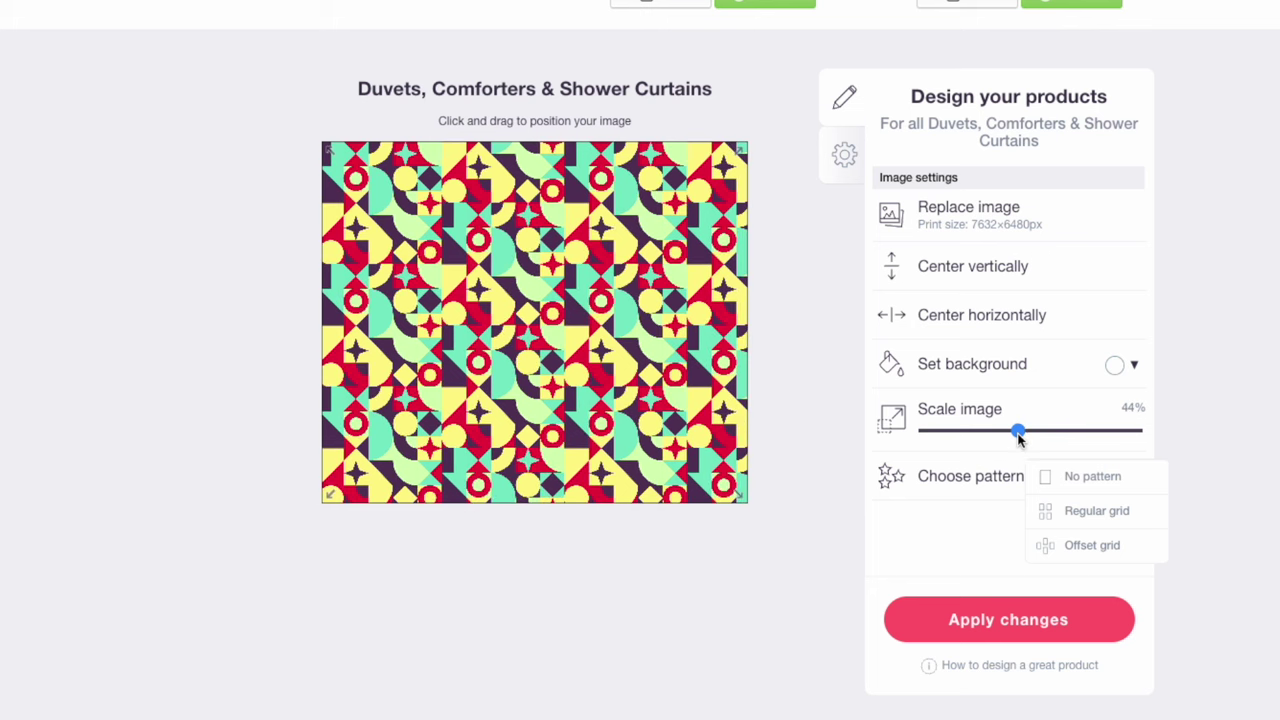
{"action": "left_click", "coordinate": [1026, 615]}
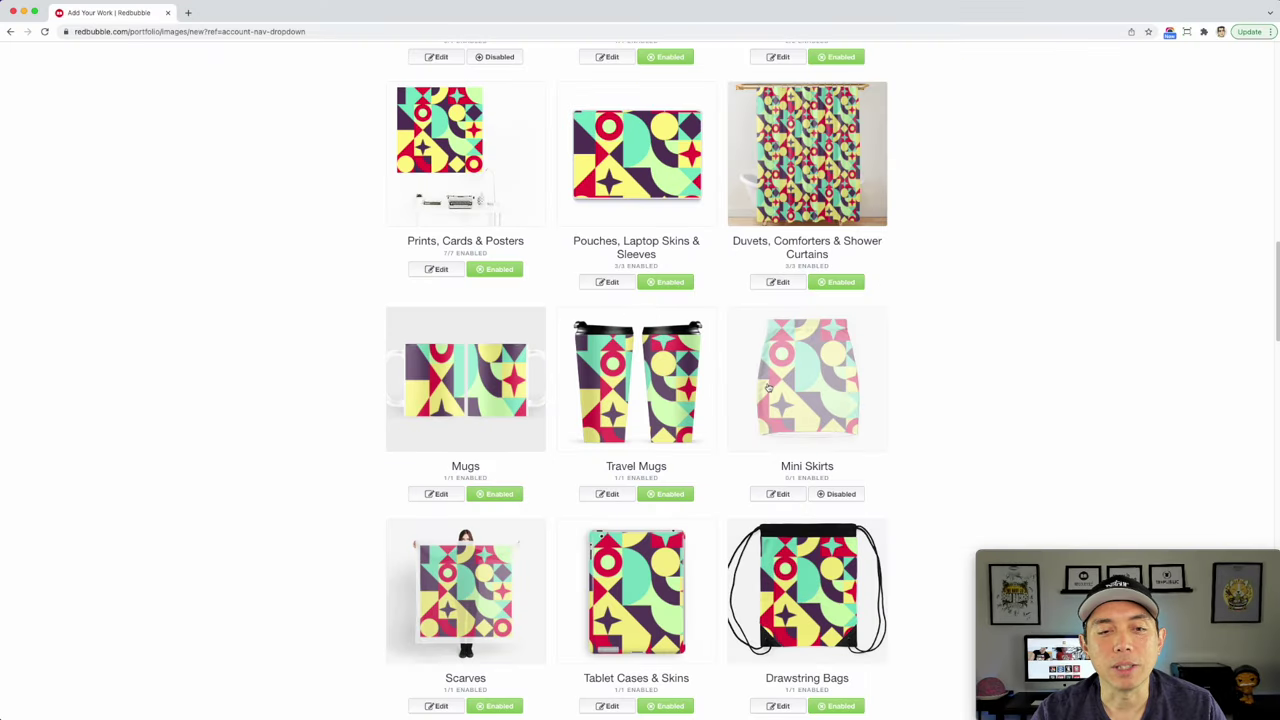
Examine how the design sits on the remaining product previews, from mugs and scarves down to pin buttons and masks.
{"action": "scroll", "coordinate": [683, 374], "scroll_direction": "down", "scroll_amount": 5}
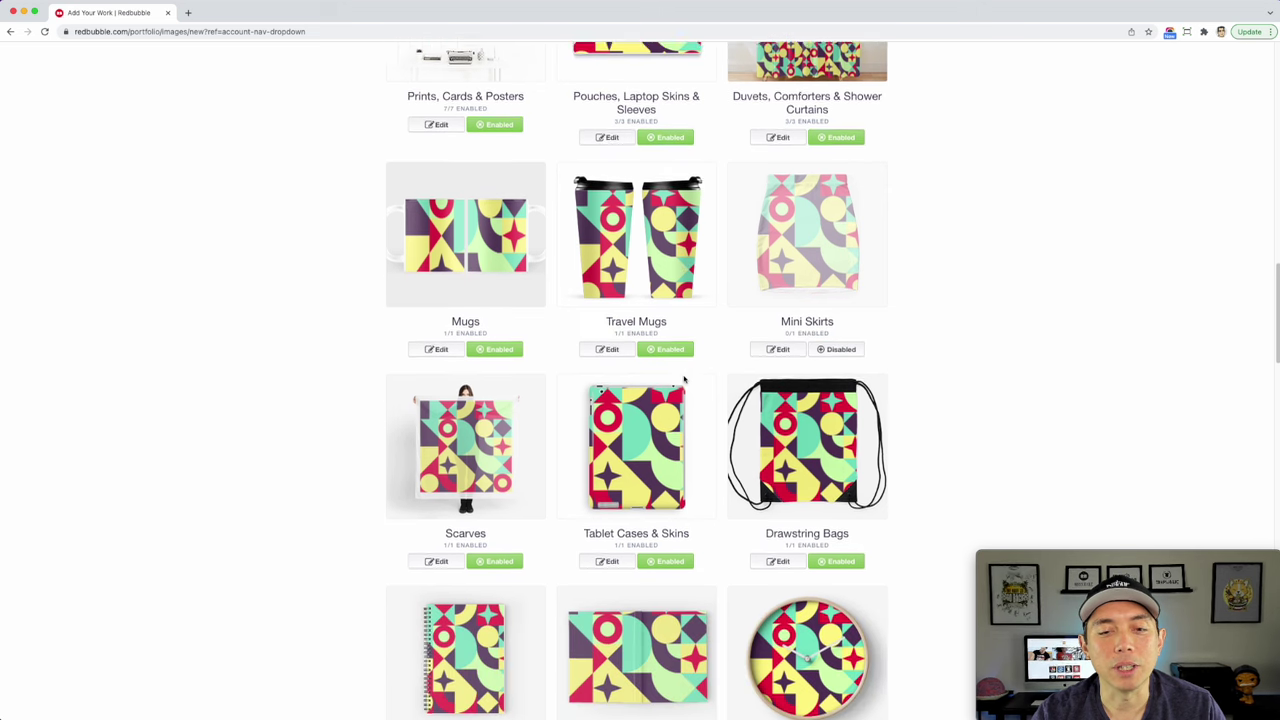
{"action": "scroll", "coordinate": [720, 380], "scroll_direction": "down", "scroll_amount": 5}
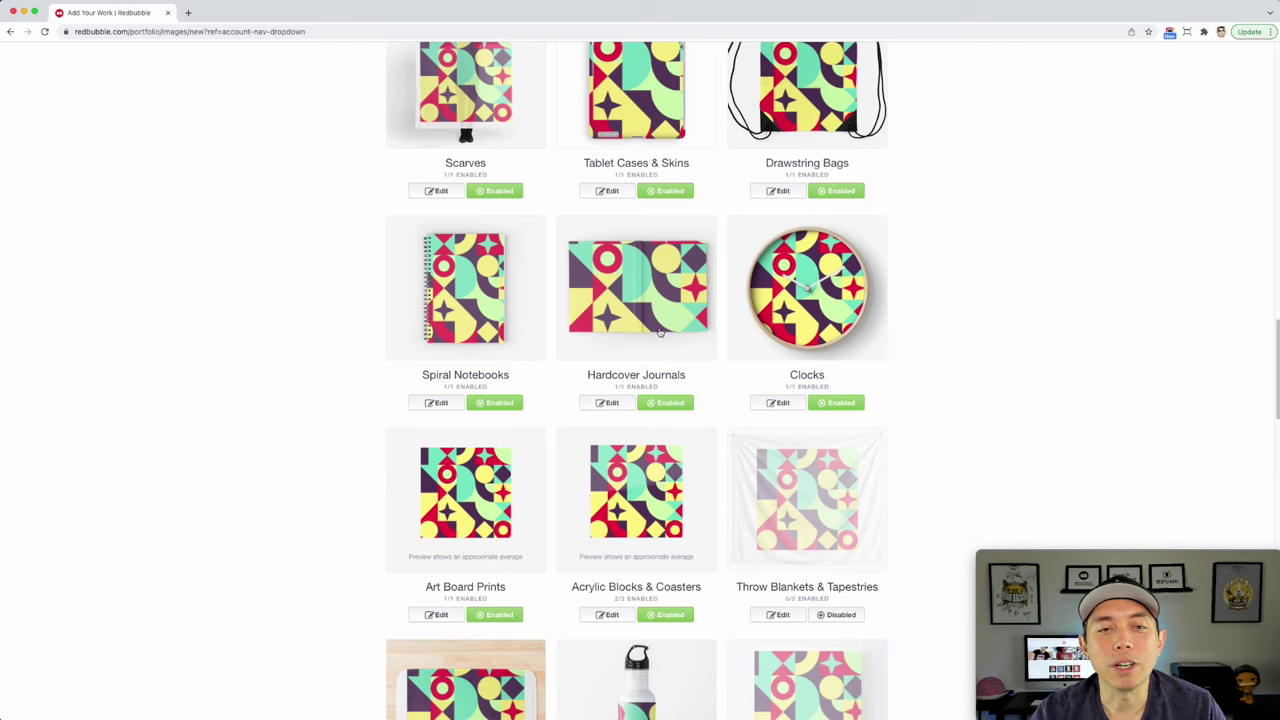
{"action": "scroll", "coordinate": [658, 352], "scroll_direction": "down", "scroll_amount": 5}
{"action": "scroll", "coordinate": [658, 352], "scroll_direction": "up", "scroll_amount": 2}
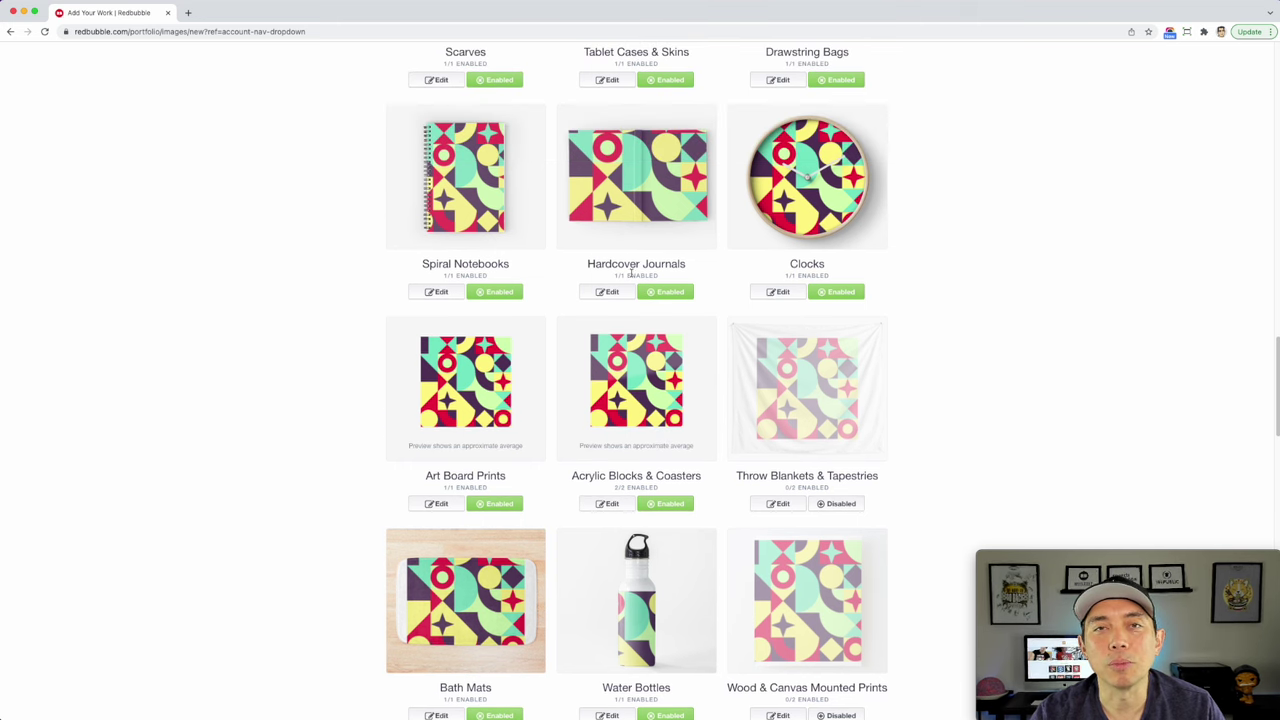
{"action": "scroll", "coordinate": [622, 360], "scroll_direction": "down", "scroll_amount": 1}
{"action": "scroll", "coordinate": [622, 360], "scroll_direction": "down", "scroll_amount": 3}
{"action": "scroll", "coordinate": [513, 388], "scroll_direction": "down", "scroll_amount": 2}
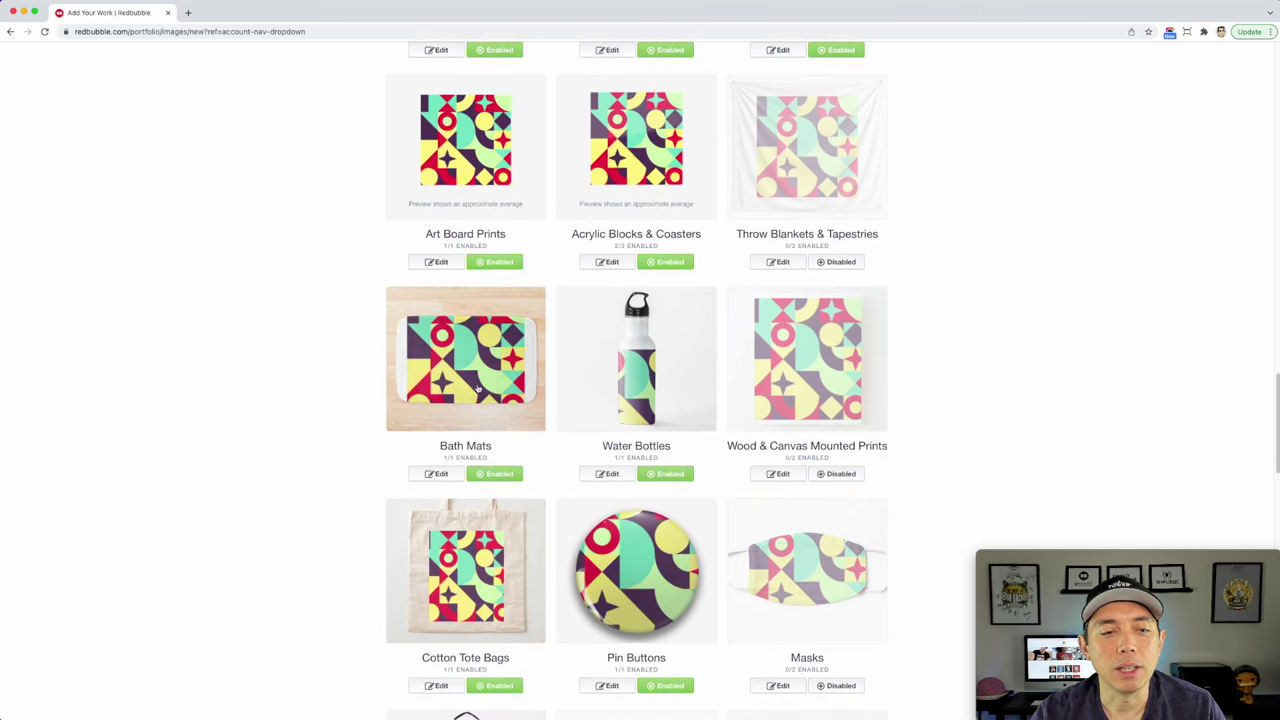
{"action": "scroll", "coordinate": [547, 370], "scroll_direction": "down", "scroll_amount": 5}
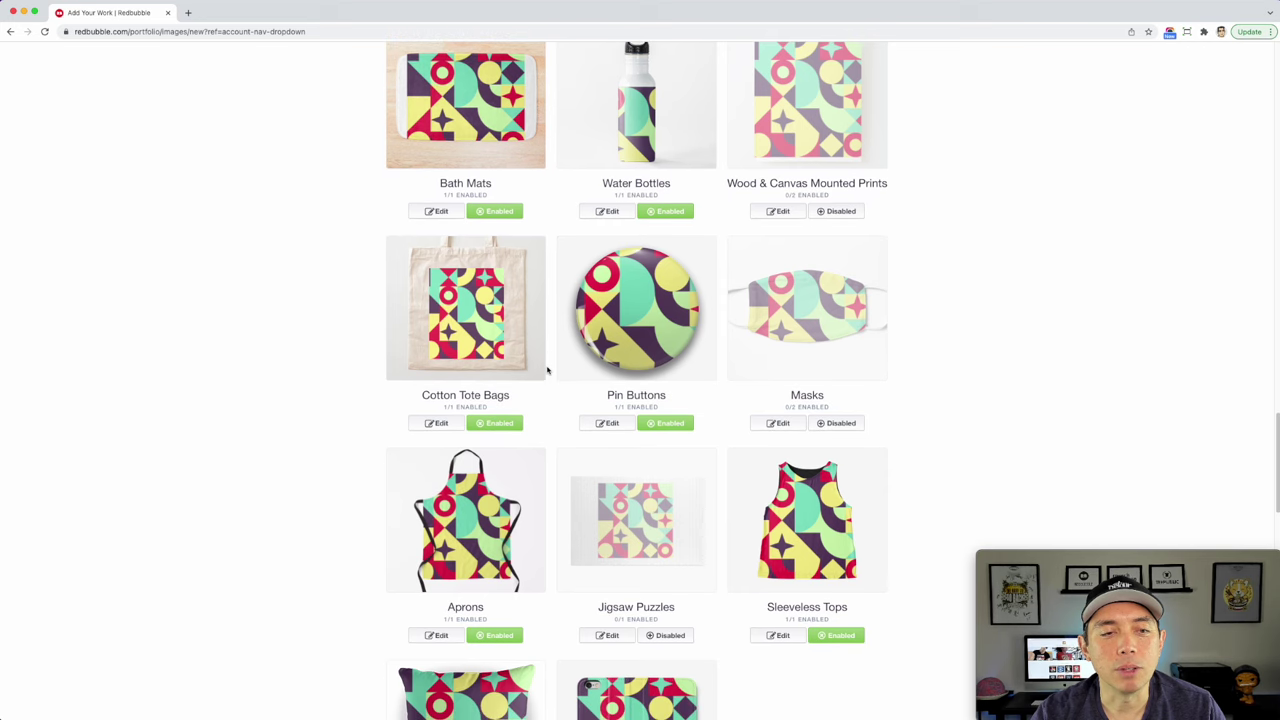
{"action": "scroll", "coordinate": [542, 357], "scroll_direction": "down", "scroll_amount": 2}
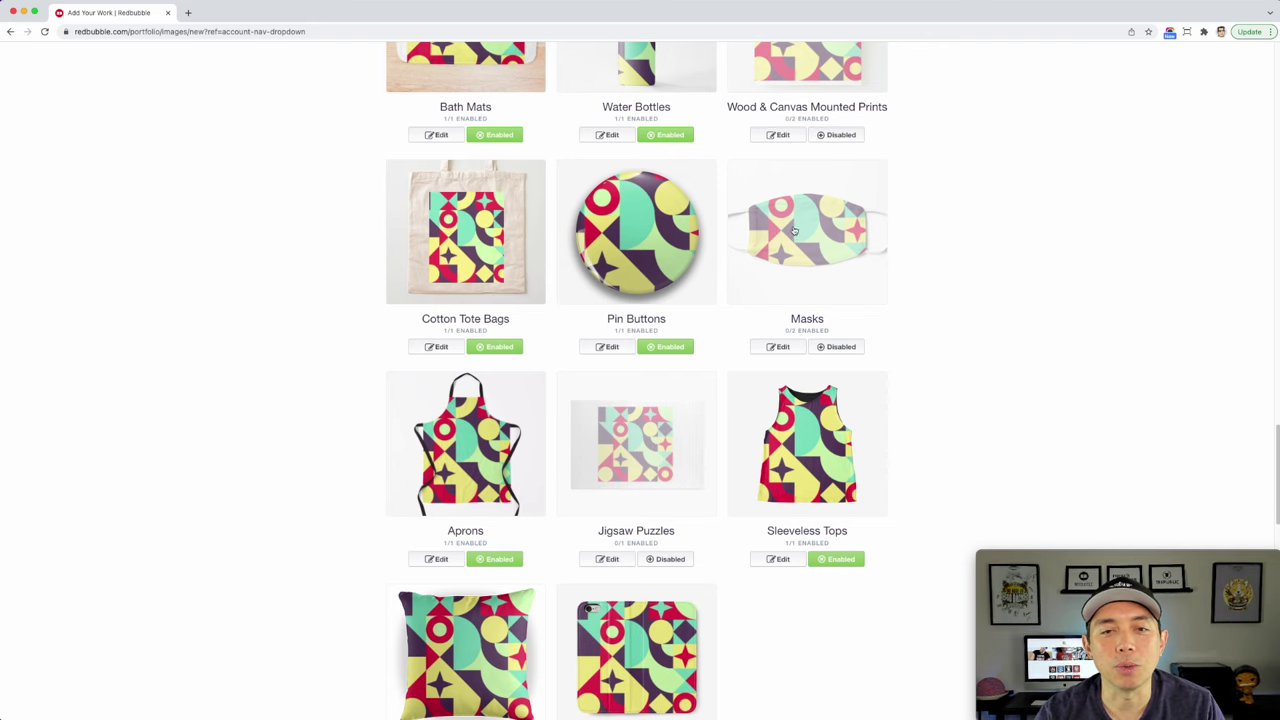
Enable Masks and apply the design to them as a regular grid pattern at 31% image scale.
{"action": "left_click", "coordinate": [838, 346]}
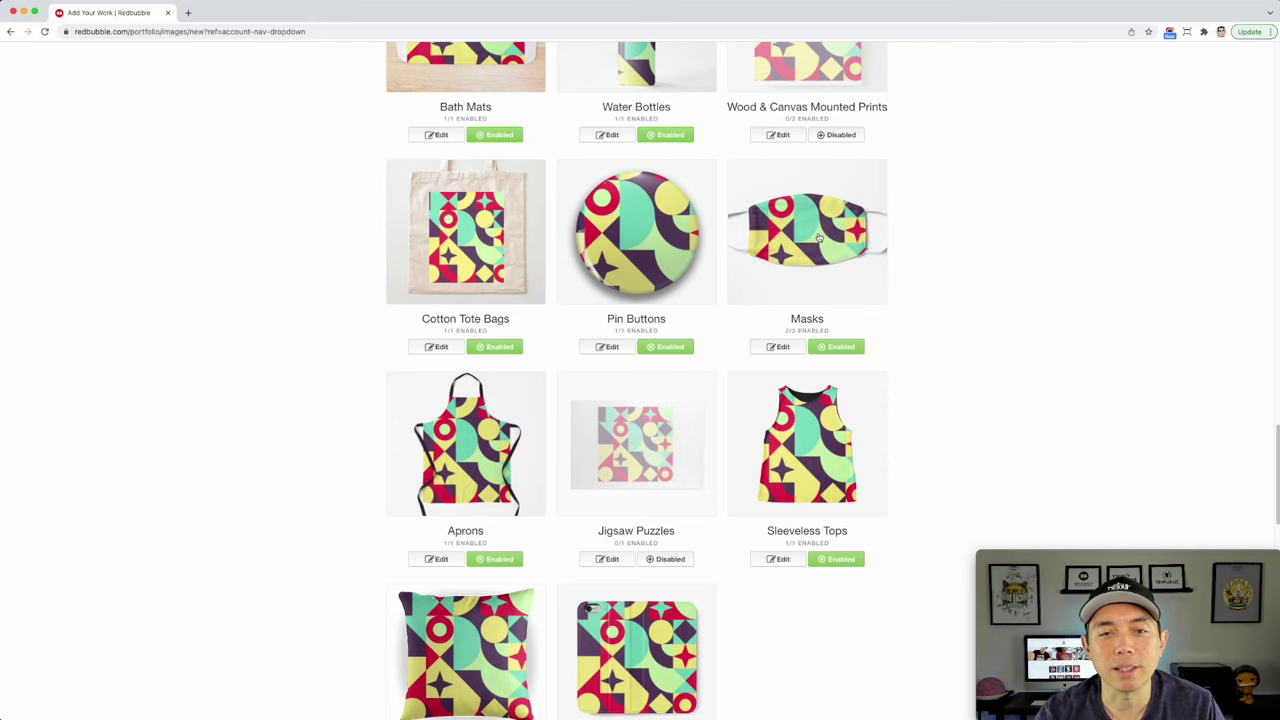
{"action": "left_click", "coordinate": [818, 237]}
{"action": "left_click_drag", "start_coordinate": [810, 580], "coordinate": [790, 579]}
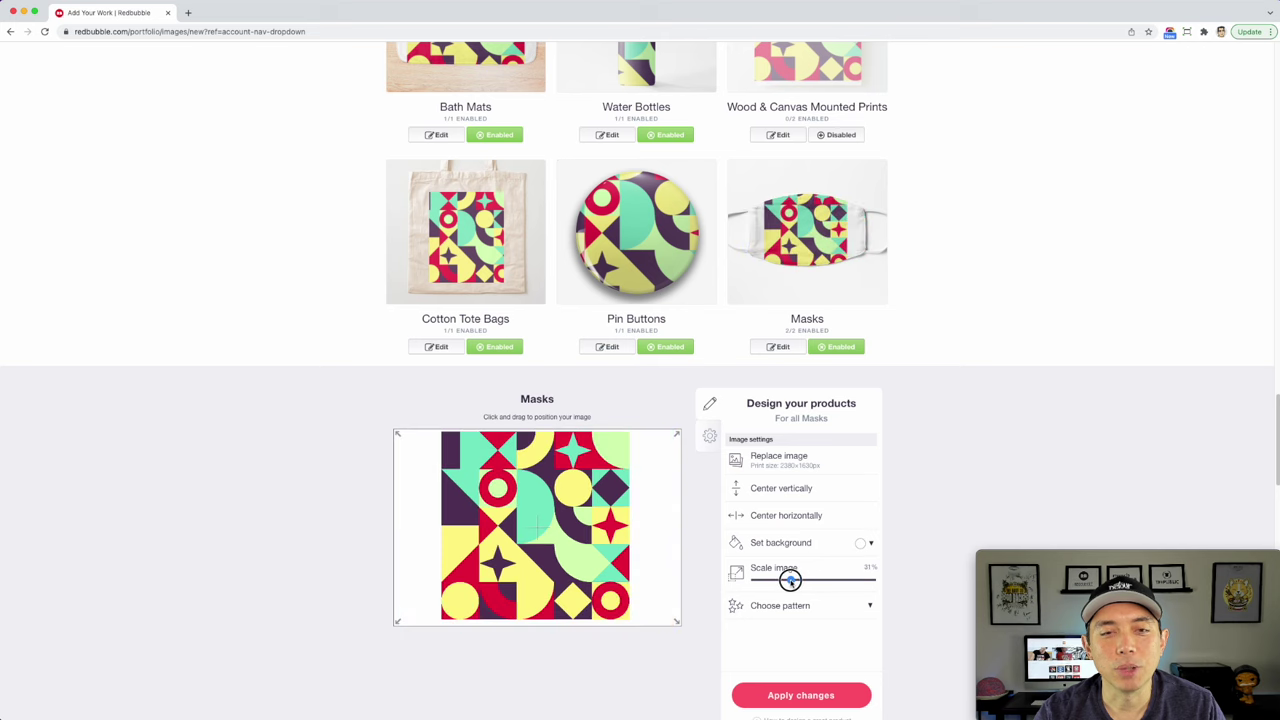
{"action": "left_click", "coordinate": [859, 605]}
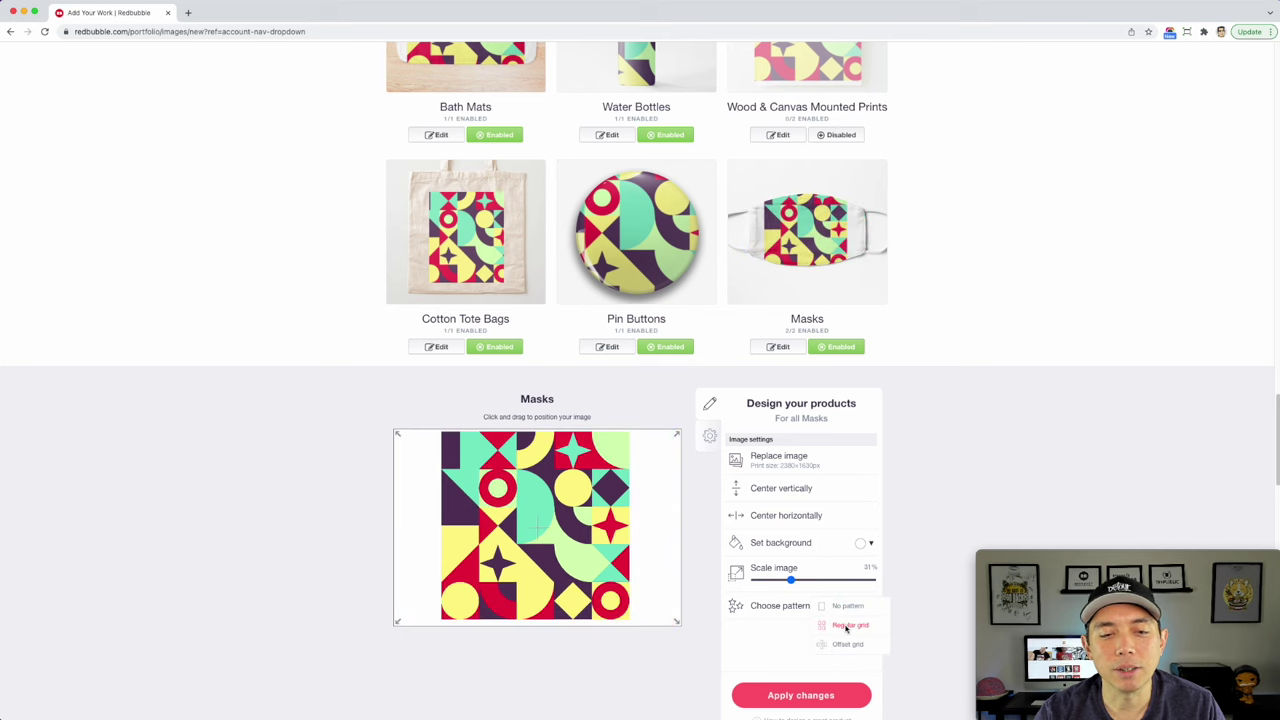
{"action": "left_click", "coordinate": [846, 626]}
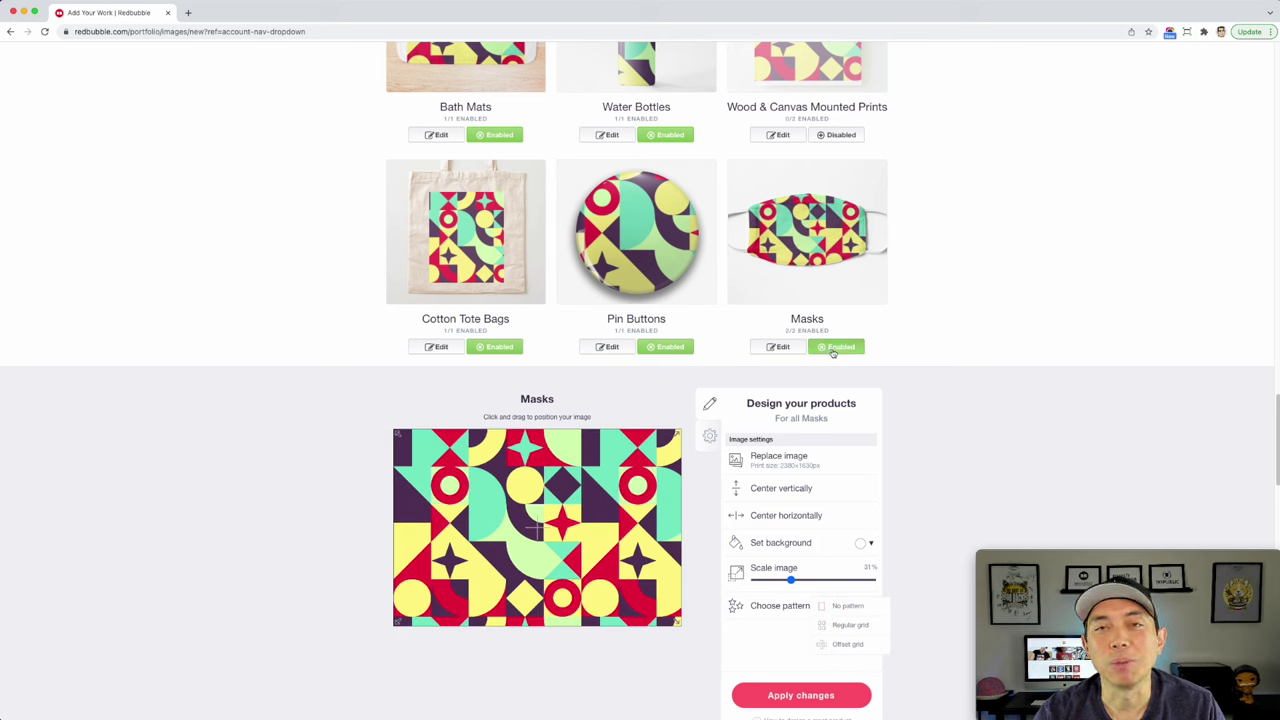
{"action": "left_click", "coordinate": [805, 694]}
Review the design on the floor pillow, phone wallet and advanced product previews, and look back over the earlier products.
{"action": "scroll", "coordinate": [768, 441], "scroll_direction": "down", "scroll_amount": 5}
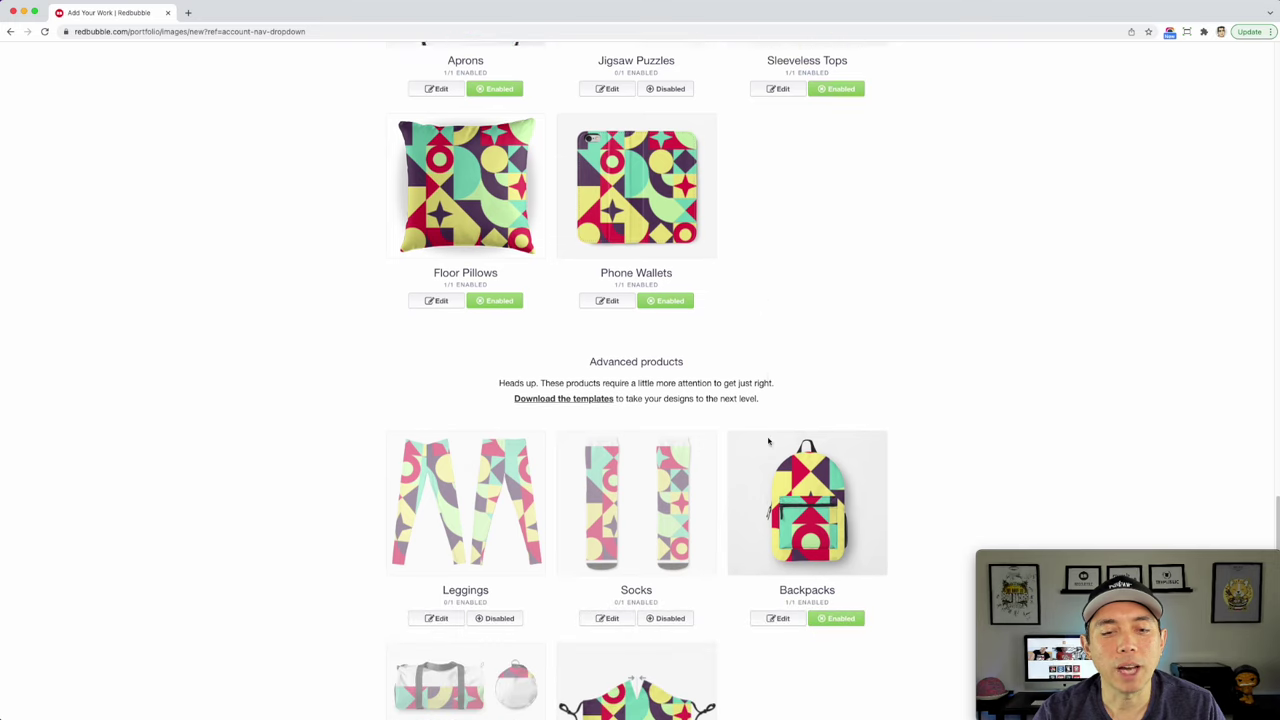
{"action": "scroll", "coordinate": [768, 441], "scroll_direction": "down", "scroll_amount": 1}
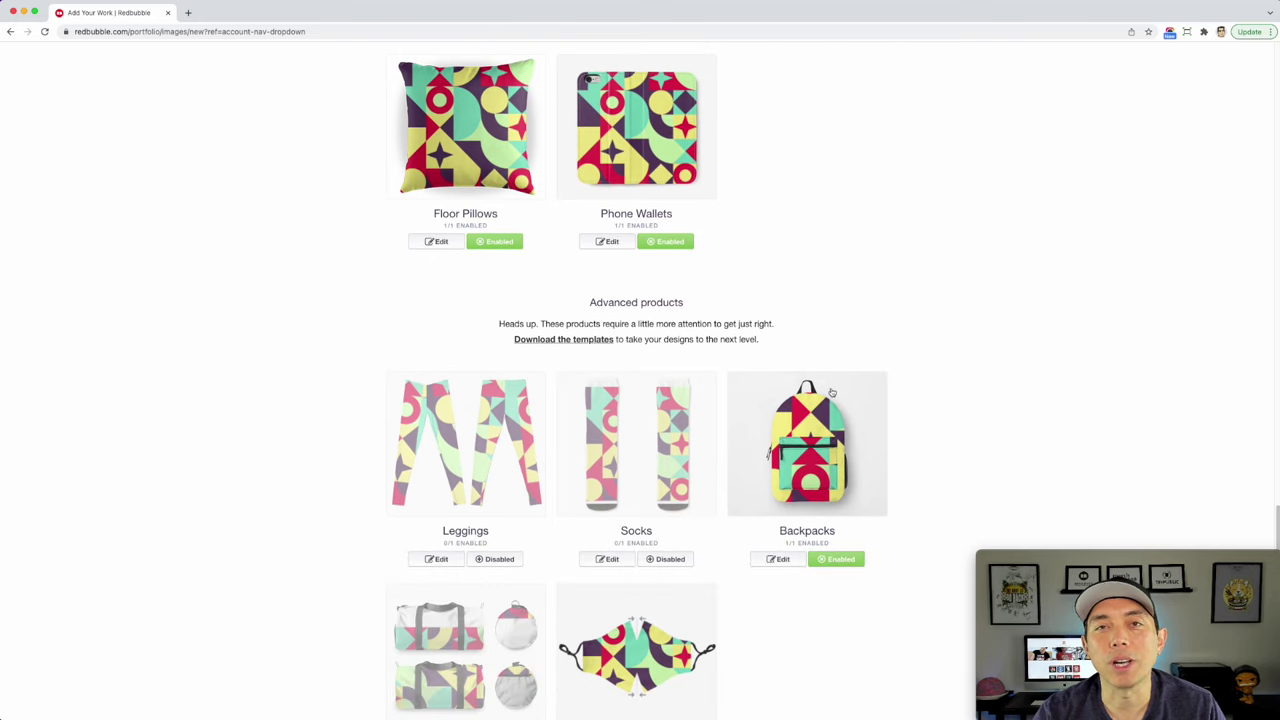
{"action": "scroll", "coordinate": [779, 366], "scroll_direction": "up", "scroll_amount": 15}
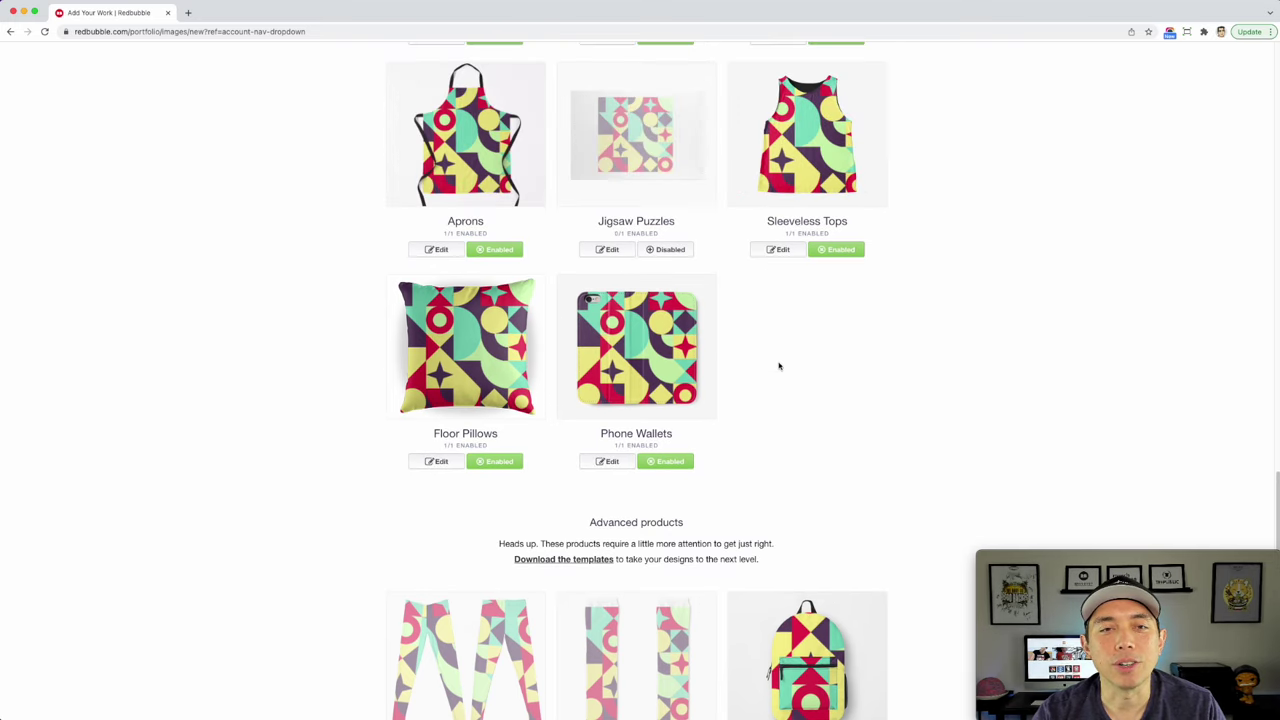
{"action": "scroll", "coordinate": [779, 366], "scroll_direction": "up", "scroll_amount": 20}
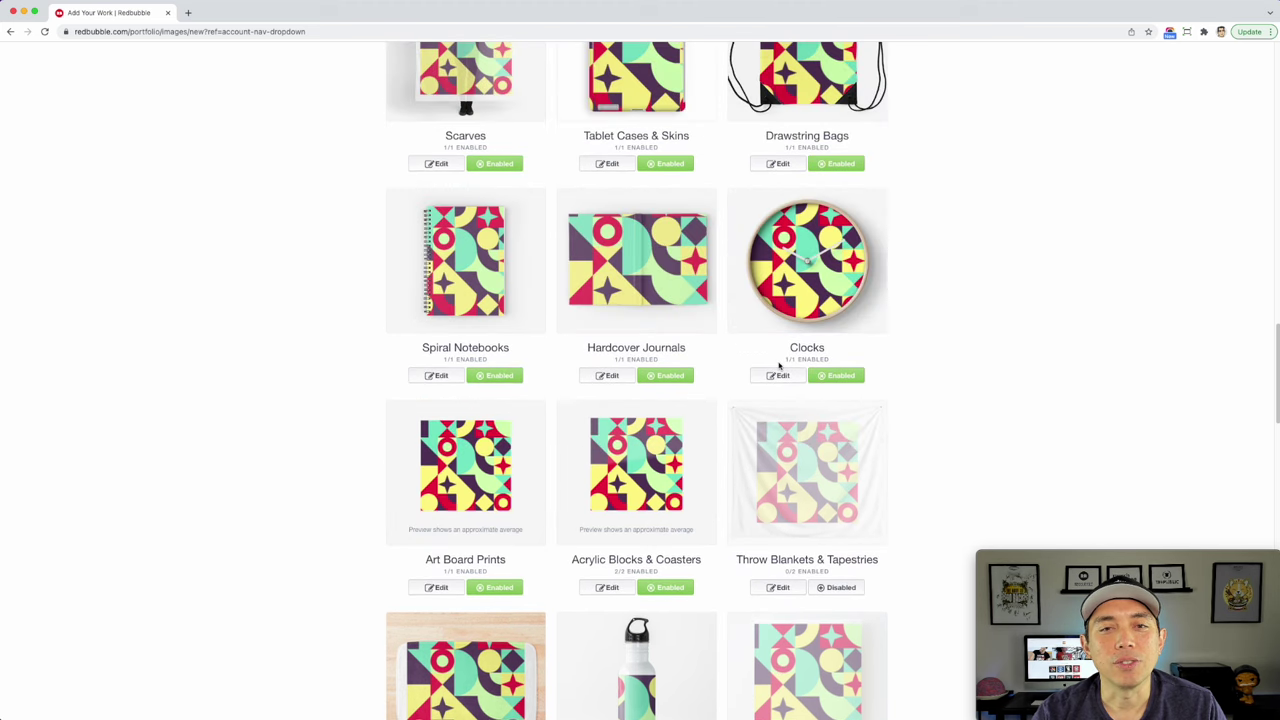
{"action": "scroll", "coordinate": [779, 366], "scroll_direction": "up", "scroll_amount": 10}
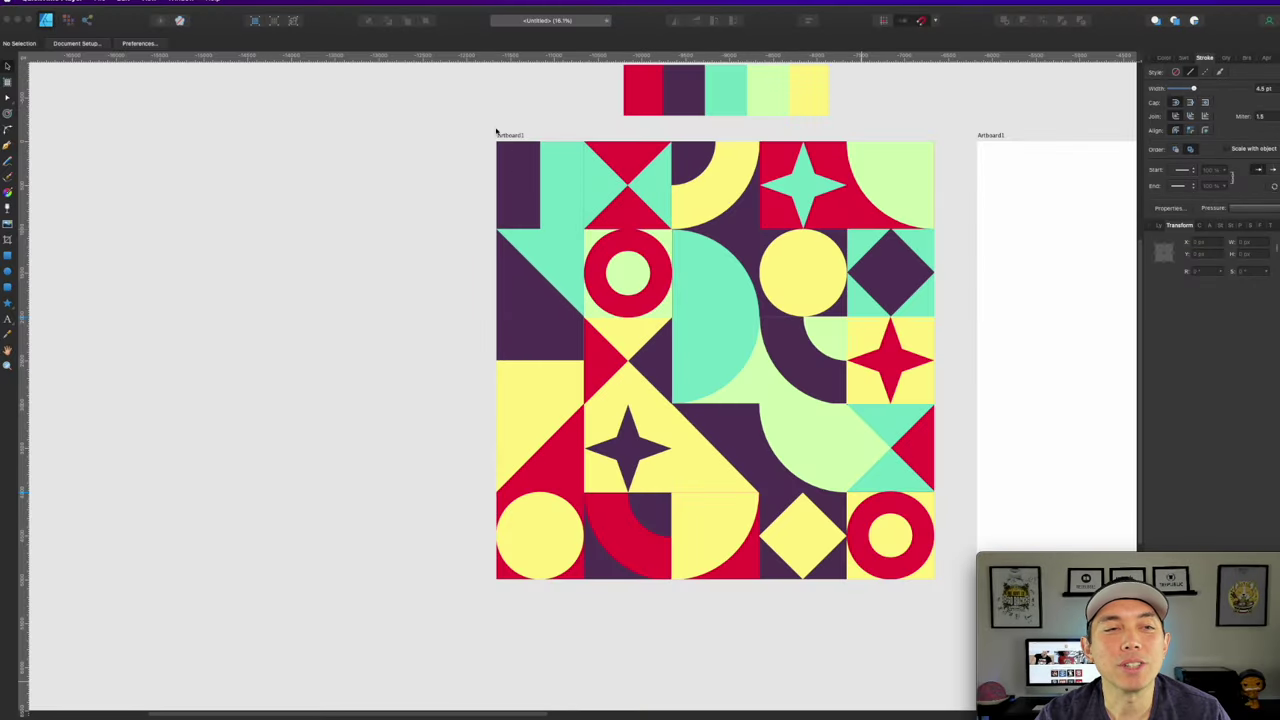
Remove the fill from all the tiles of the coloured 5×5 pattern on the first artboard.
{"action": "left_click_drag", "start_coordinate": [477, 128], "coordinate": [905, 600]}
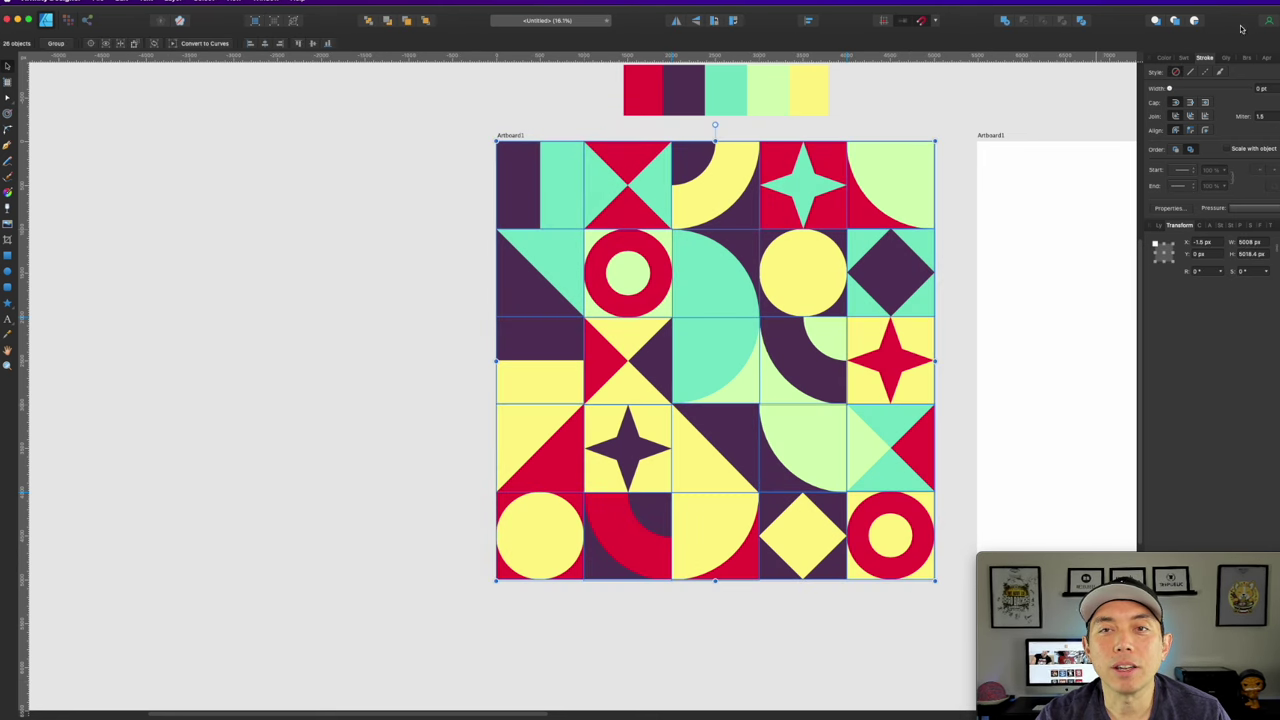
{"action": "left_click", "coordinate": [1164, 59]}
{"action": "left_click", "coordinate": [1165, 83]}
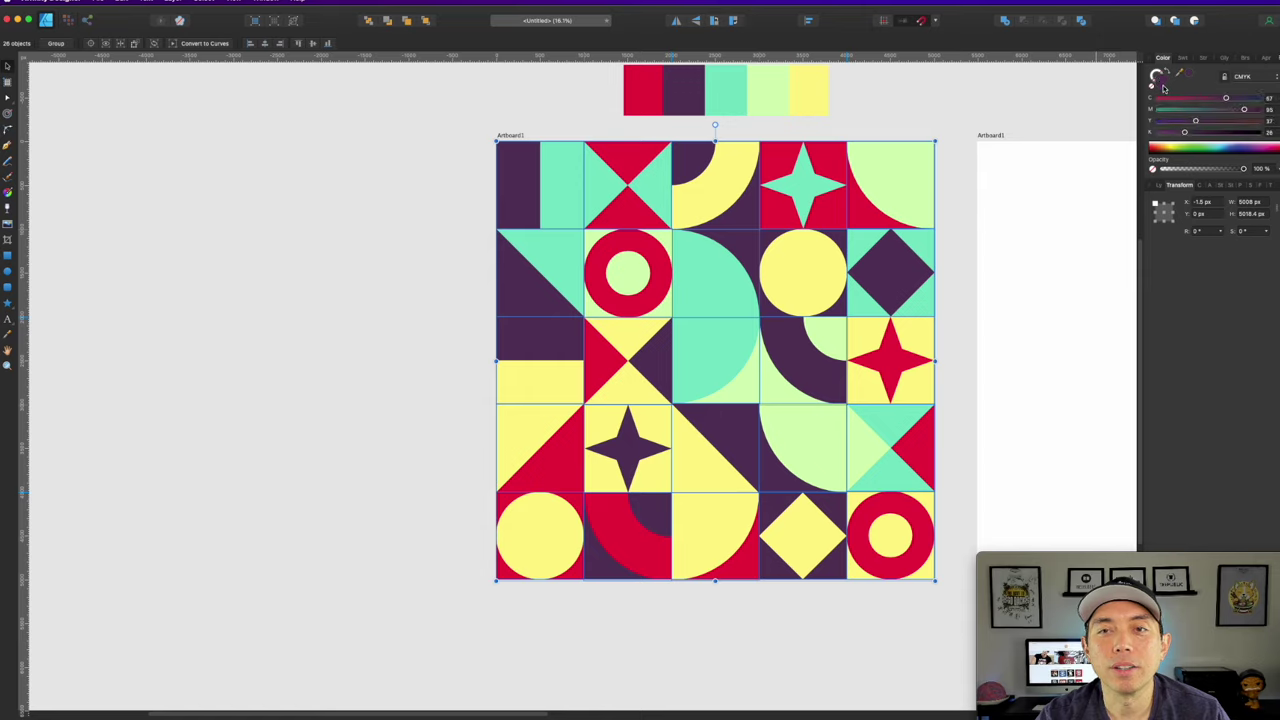
{"action": "left_click", "coordinate": [1151, 85]}
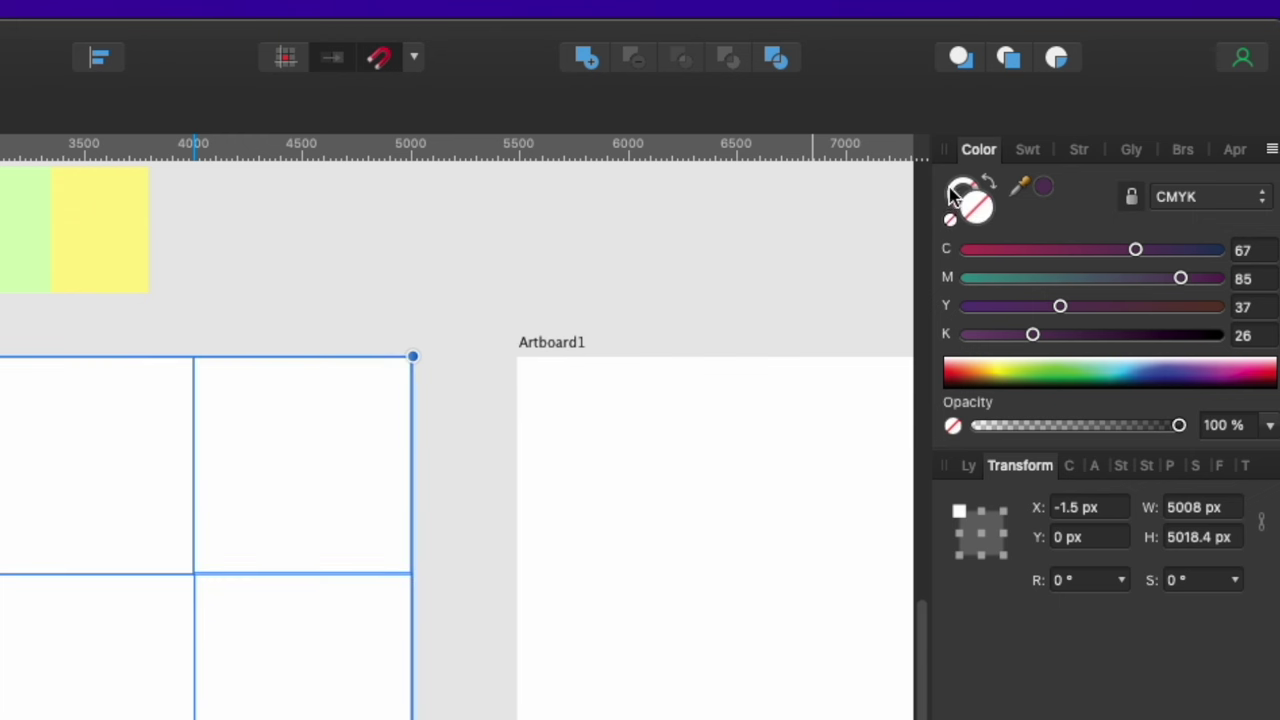
Set the stroke colour of the selected tiles to black with C, M, Y and K all at 100.
{"action": "left_click", "coordinate": [951, 188]}
{"action": "left_click", "coordinate": [1216, 335]}
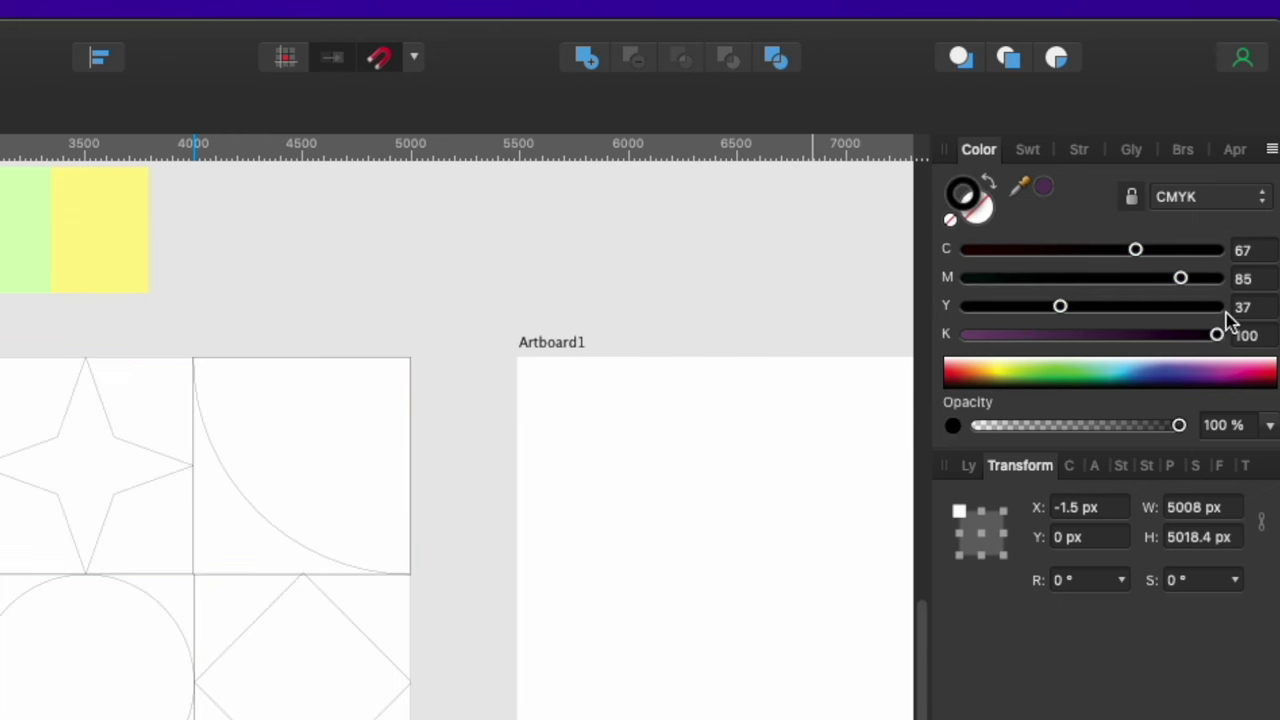
{"action": "left_click", "coordinate": [1216, 278]}
{"action": "left_click", "coordinate": [1216, 306]}
{"action": "left_click", "coordinate": [1220, 249]}
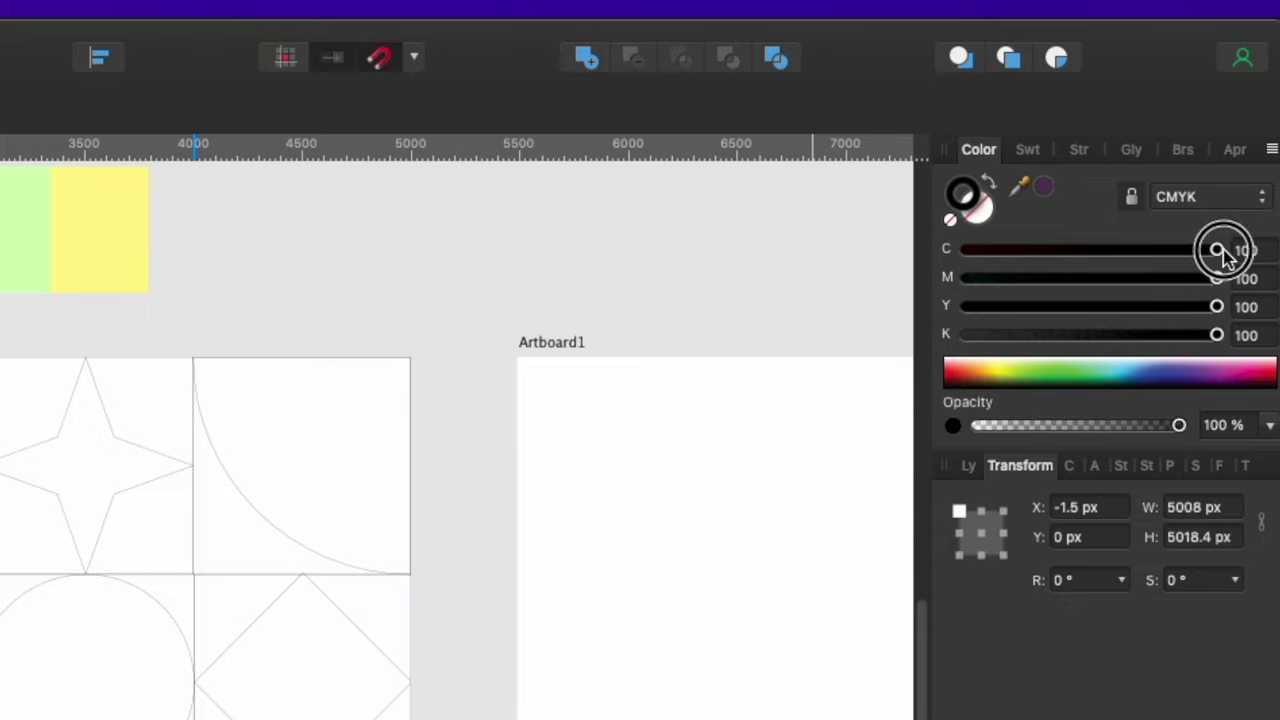
Thicken the outlines of the selected tiles to a 5 pt stroke and deselect them.
{"action": "left_click", "coordinate": [1079, 149]}
{"action": "left_click_drag", "start_coordinate": [1008, 226], "coordinate": [1063, 226]}
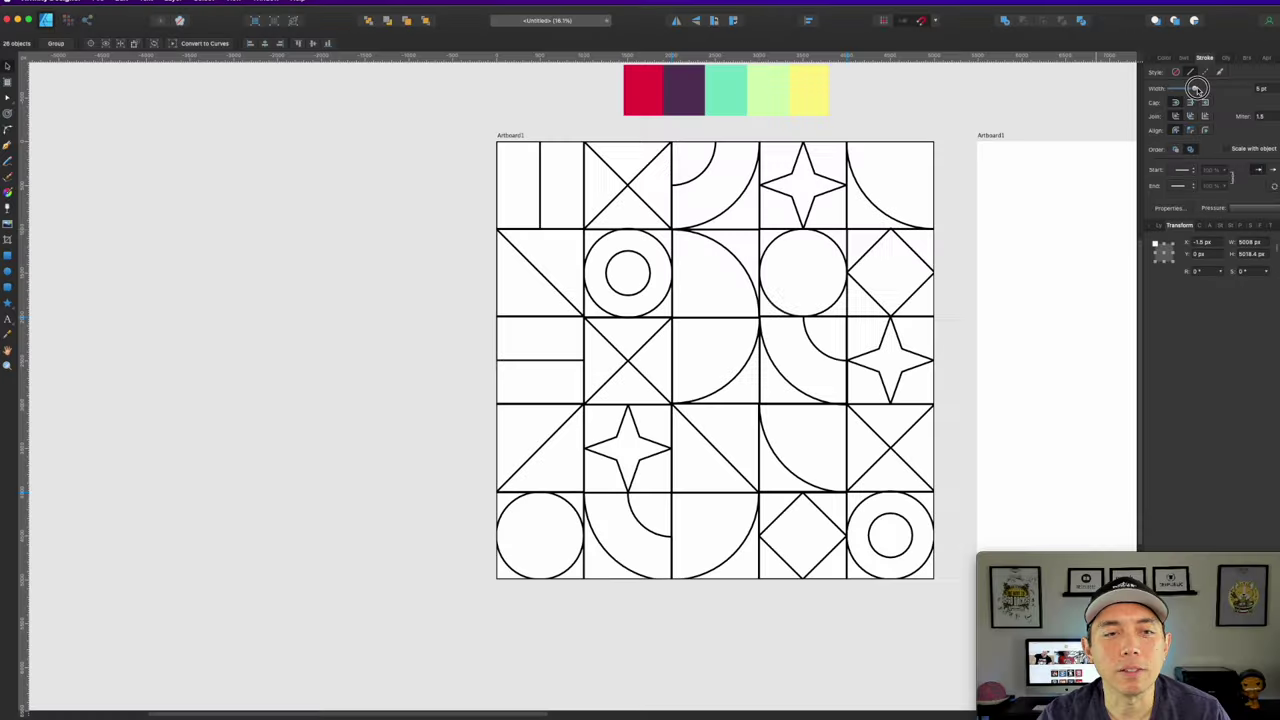
{"action": "left_click", "coordinate": [515, 273]}
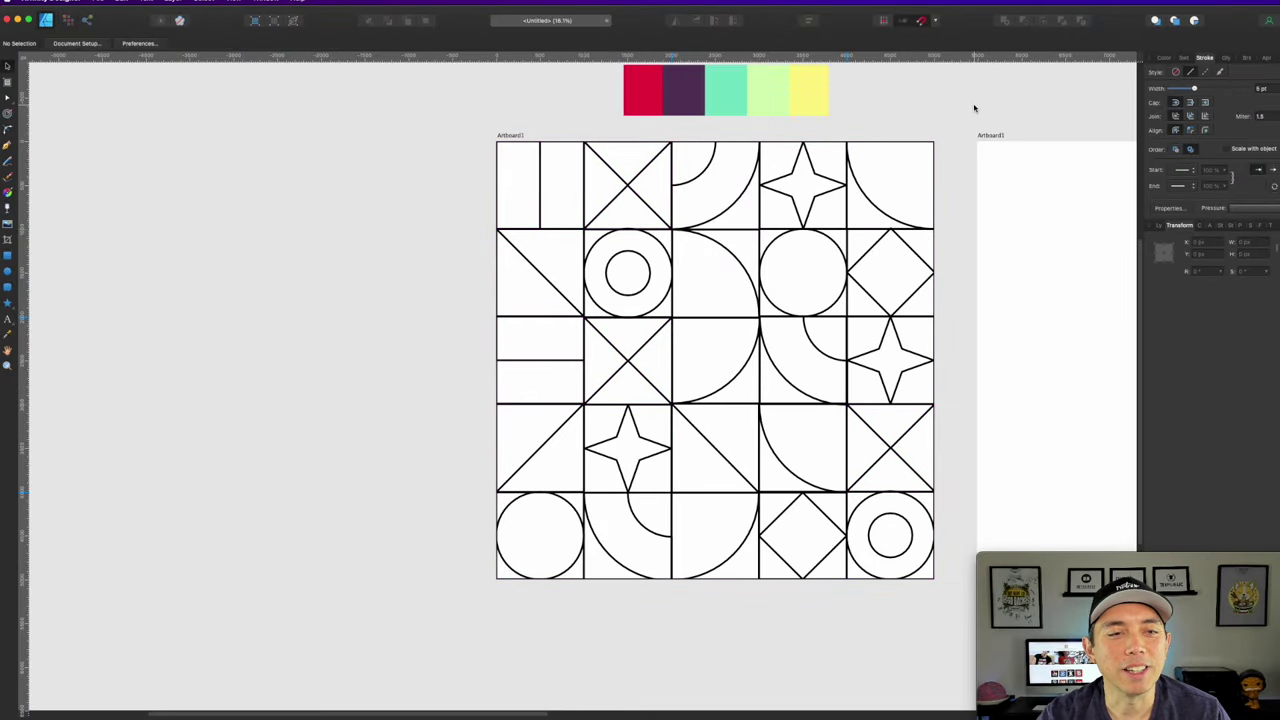